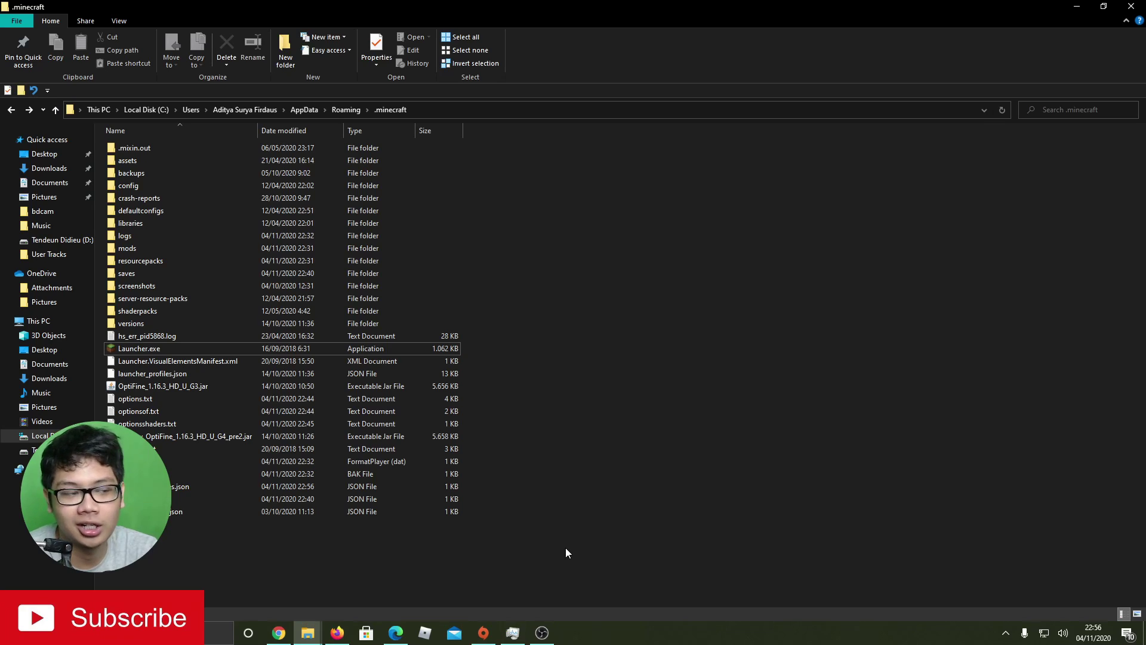
- Open the mods folder inside .minecraft and examine the OptiFine, OptiForge and MixinBootstrap jar files
double_click(195, 246)
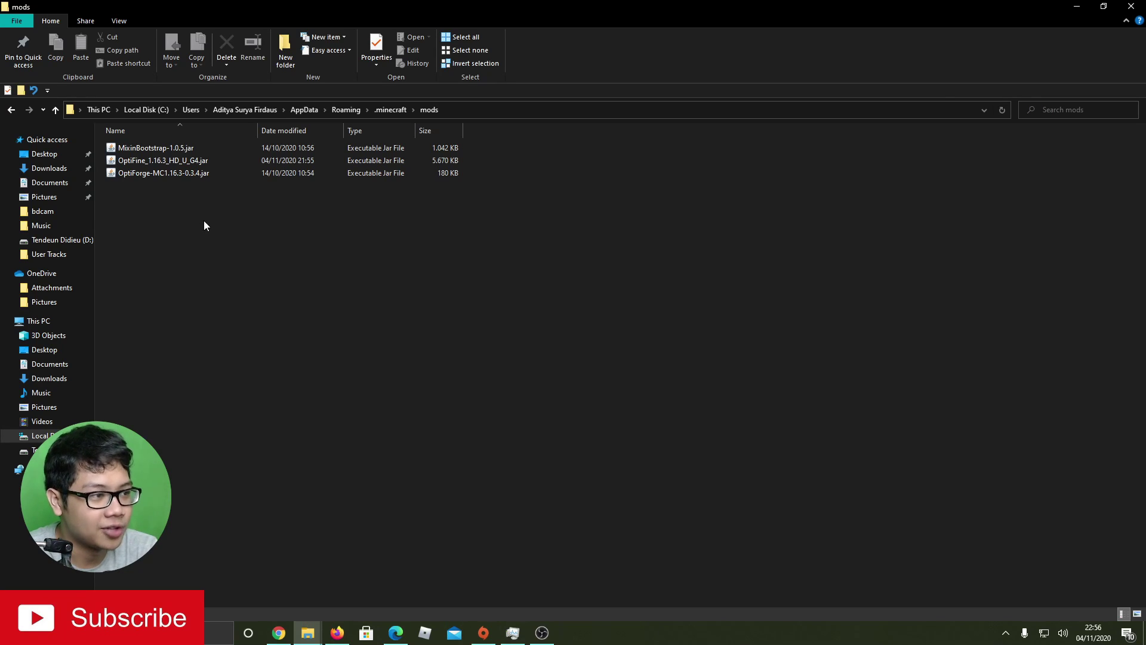
left_click(179, 160)
left_click(202, 148, "shift")
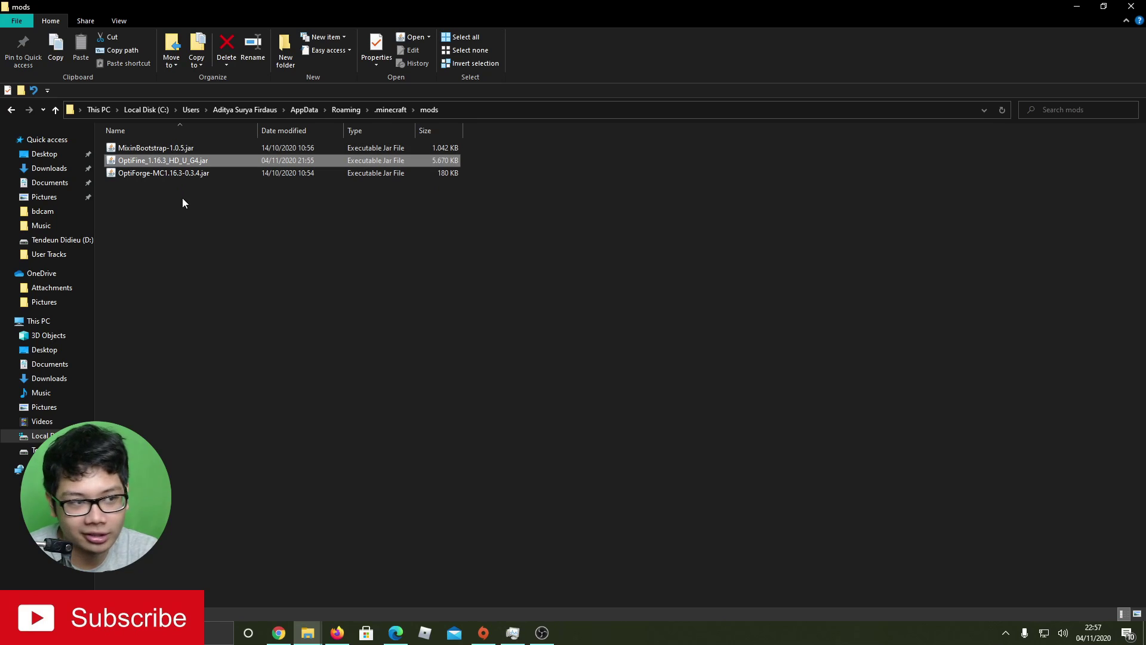
left_click(151, 174, "ctrl")
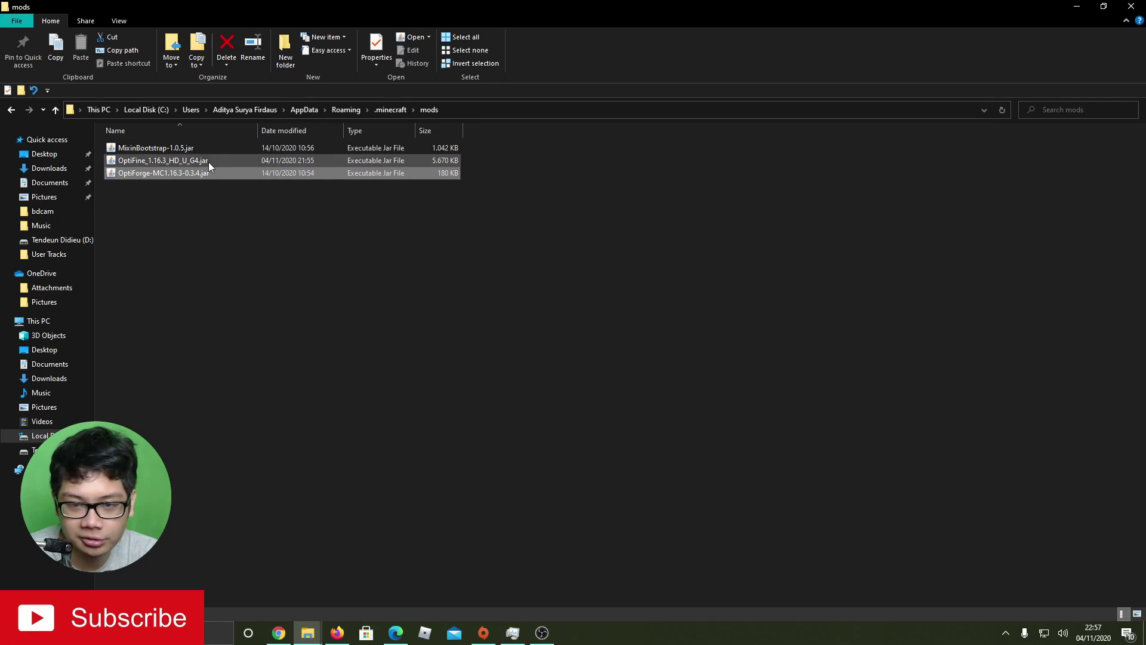
left_click(175, 151)
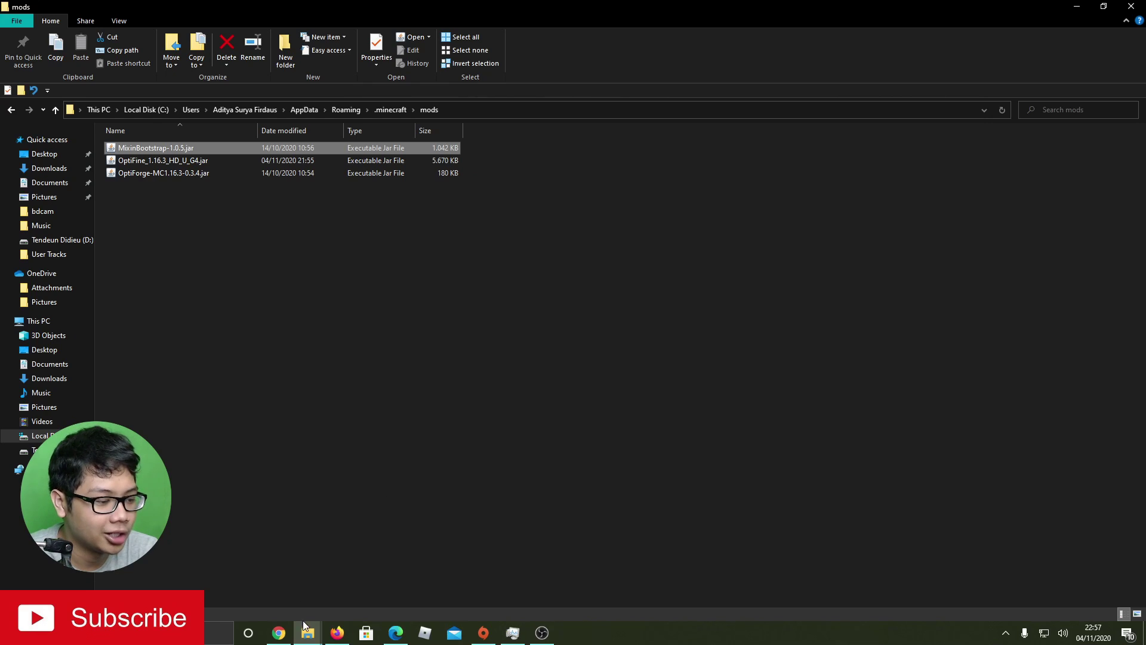
- Switch to Chrome, search for forge 1.16.3 and open the Minecraft Forge downloads page
left_click(291, 634)
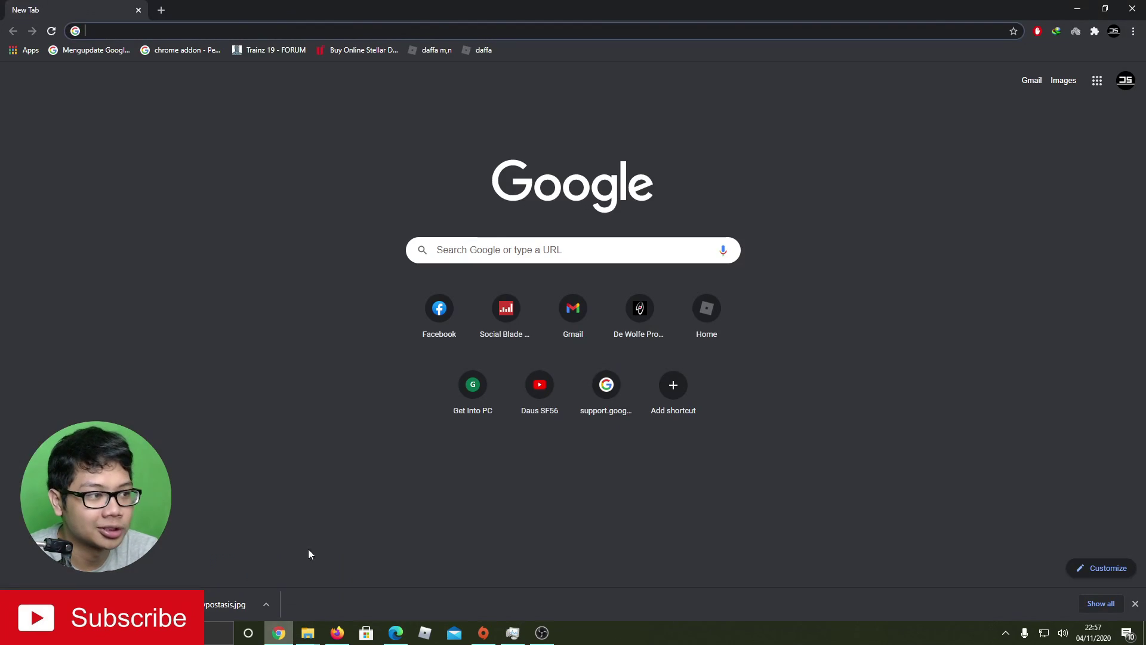
type("forge")
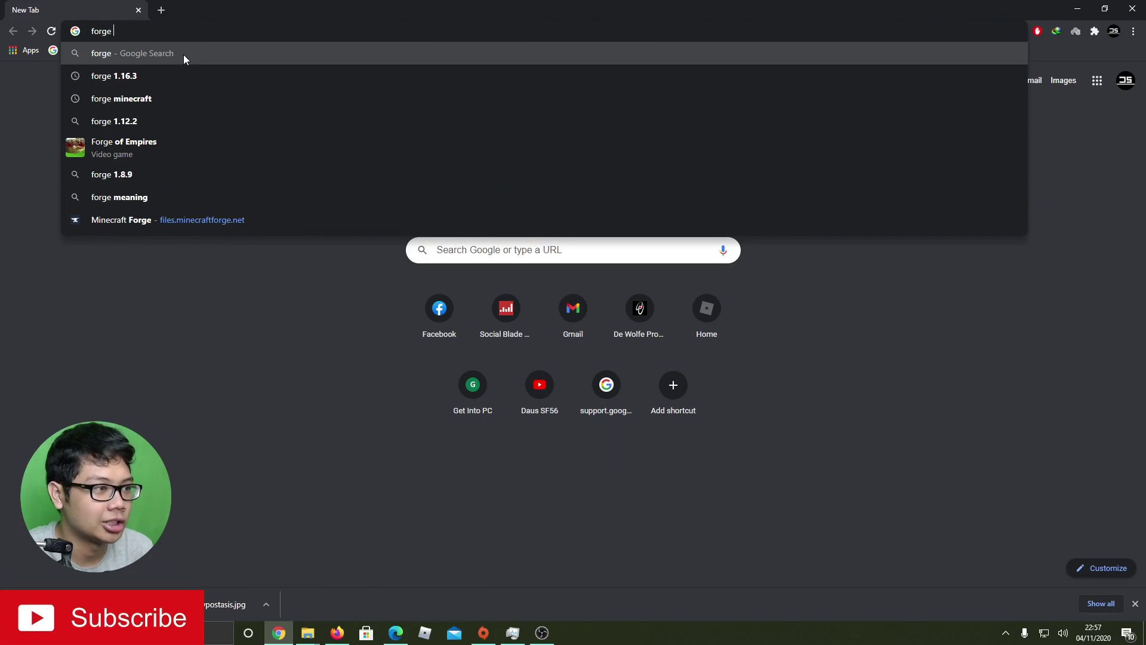
left_click(135, 76)
left_click(188, 167)
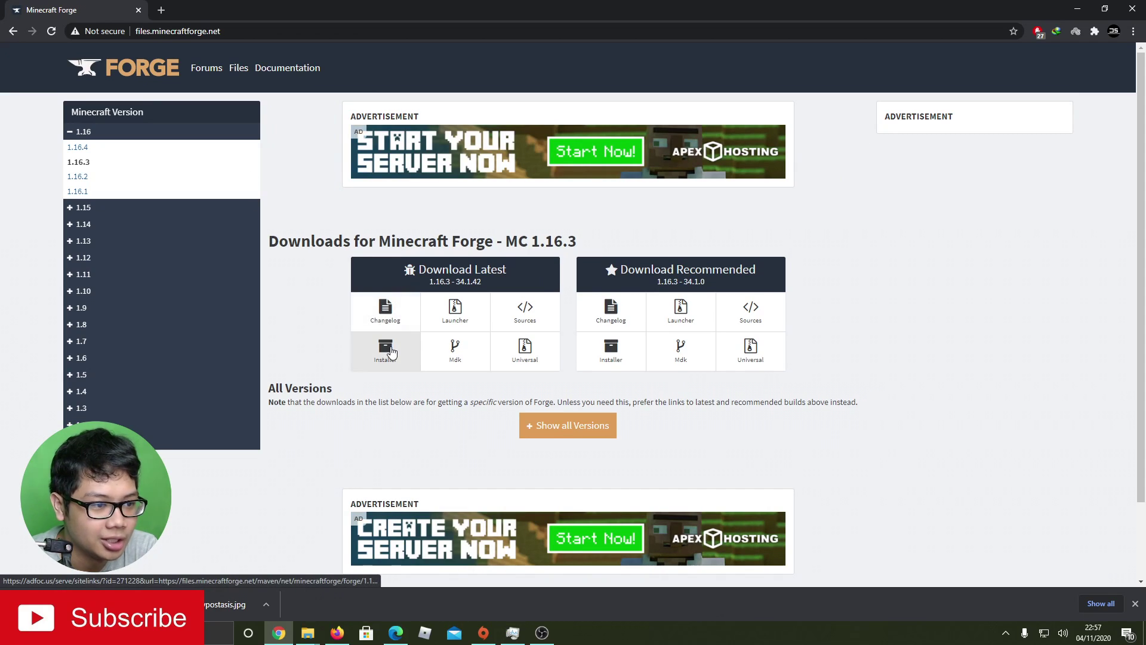
left_click(446, 322)
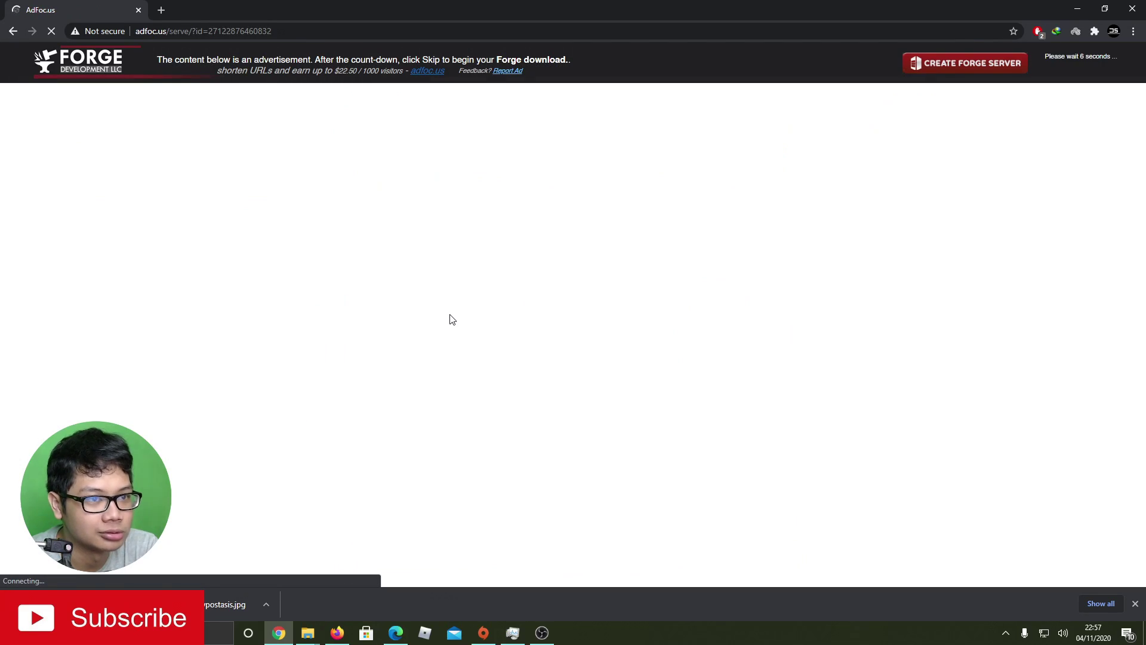
left_click(1087, 64)
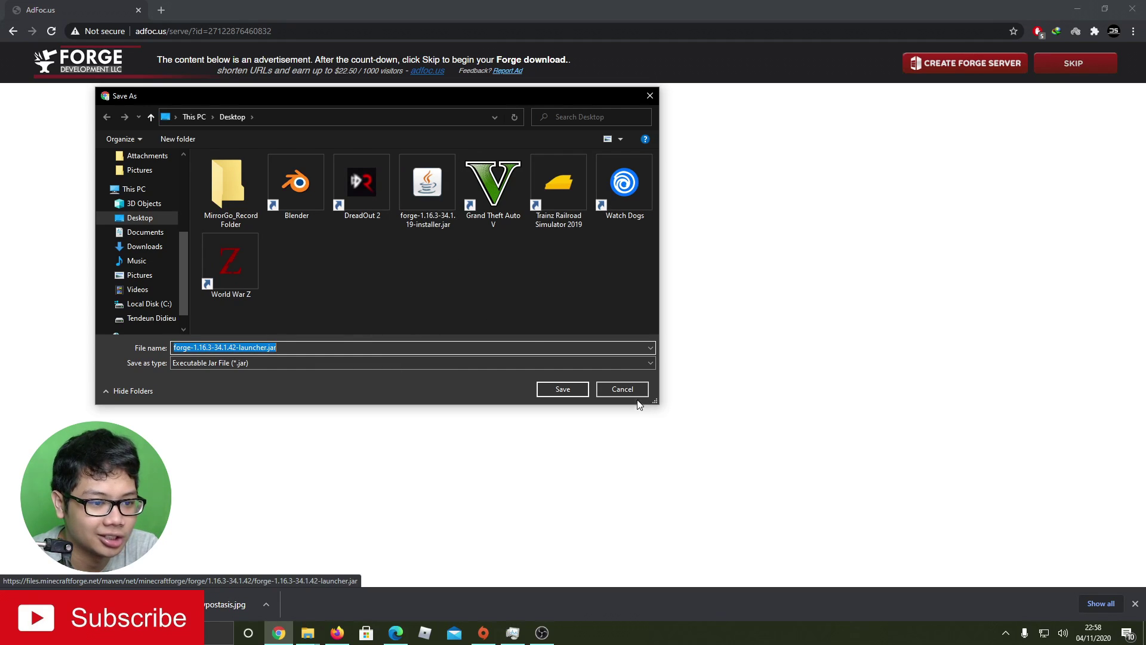
left_click(622, 389)
key("alt+Left")
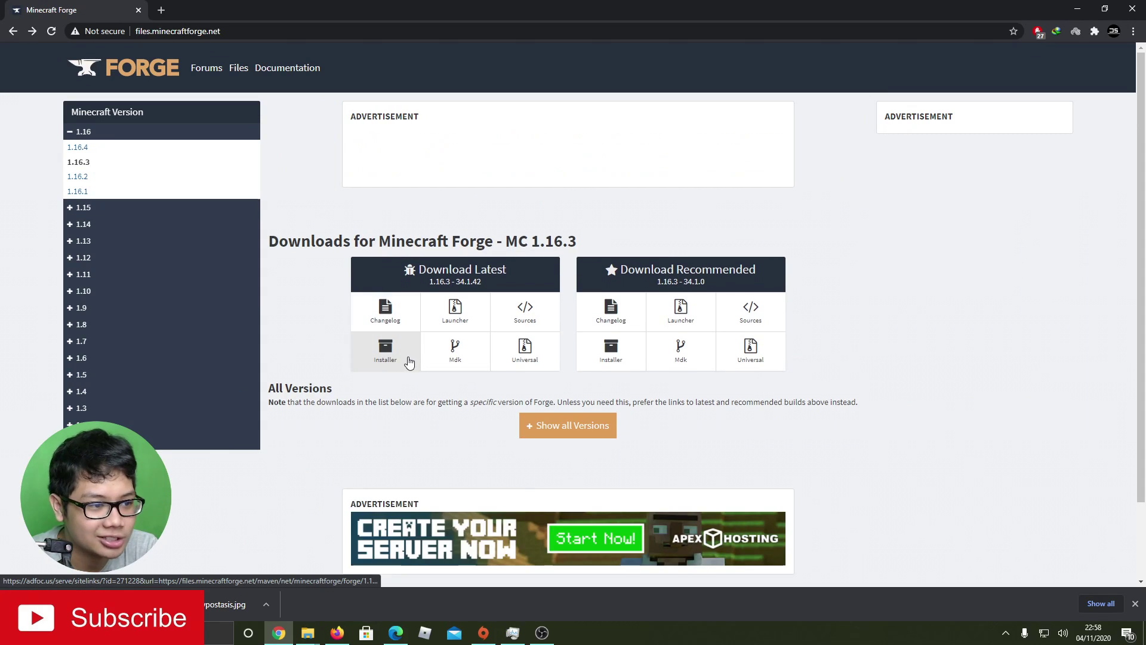
- Request the latest Forge 1.16.3 installer and run forge-1.16.3-34.1.19-installer.jar from the Desktop folder in File Explorer
left_click(406, 359)
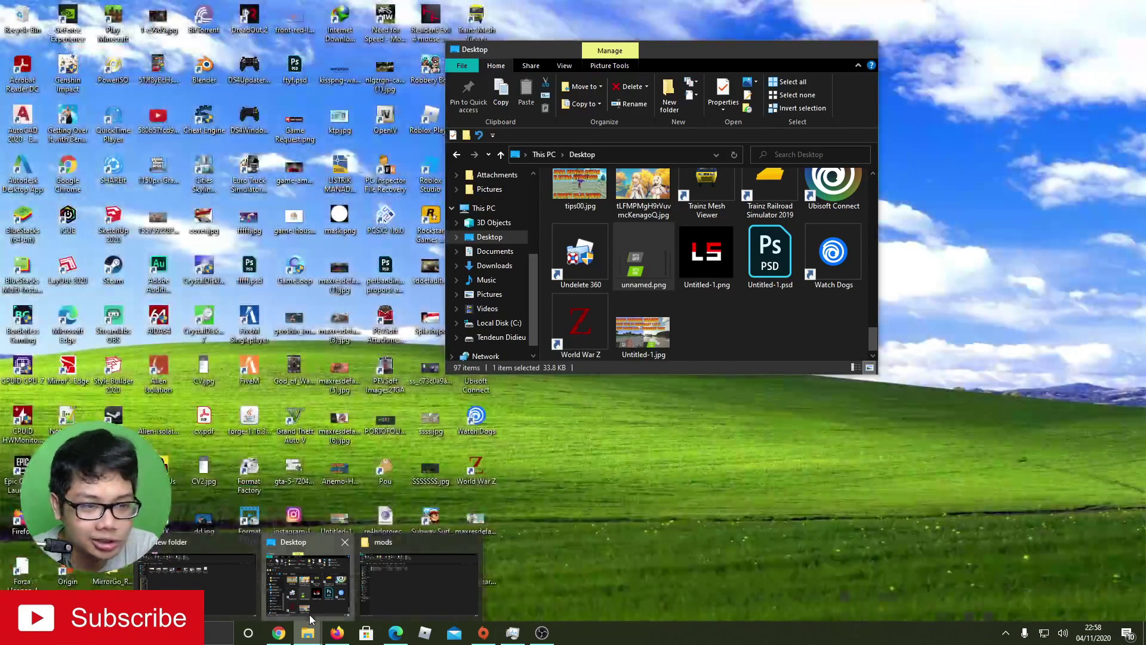
left_click(309, 615)
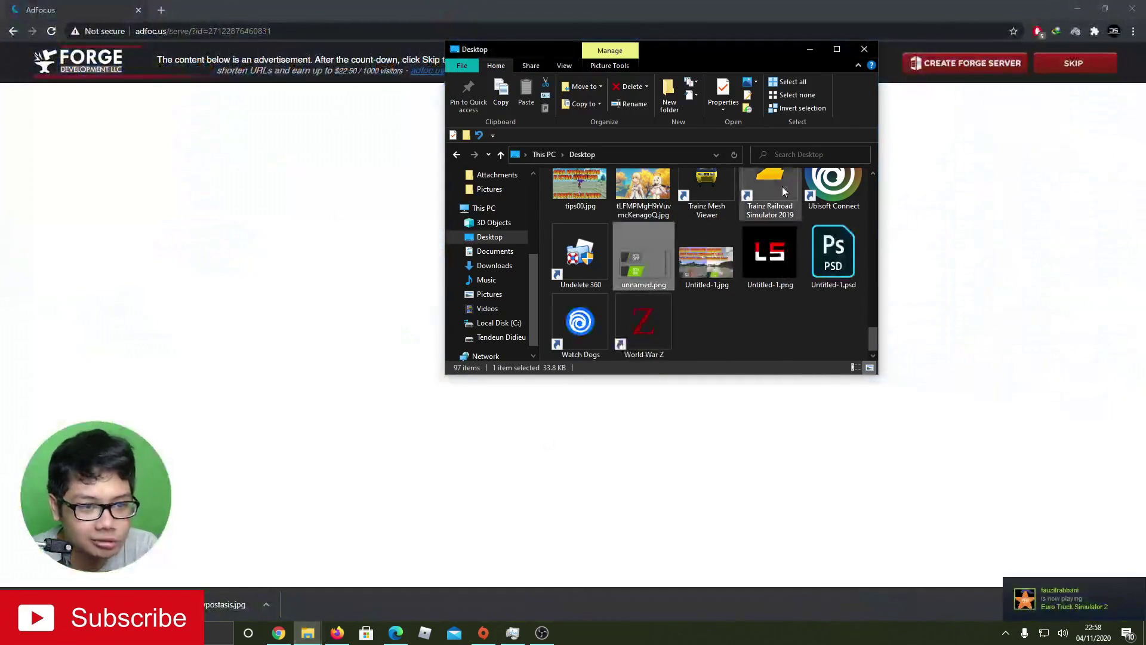
left_click(836, 50)
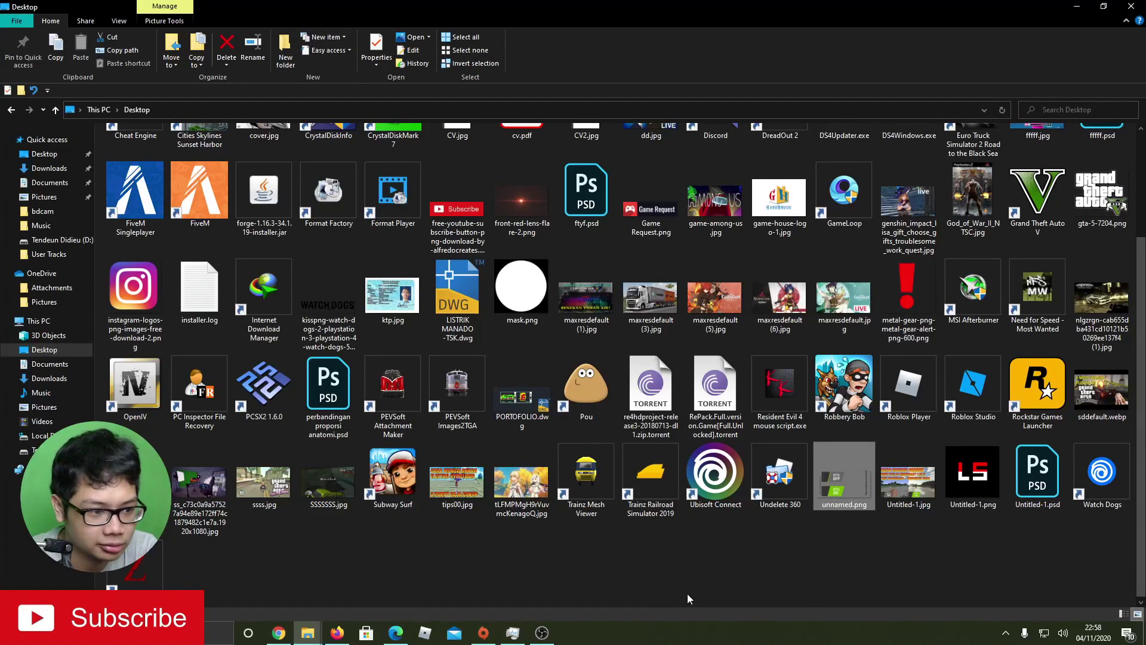
scroll(687, 598, "up", 3)
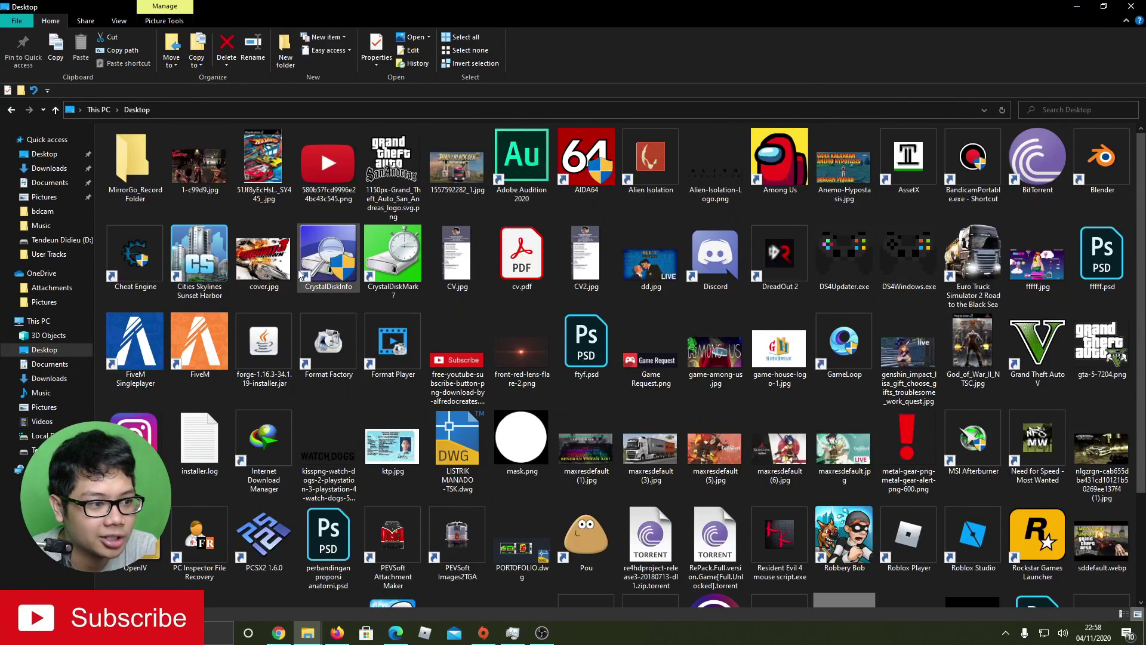
double_click(268, 360)
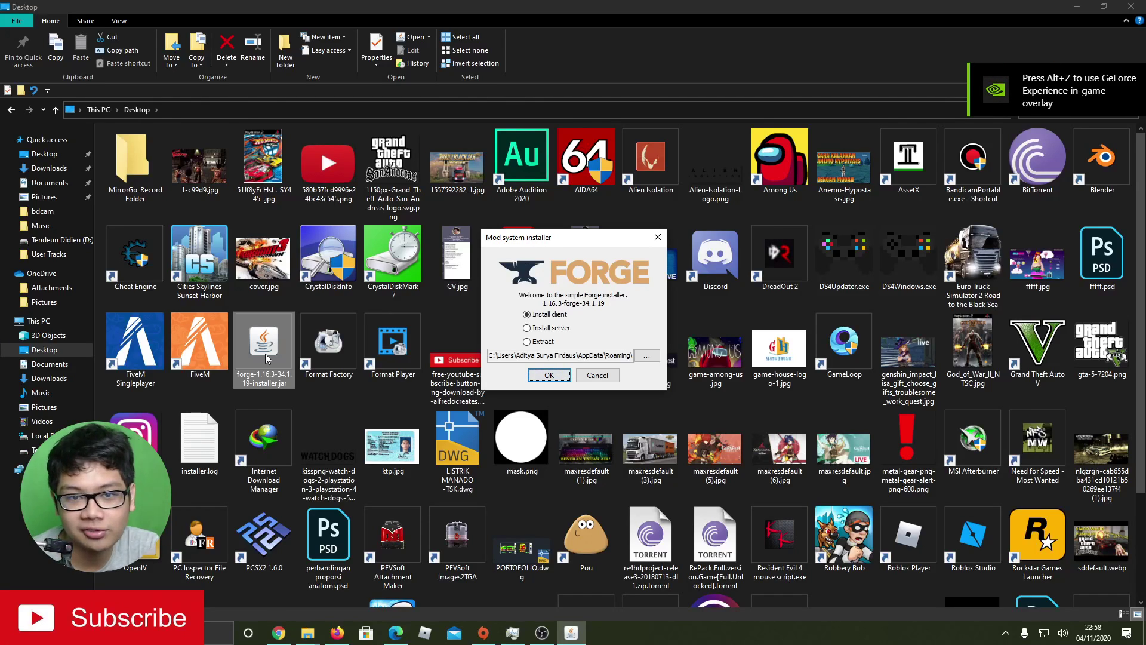
- Switch to Chrome, search for java download and open the java.com download page
left_click(279, 633)
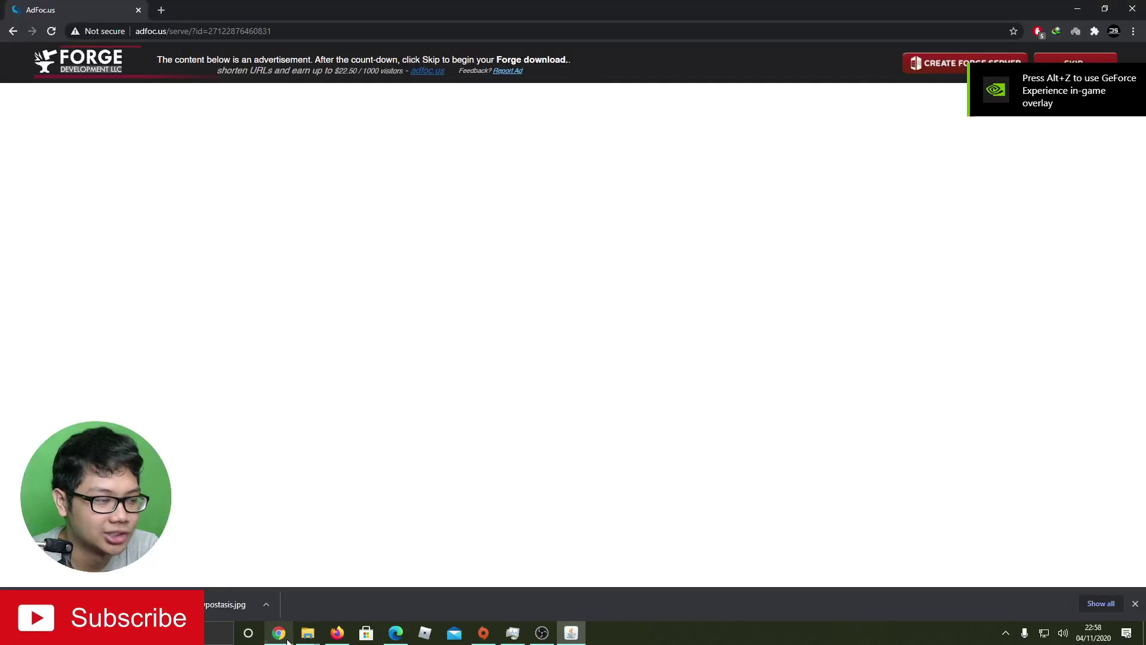
left_click(219, 35)
key("BackSpace")
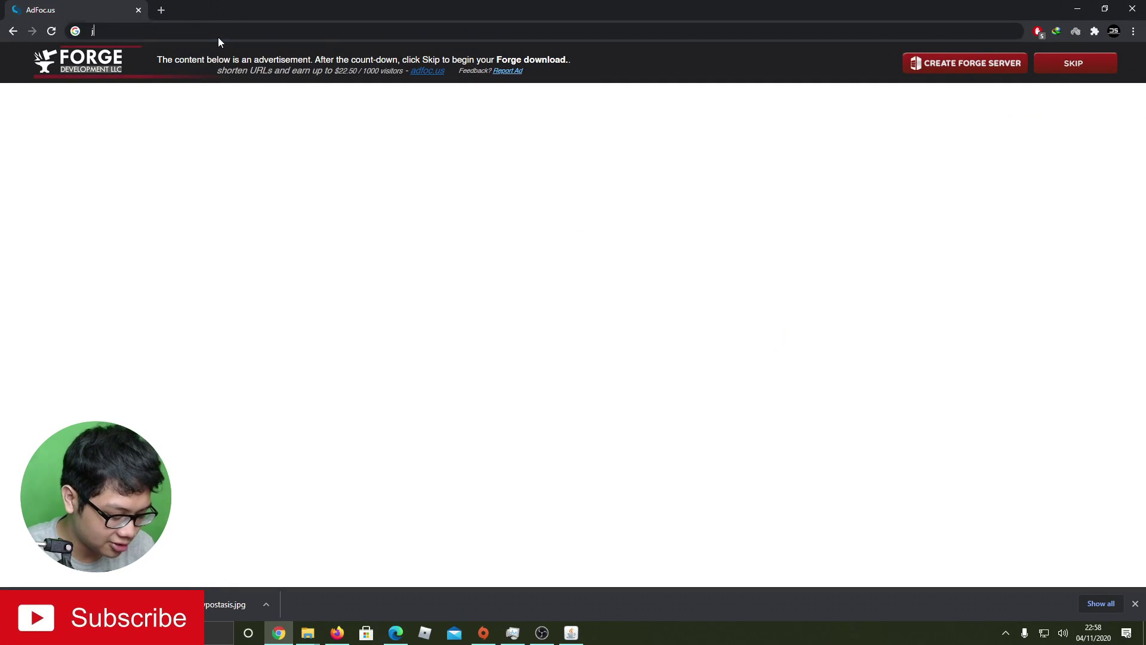
type("java")
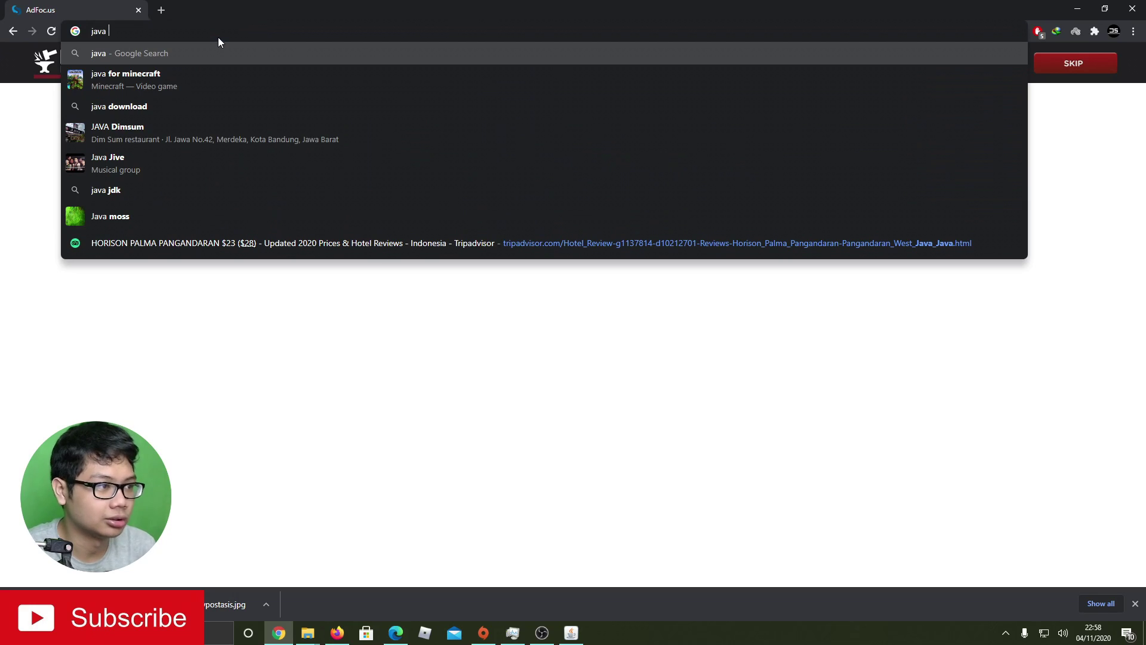
left_click(159, 107)
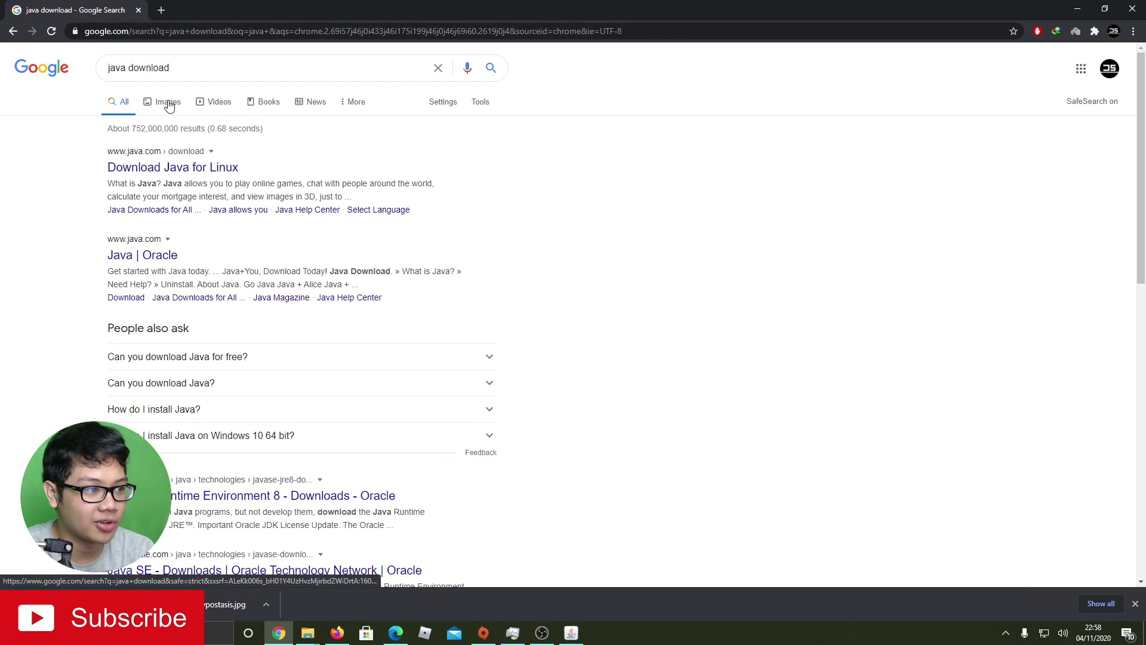
left_click(200, 167)
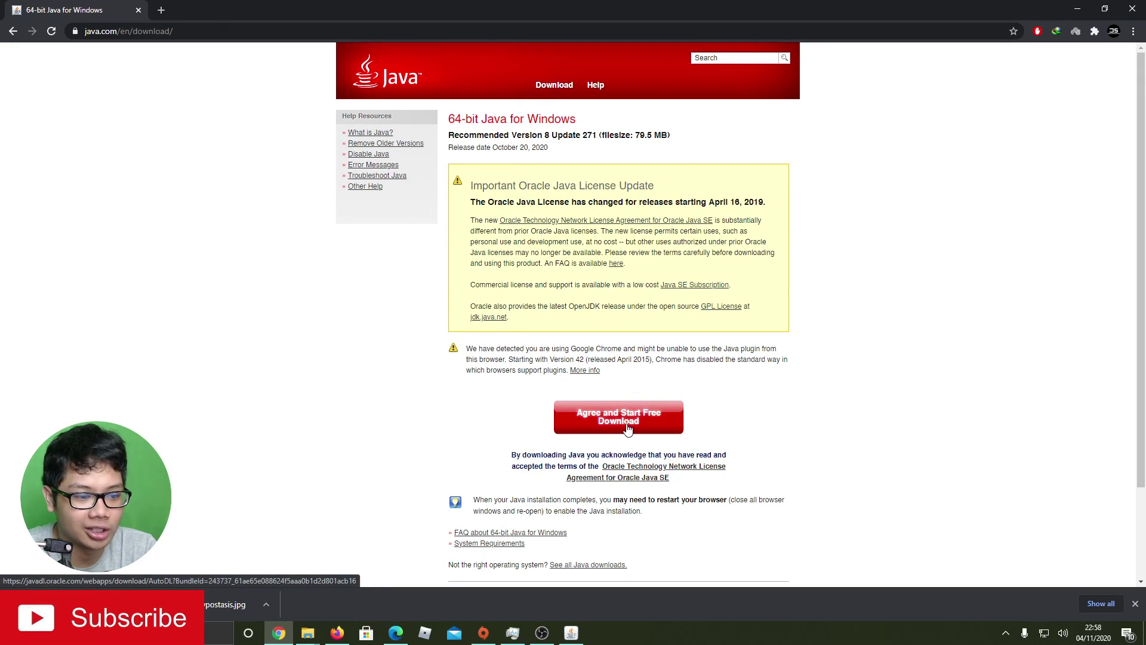
- Start the 64-bit Java for Windows download, cancel it and return to the search results
left_click(650, 437)
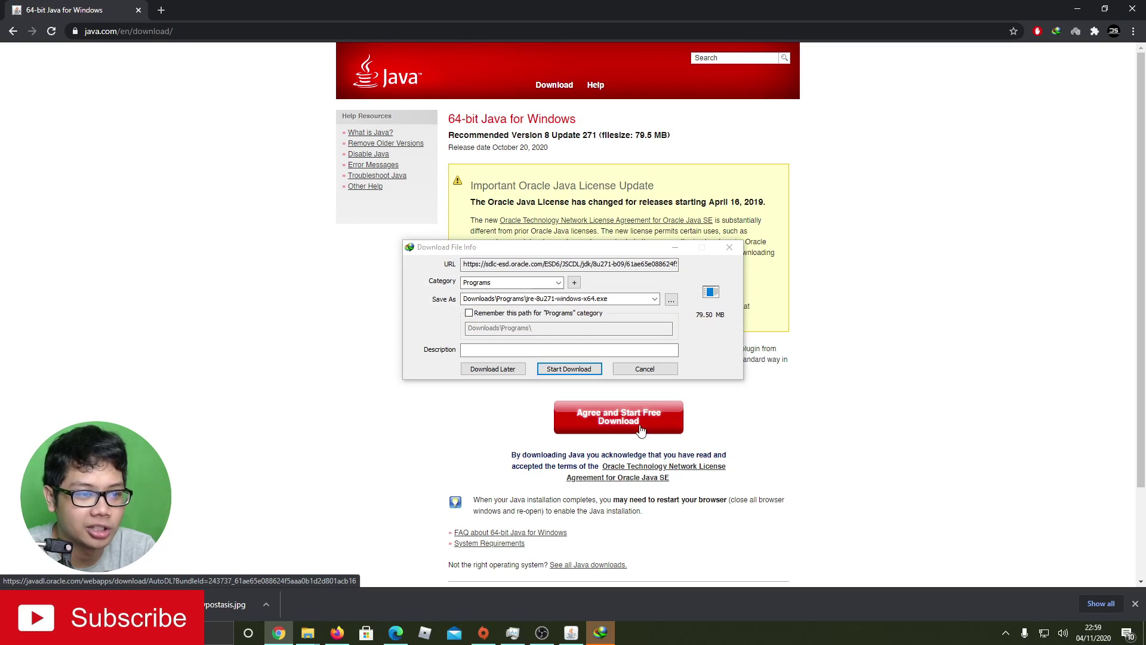
left_click(644, 370)
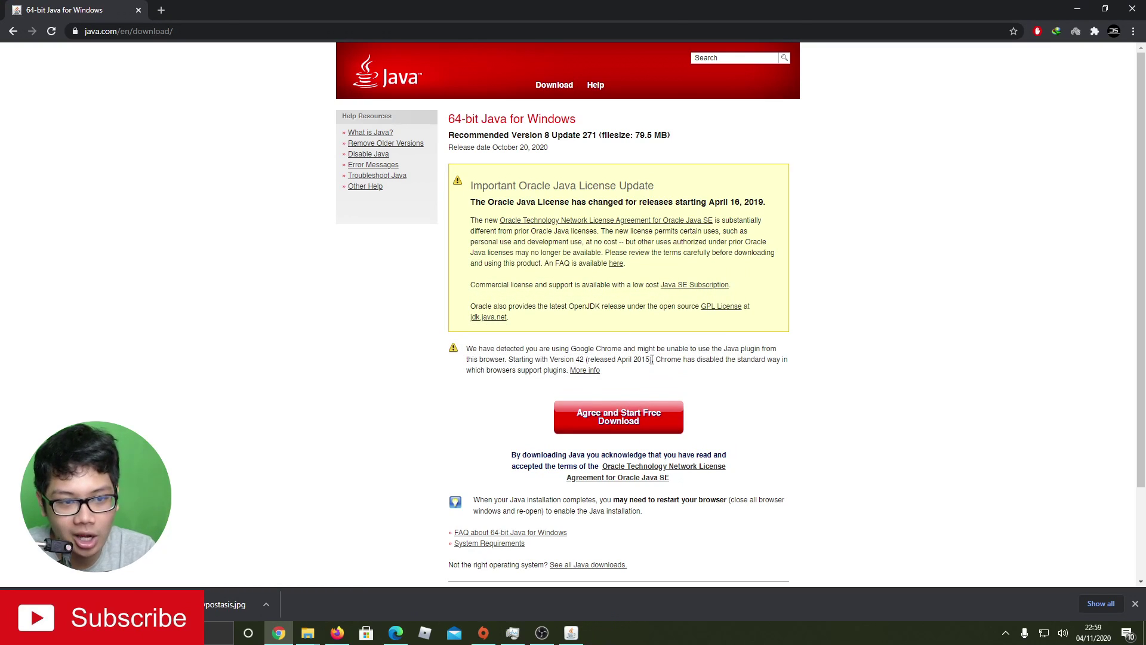
key("alt+Left")
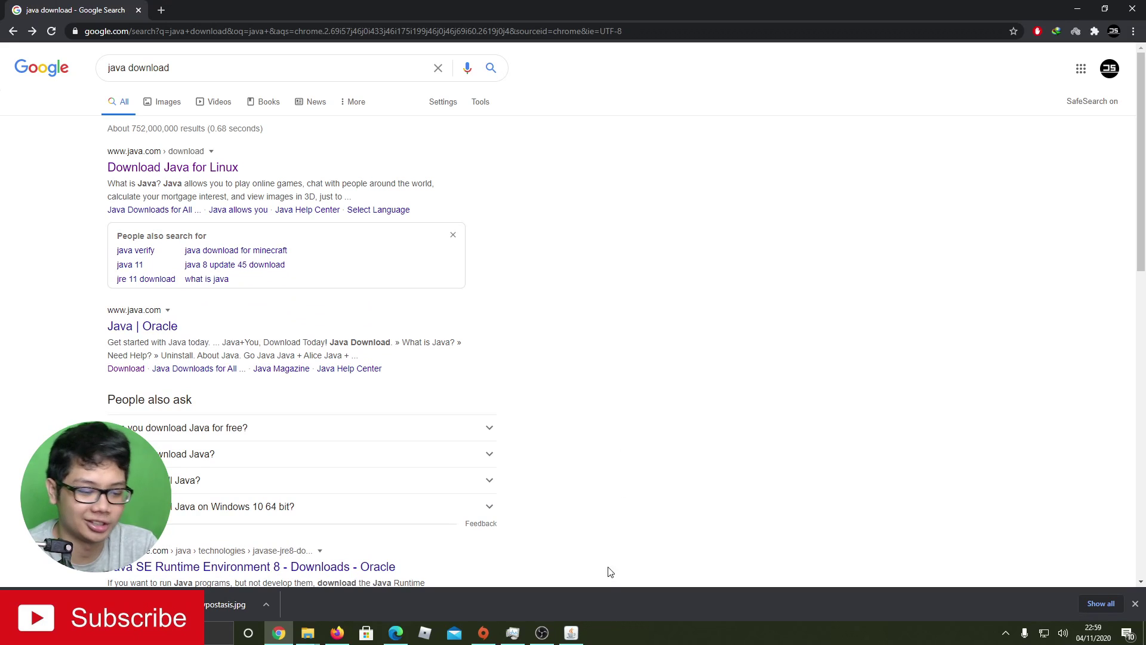
- Bring up the Forge installer, cancel it and launch the Play Minecraft app
left_click(582, 627)
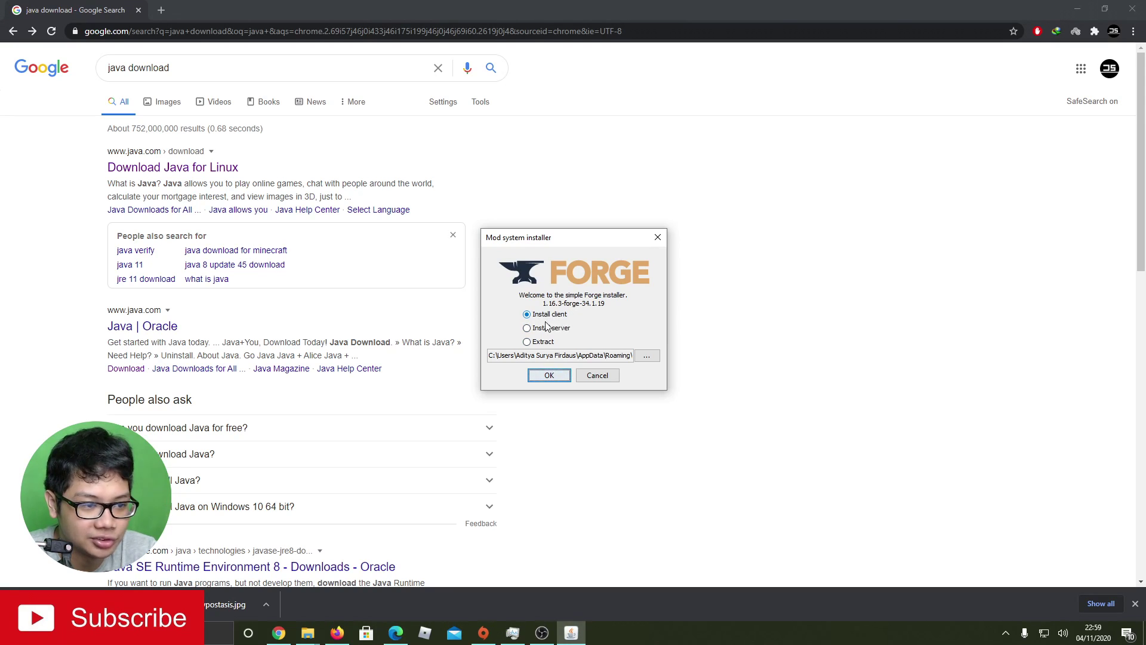
left_click(594, 376)
key("super")
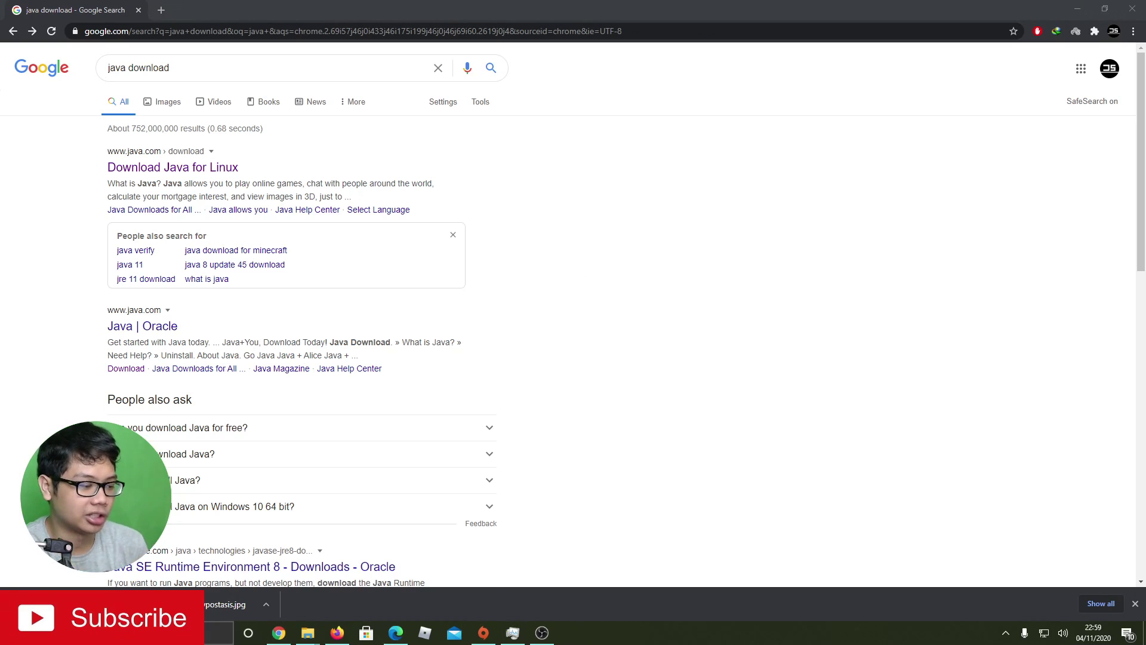
type("pla")
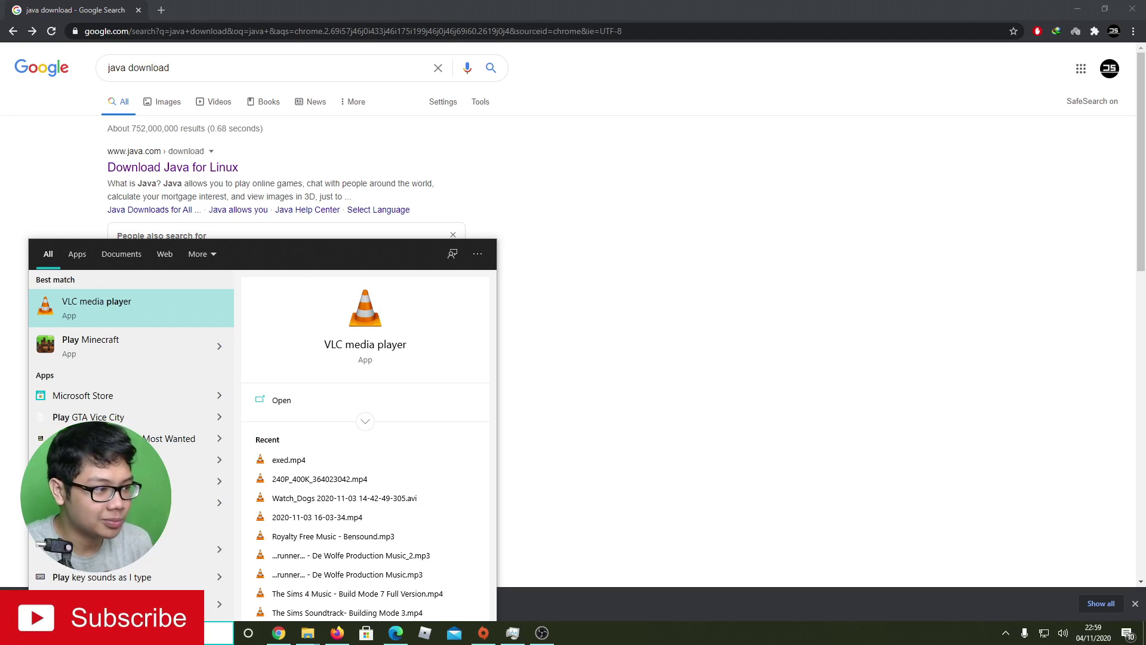
left_click(143, 345)
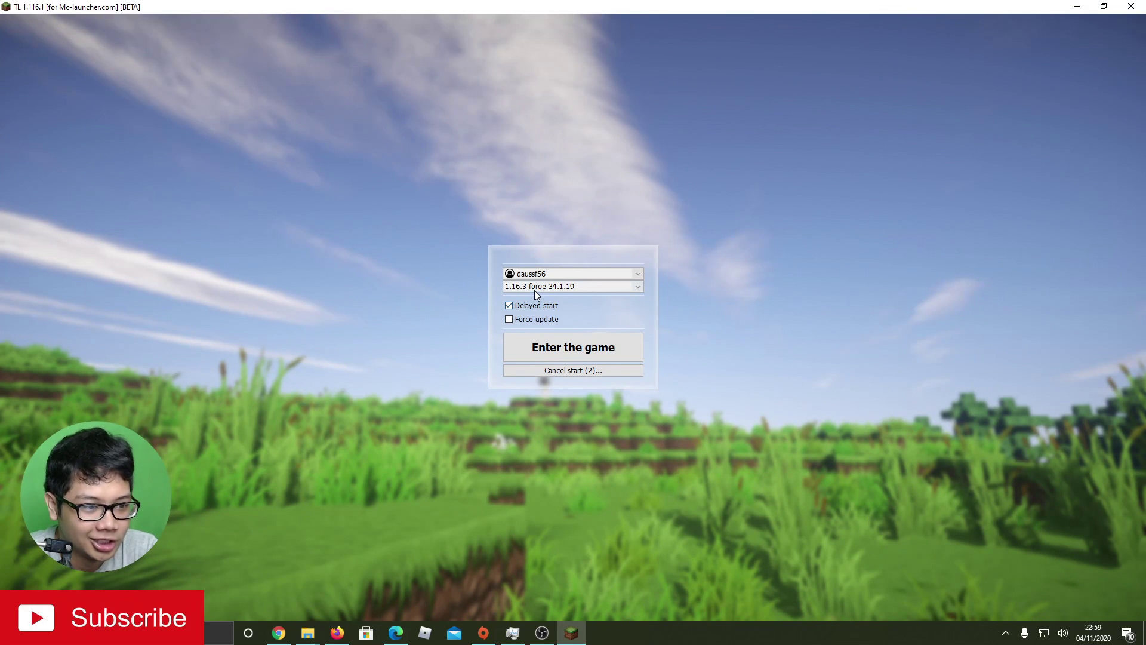
- Choose version 1.16.3-forge-34.1.19 in the Minecraft launcher and close the launcher without entering the game
left_click(535, 288)
key("Return")
left_click(570, 345)
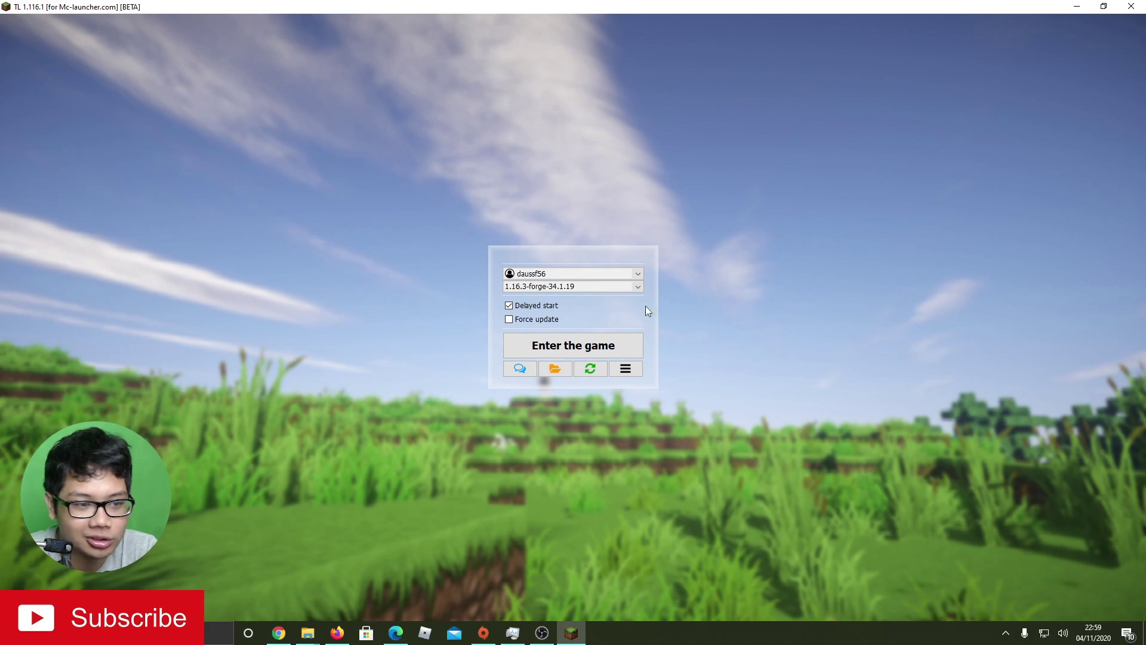
left_click(567, 286)
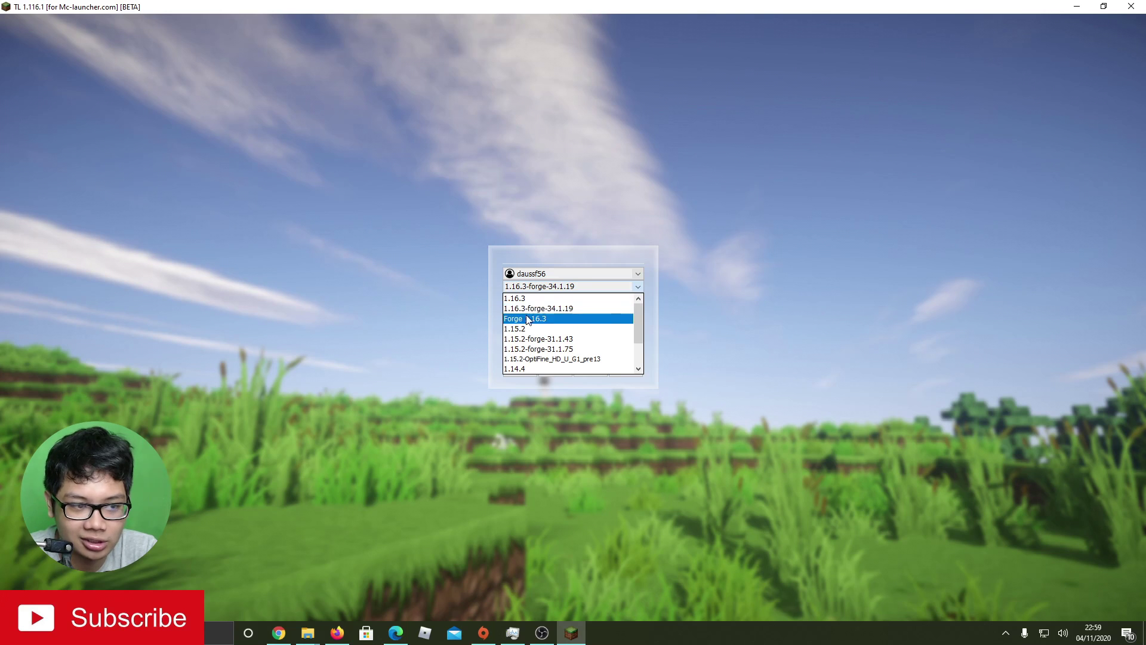
left_click(589, 308)
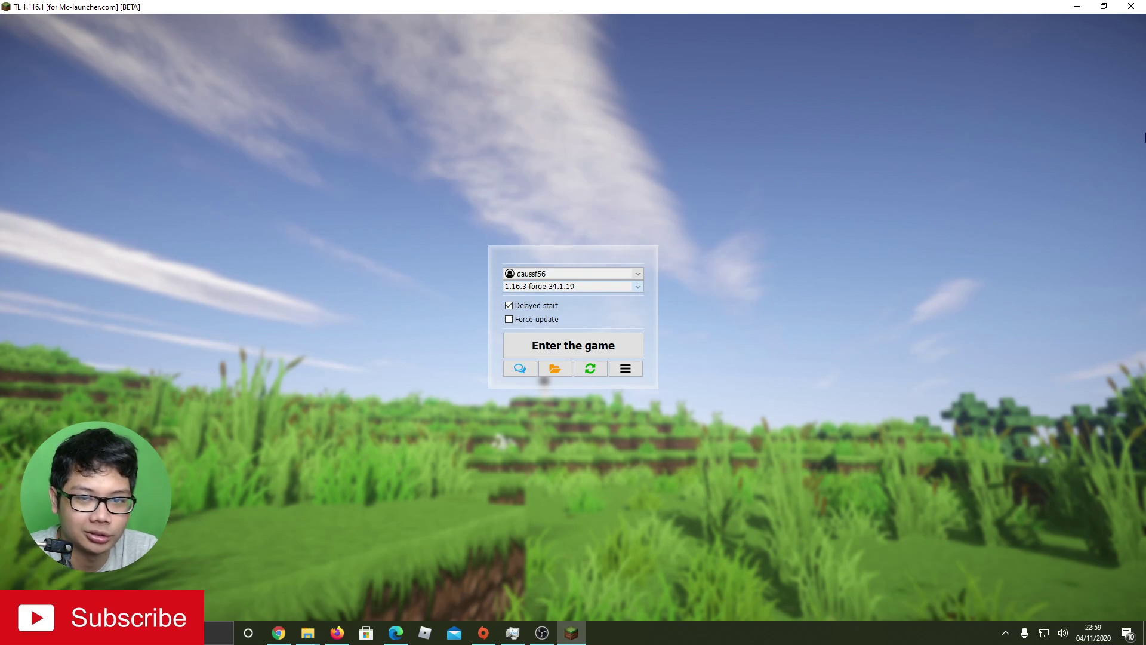
left_click(1131, 6)
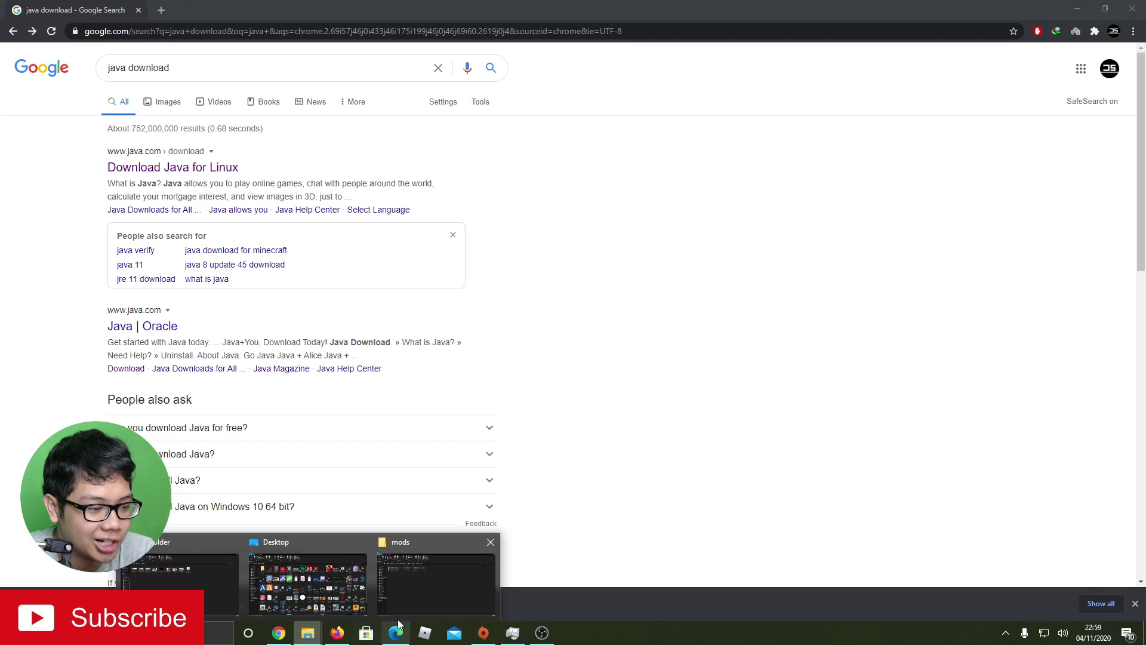
- Switch to the mods folder in File Explorer and select OptiForge-MC1.16.3-0.3.4.jar
left_click(435, 582)
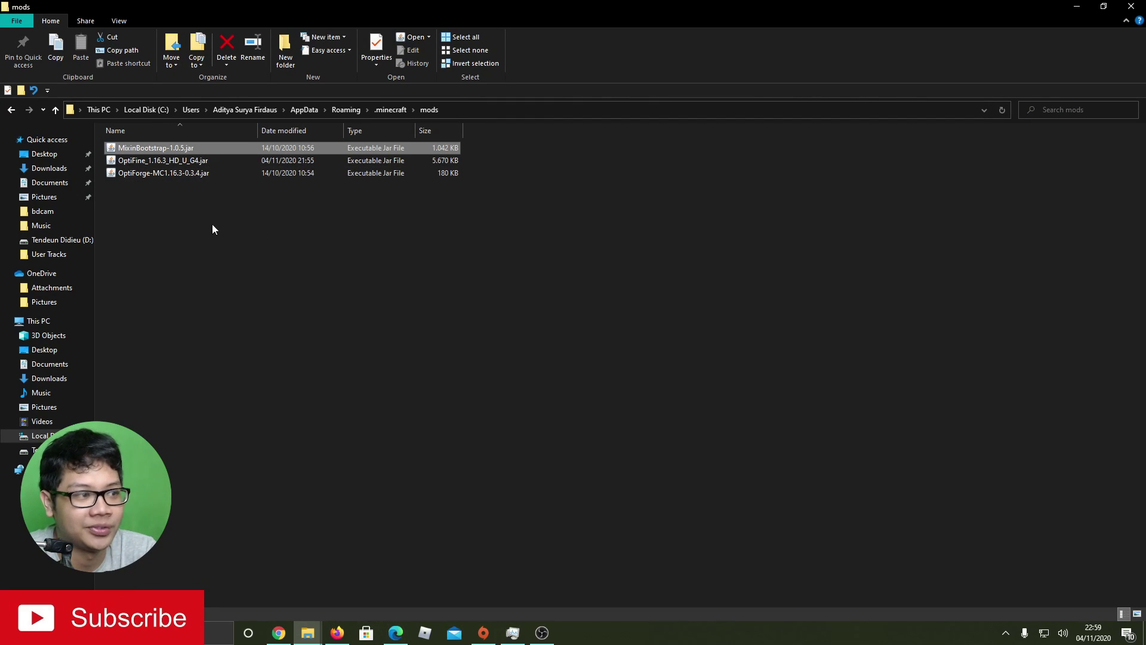
left_click(197, 174)
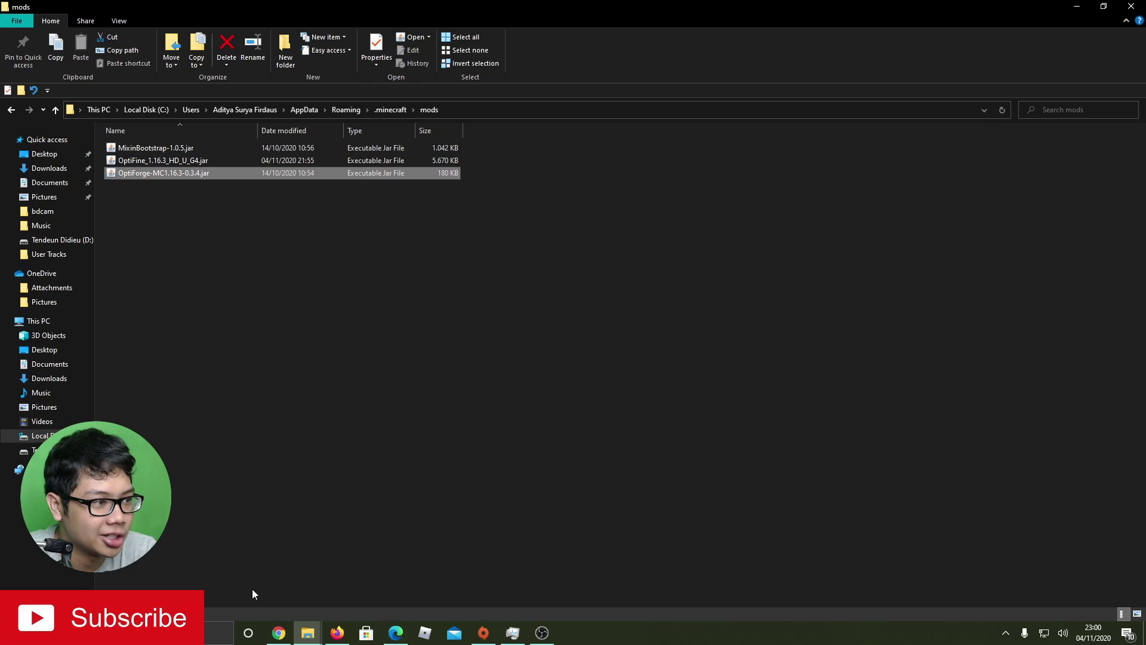
- Switch to Chrome, search Google for optiforge and open the OptiForge mod page on CurseForge
left_click(279, 633)
key("slash")
type("opti")
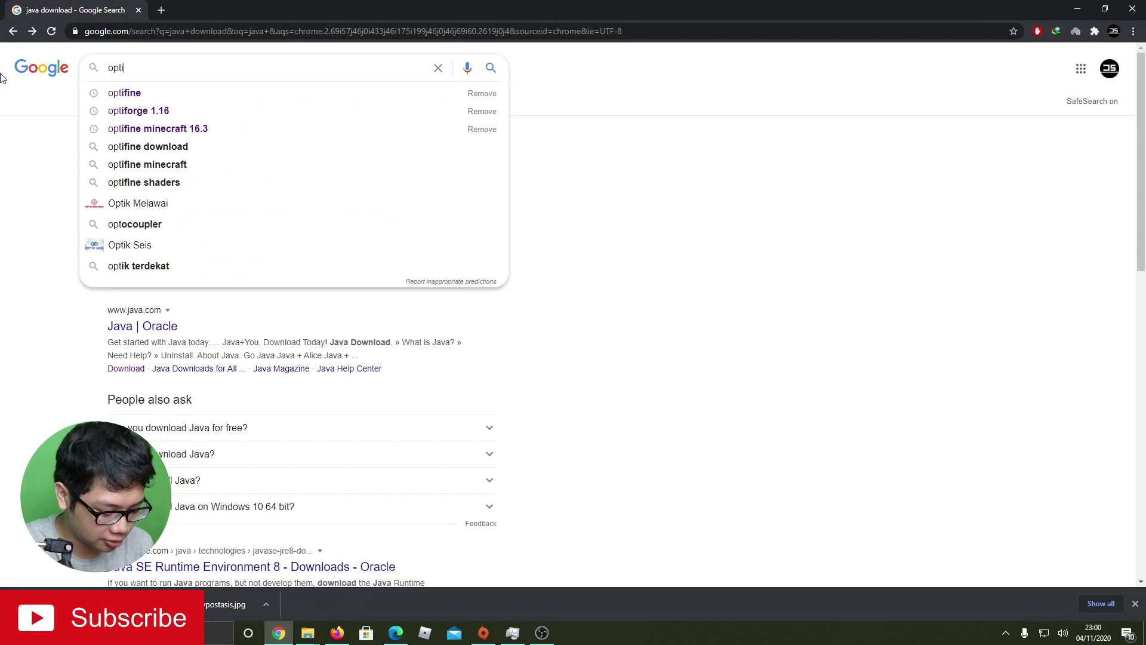
type("forge")
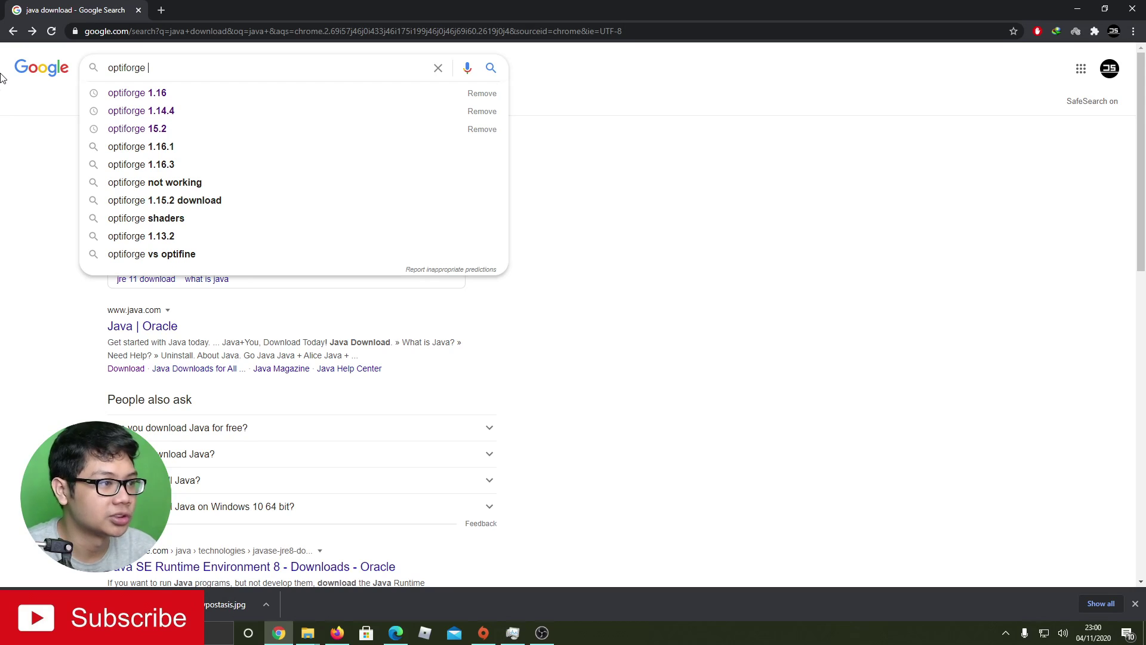
left_click(280, 164)
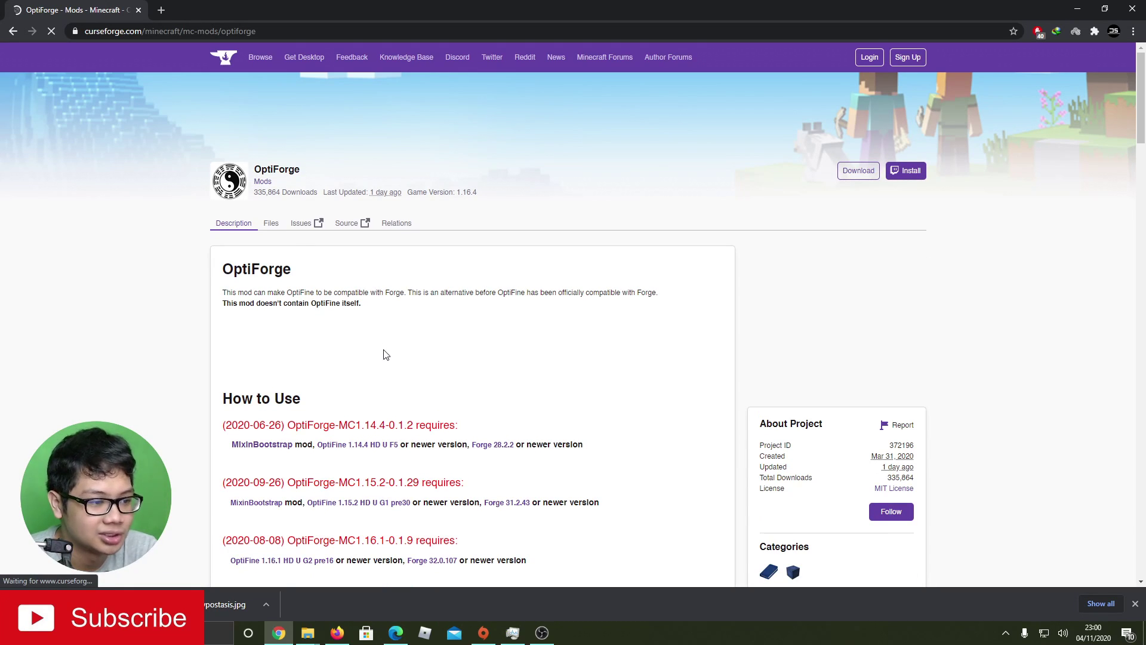
- Open OptiForge's list of files and go to its recent files
scroll(418, 363, "down", 1)
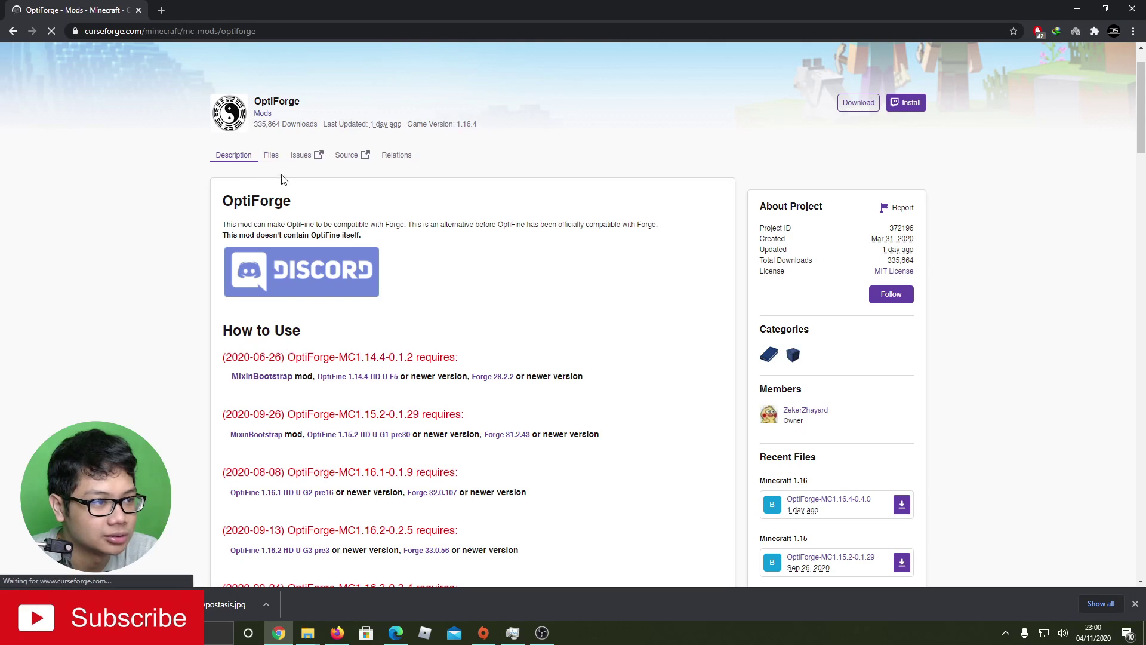
left_click(282, 154)
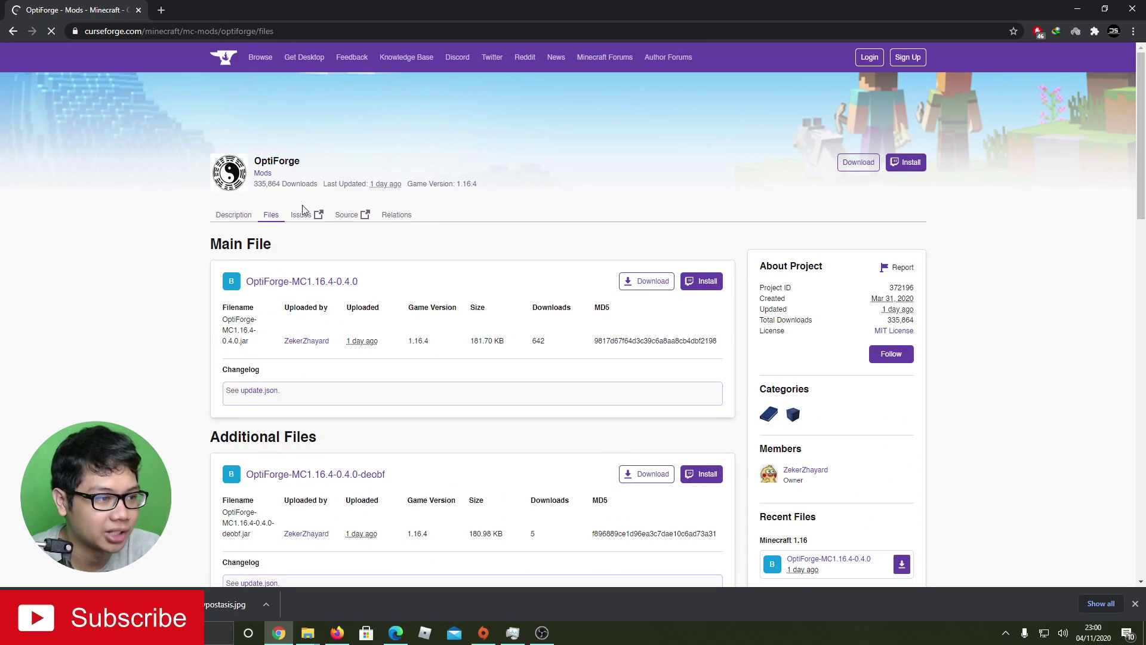
scroll(384, 346, "down", 3)
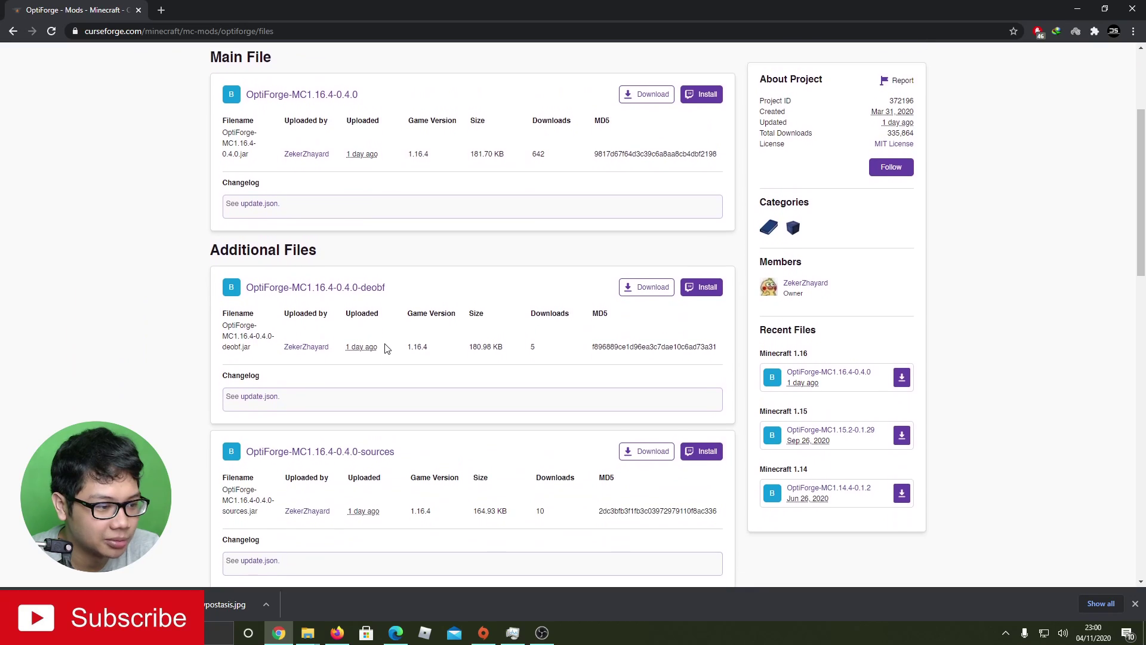
scroll(385, 348, "down", 5)
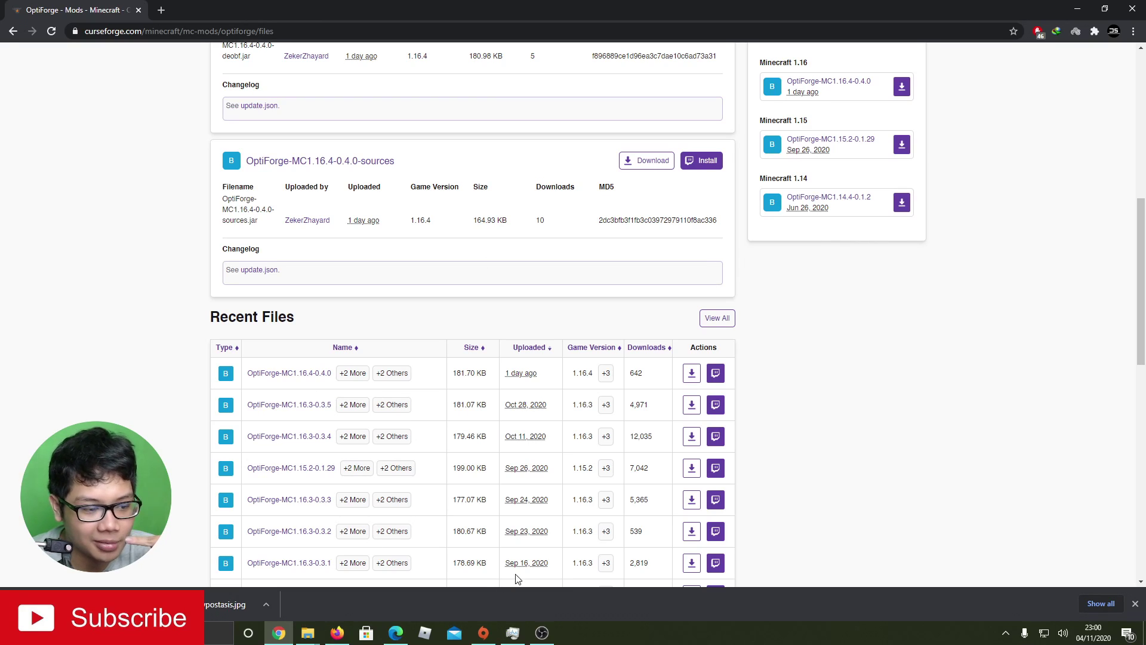
- Check the OptiForge version in the mods folder, start downloading OptiForge-MC1.16.3-0.3.4 in Chrome and cancel saving it
mouse_move(307, 633)
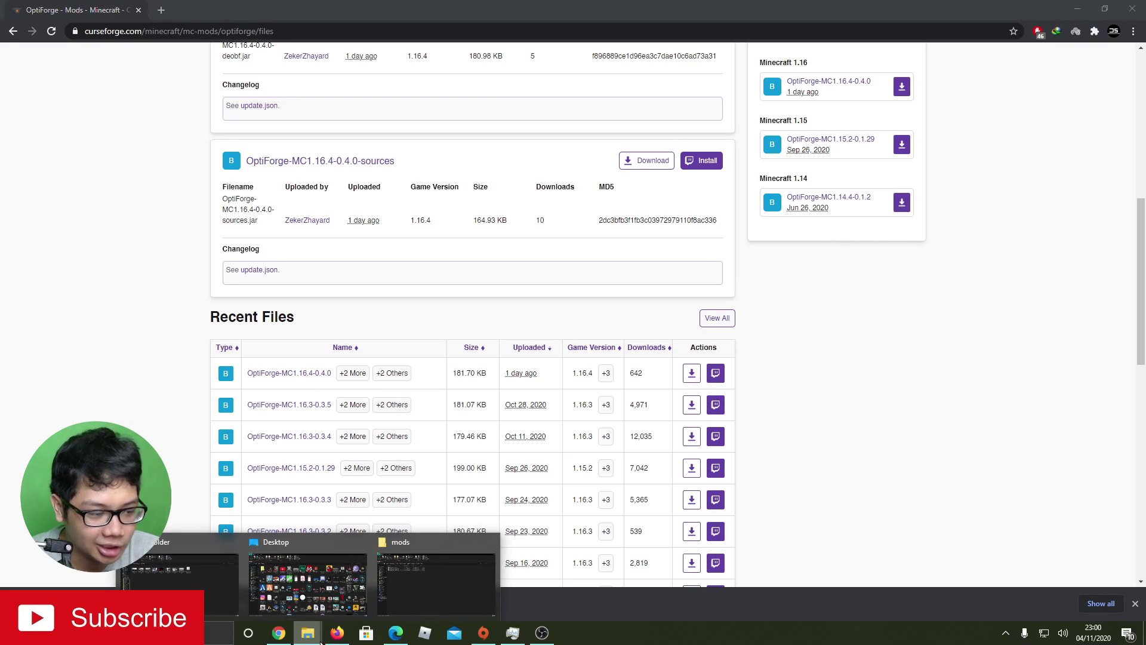
left_click(410, 589)
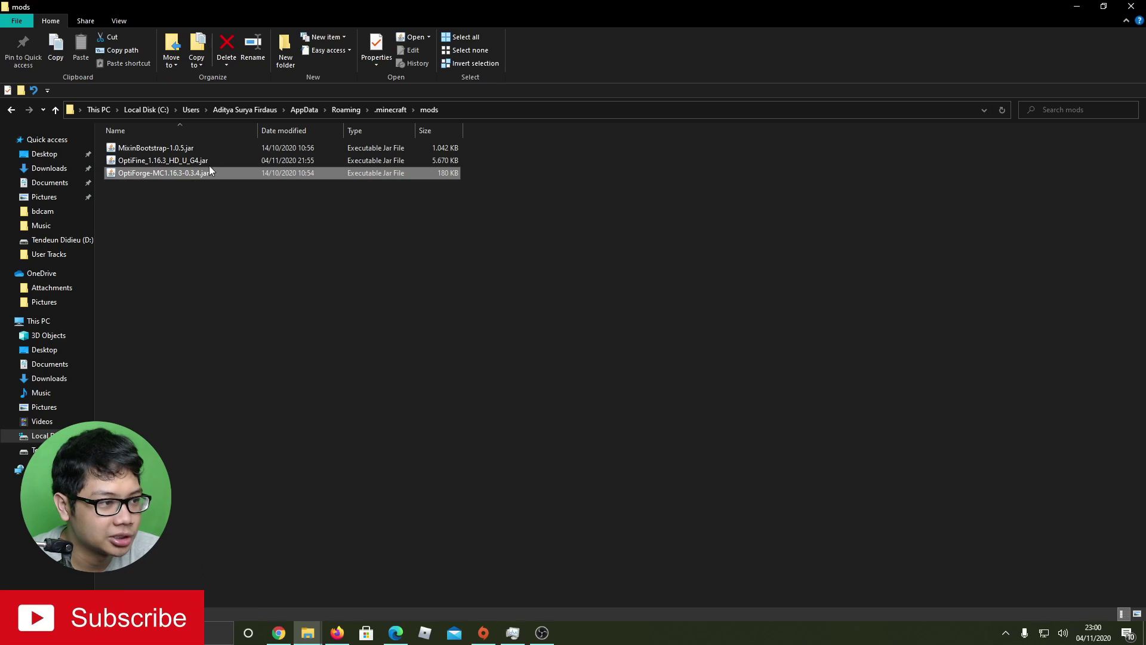
left_click(307, 633)
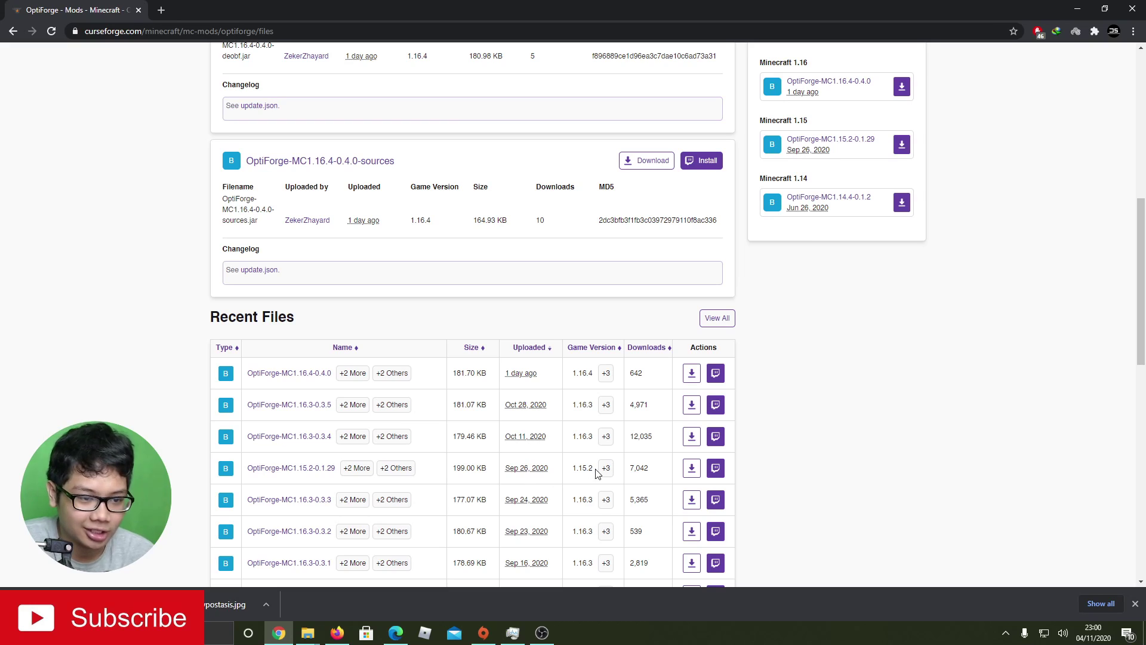
left_click(694, 438)
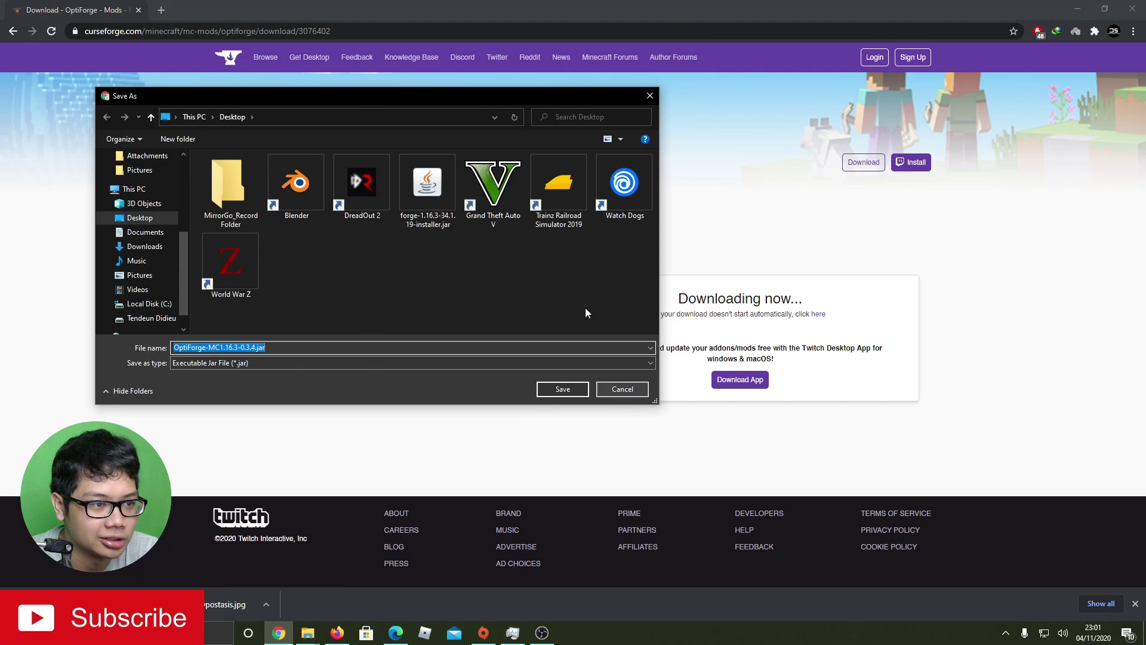
left_click(618, 389)
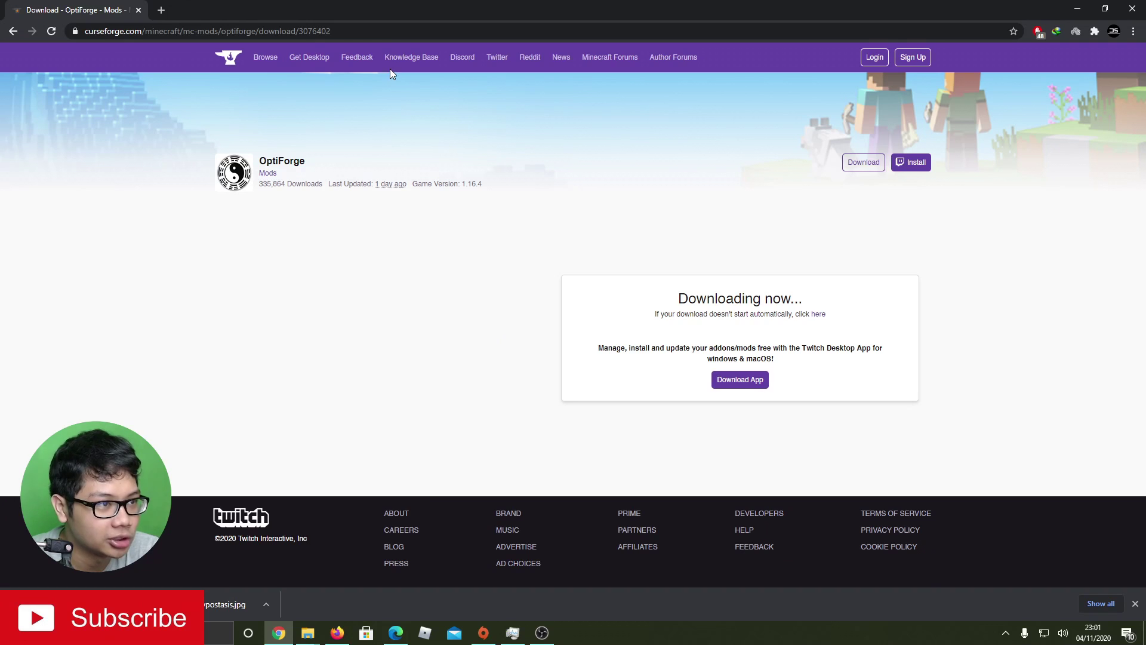
- Search for mixinbootstrap and open the files page of the MixinBootstrap mod on CurseForge
left_click(380, 28)
type("mixin")
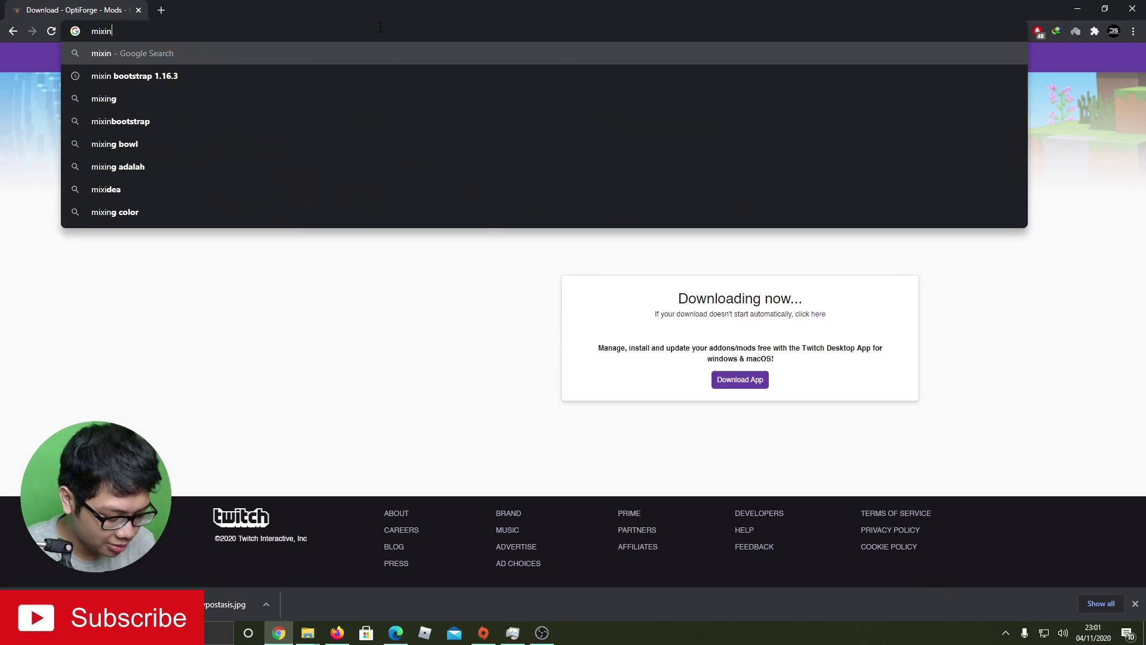
type("bo")
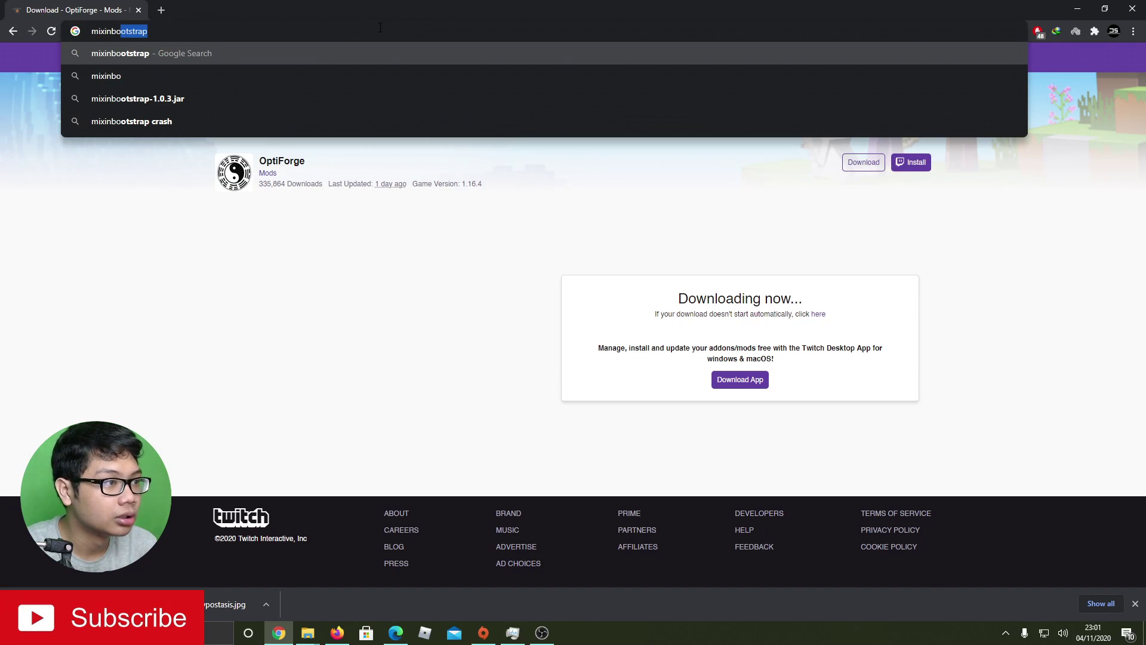
key("Right")
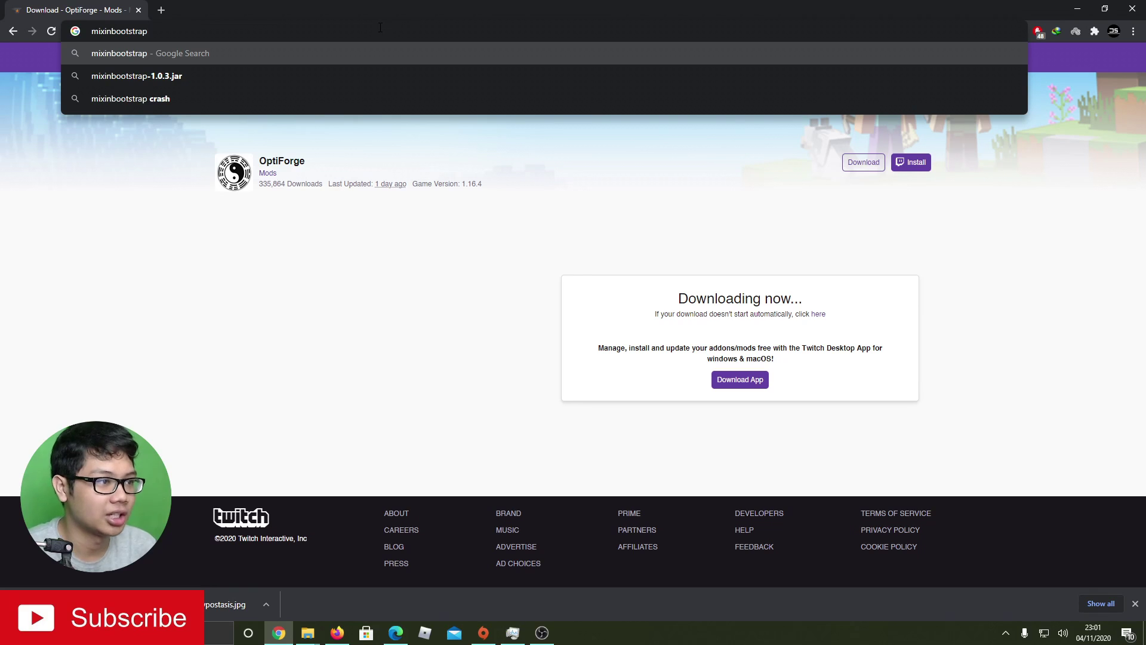
key("Return")
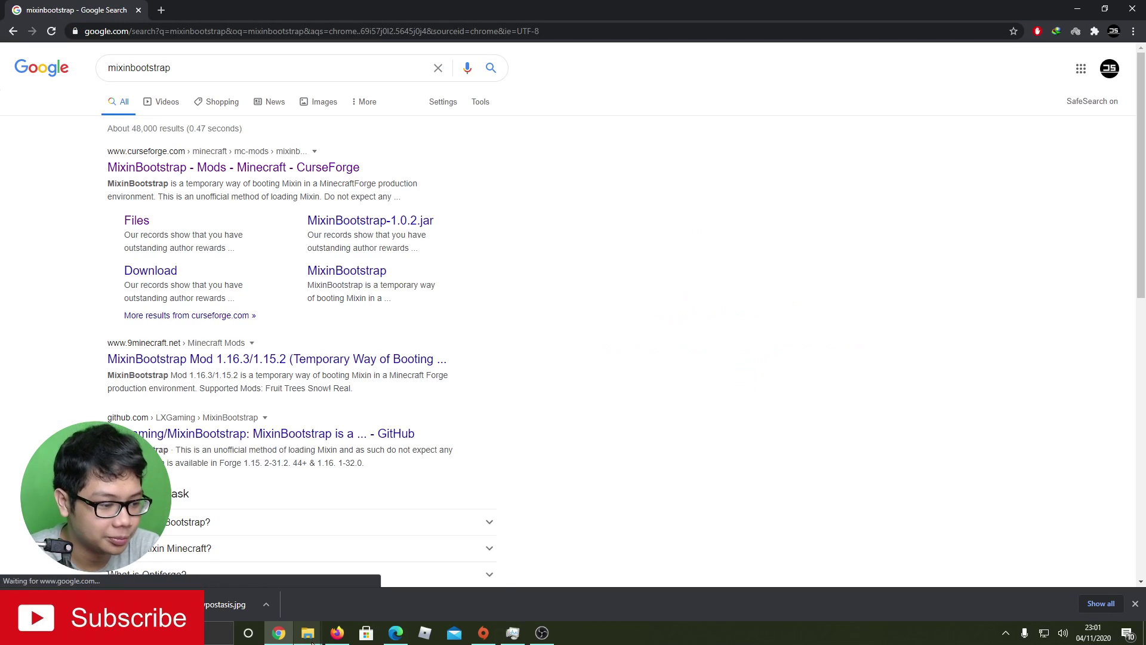
mouse_move(308, 632)
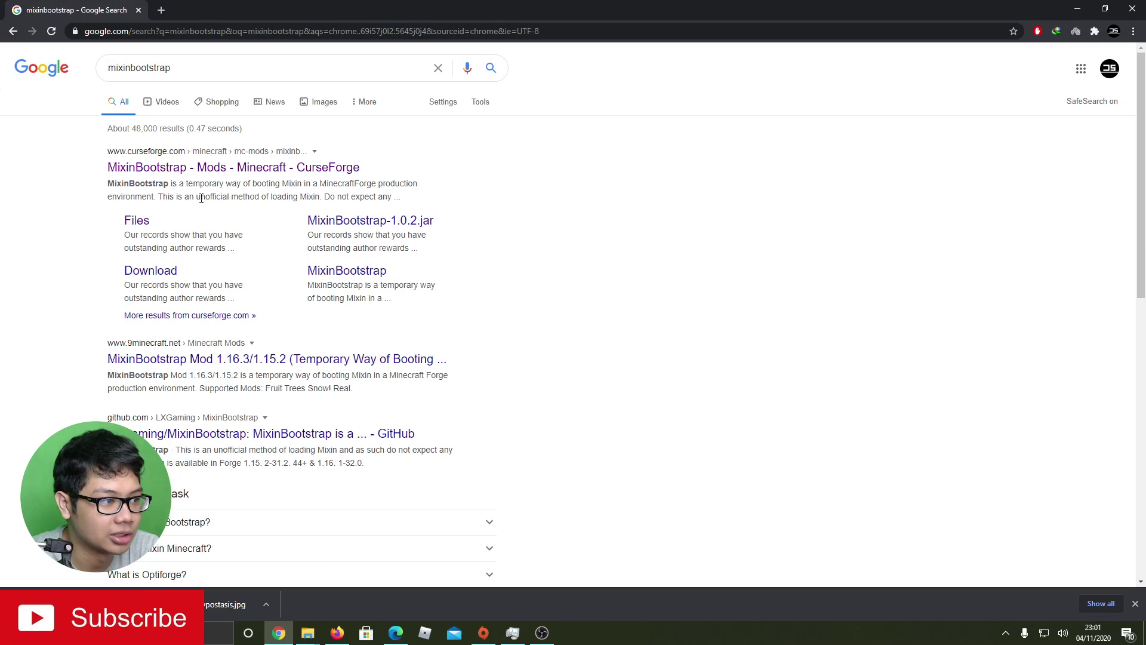
left_click(147, 222)
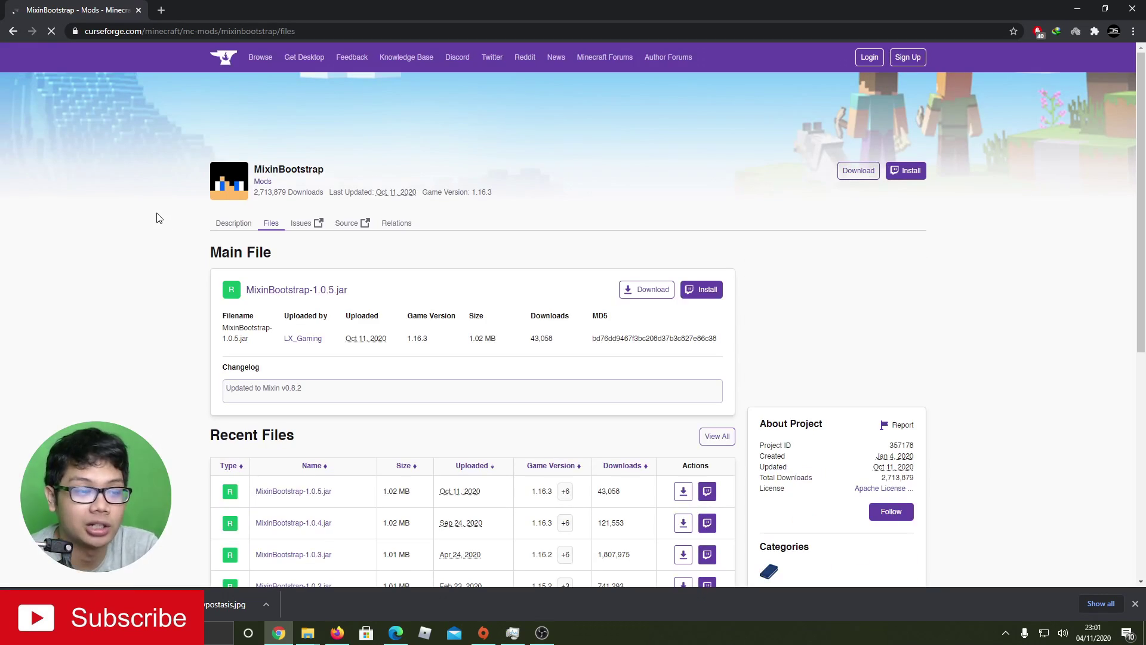
- Start downloading MixinBootstrap-1.0.5.jar from the recent files and cancel saving it
scroll(320, 327, "down", 1)
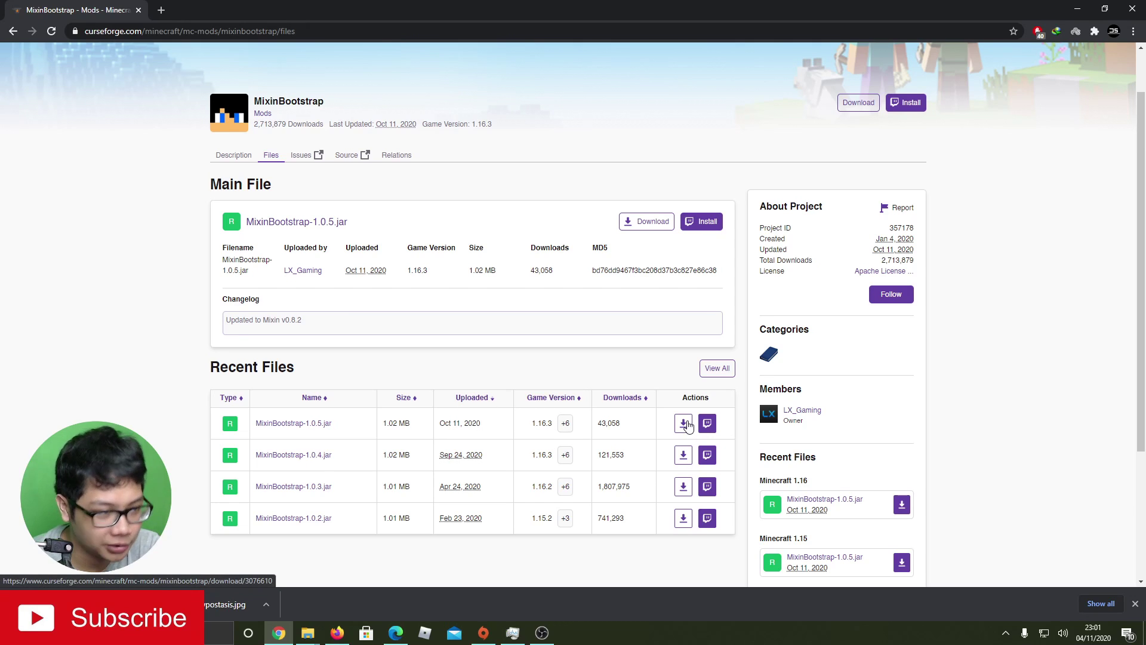
left_click(684, 423)
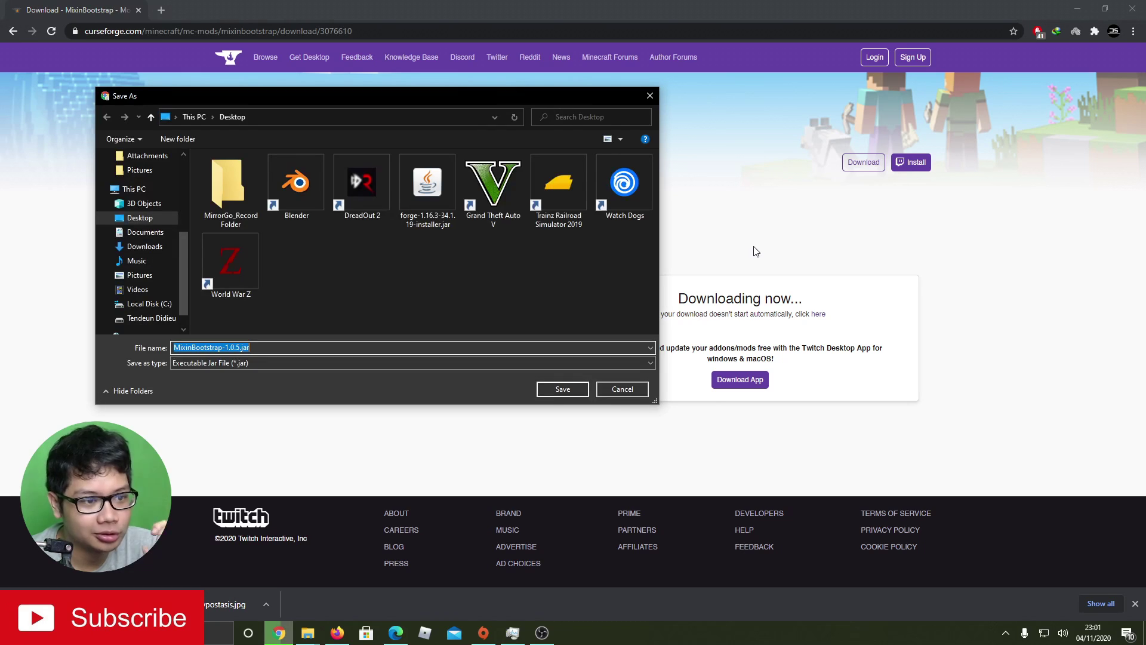
left_click(630, 393)
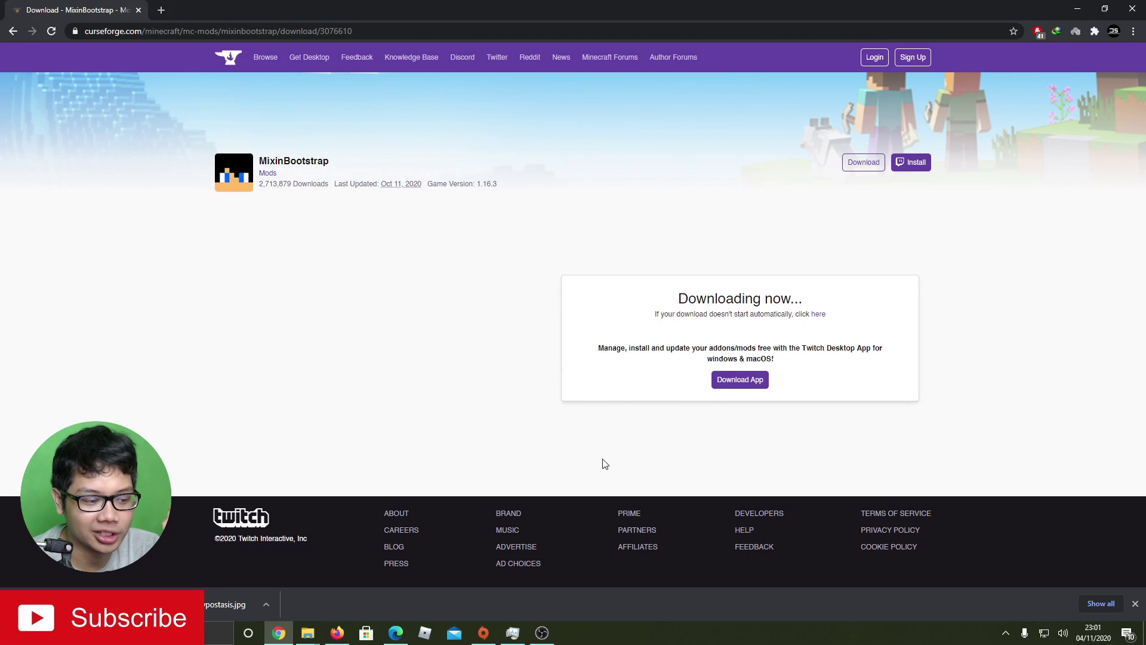
- Switch to File Explorer and review the mod files in the mods folder
left_click(308, 632)
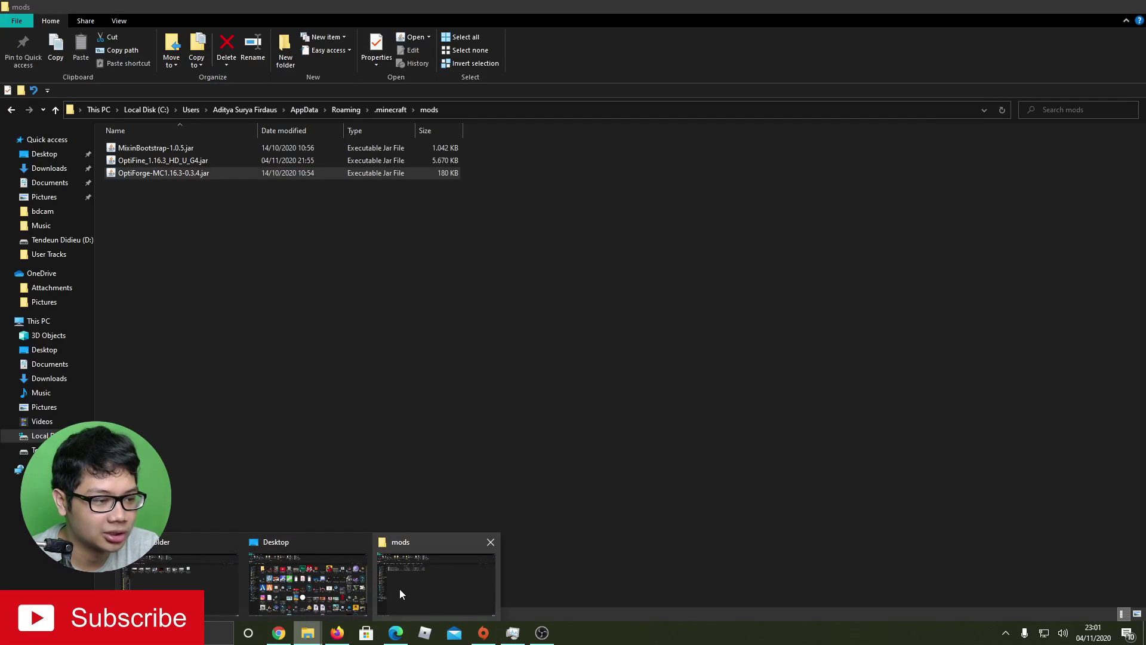
left_click(399, 588)
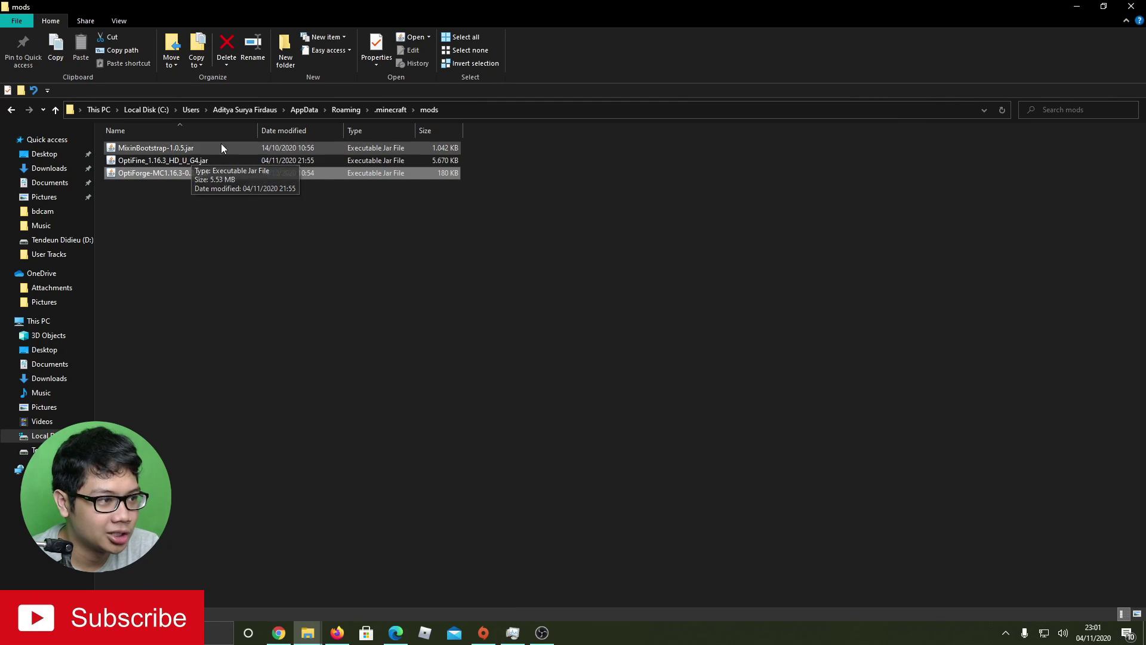
- Switch to Chrome, search for optifine and open the OptiFine downloads page
left_click(279, 633)
left_click(202, 31)
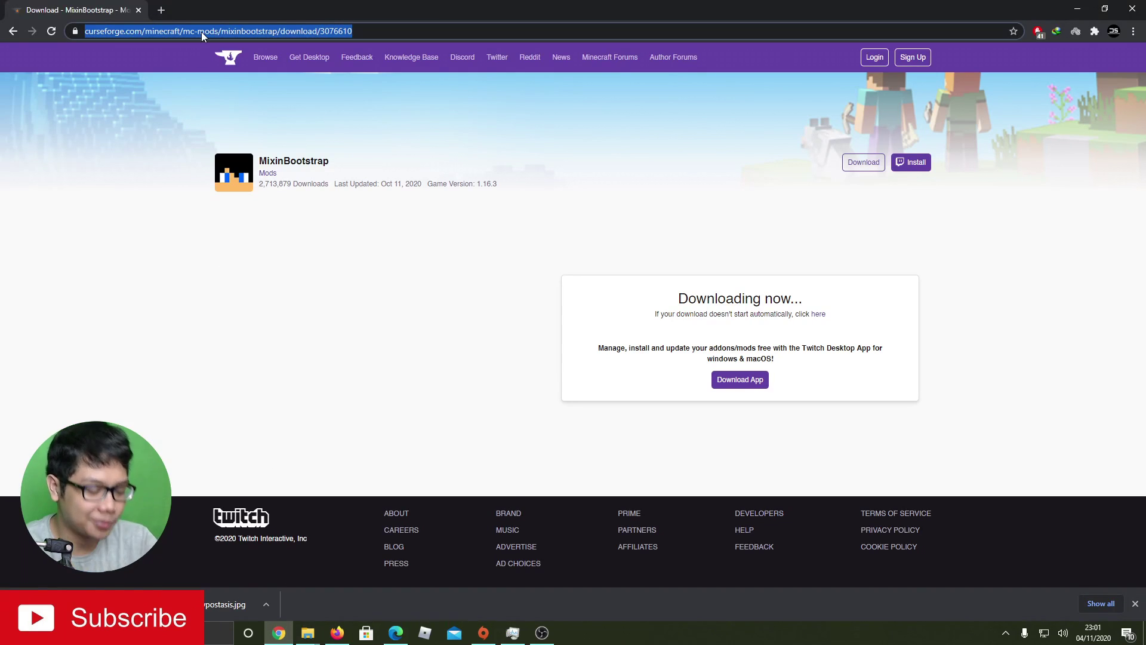
type("optifine")
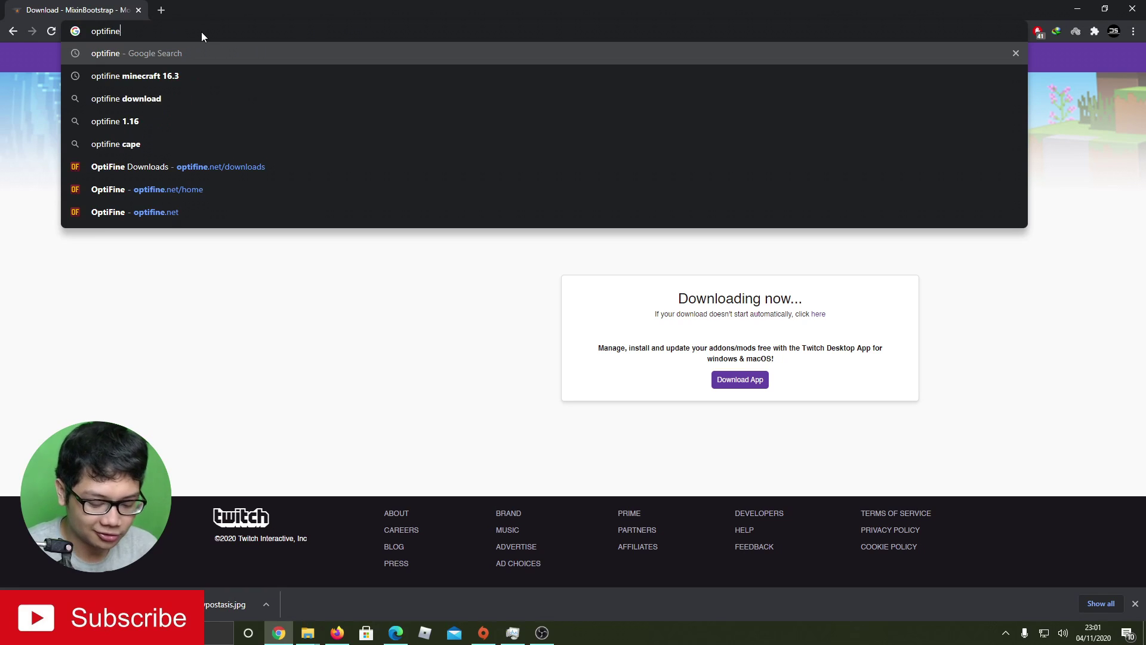
key("Return")
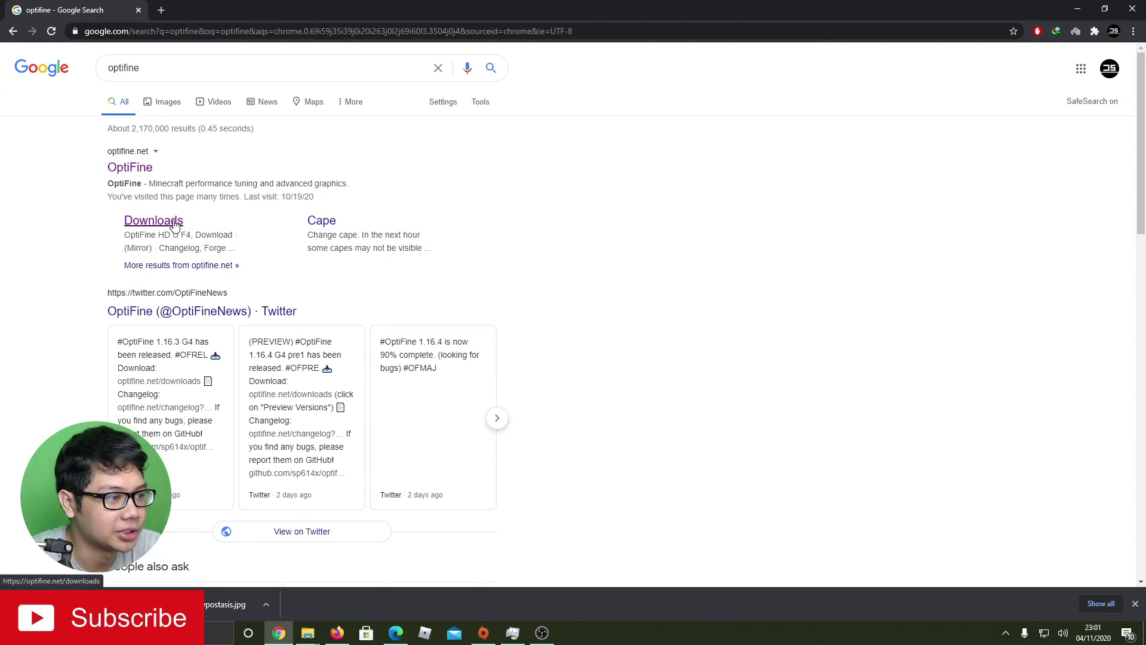
left_click(177, 223)
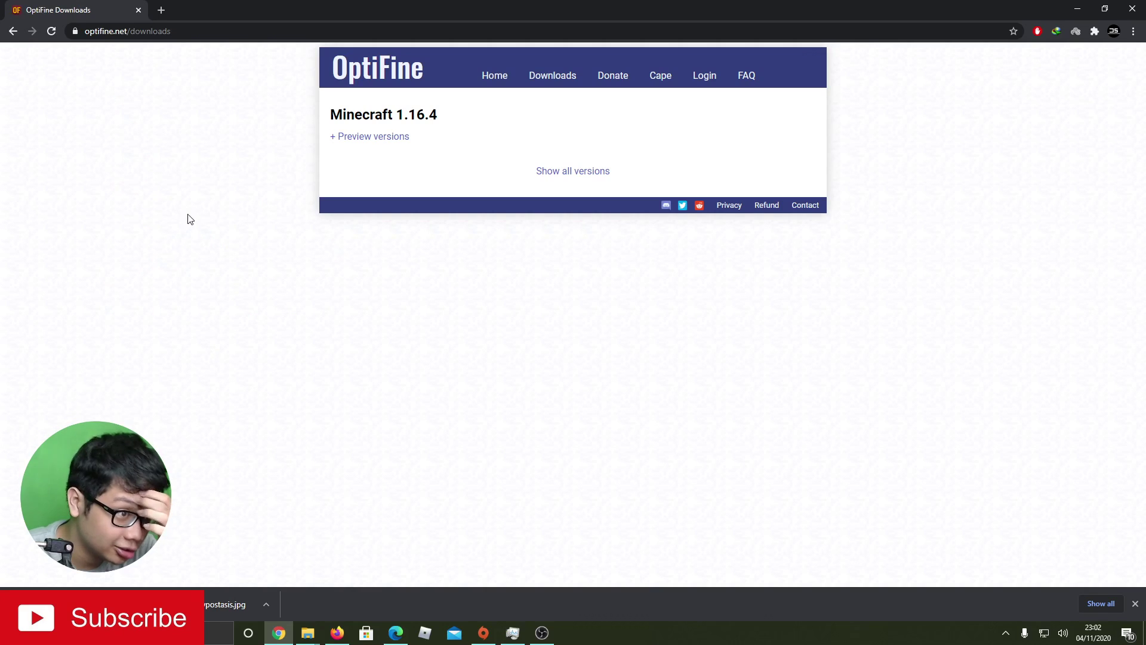
- Show all OptiFine versions, then expand and collapse the preview versions for Minecraft 1.16.4
left_click(542, 173)
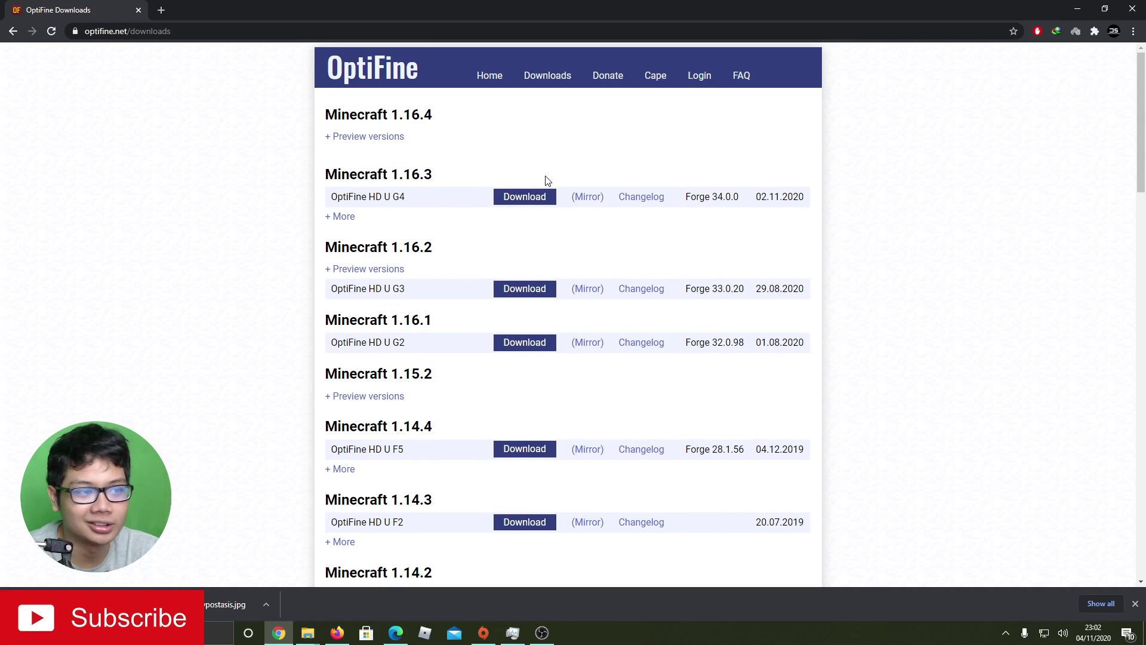
left_click(394, 144)
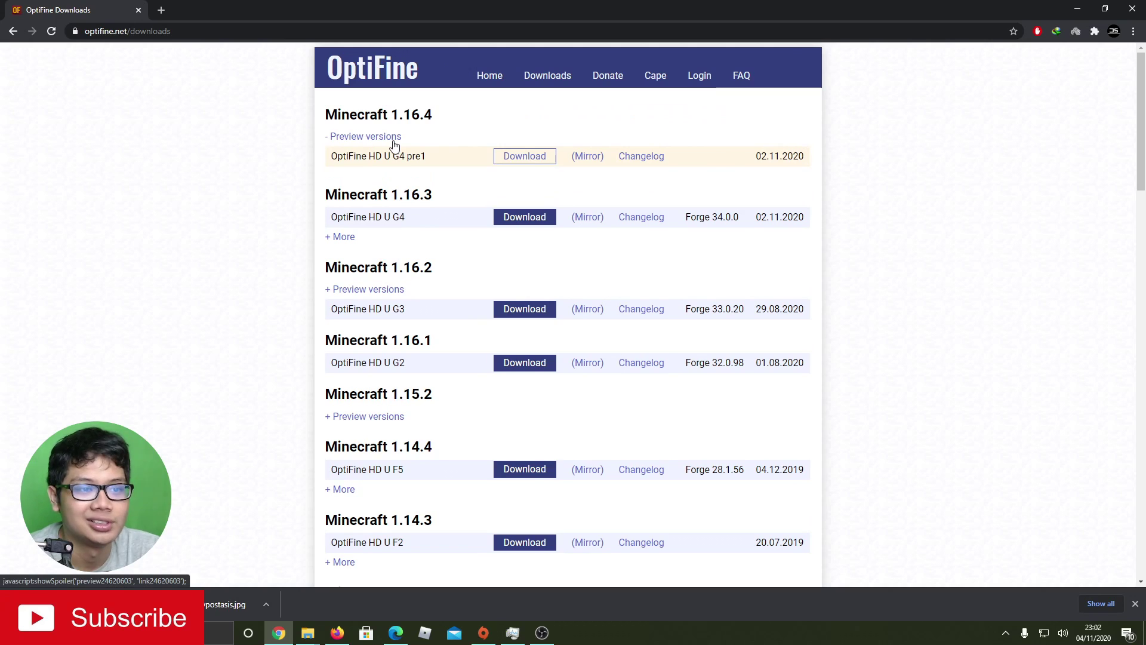
left_click(394, 139)
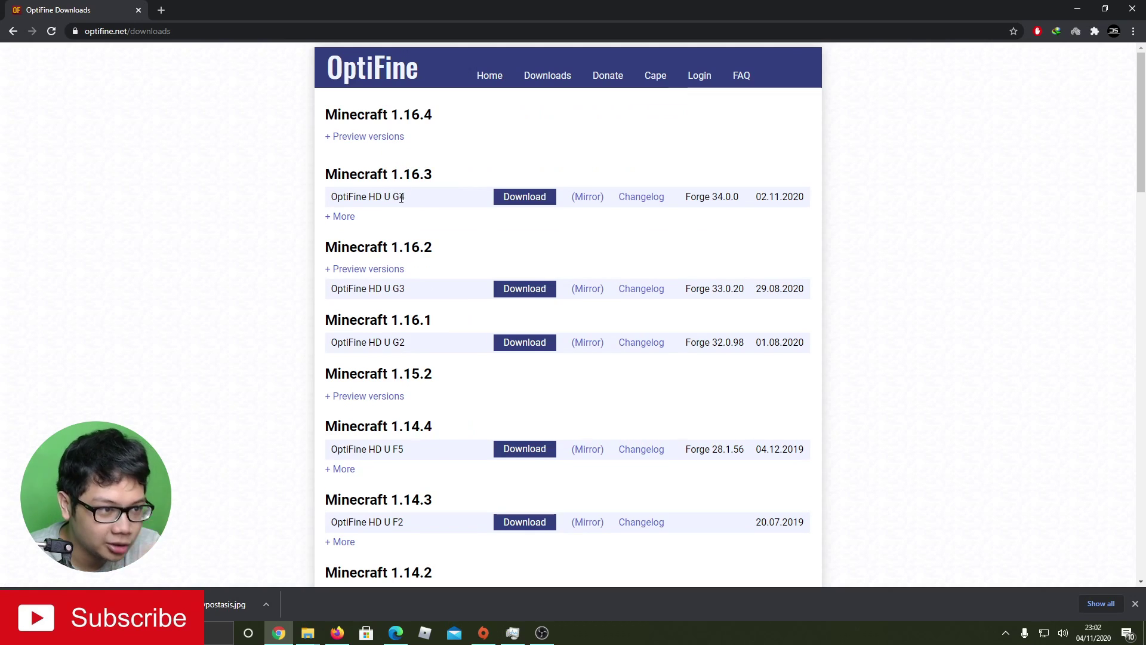
- Start downloading OptiFine 1.16.3 HD U G4 past the advertisement page and cancel saving the jar file
left_click(510, 199)
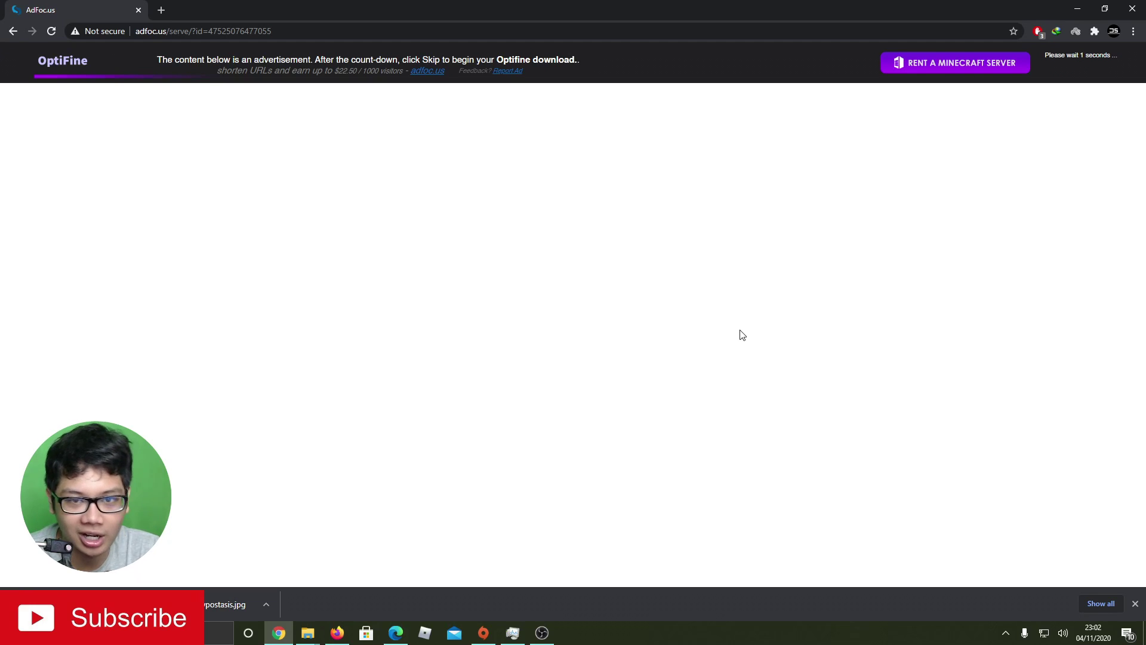
left_click(1075, 73)
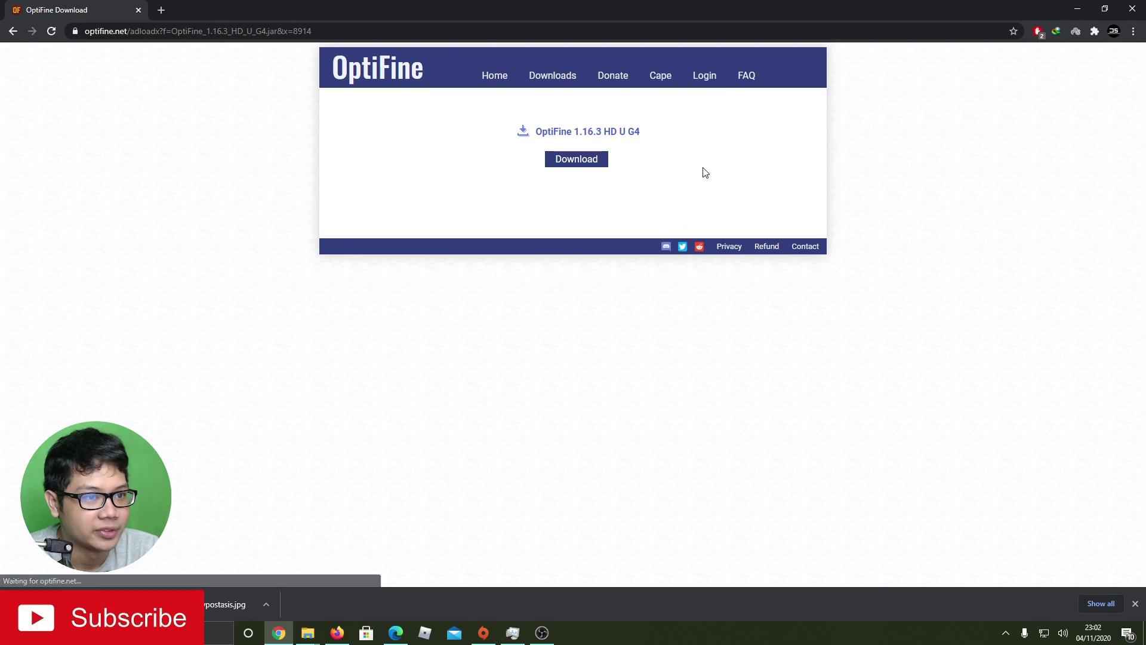
left_click(561, 163)
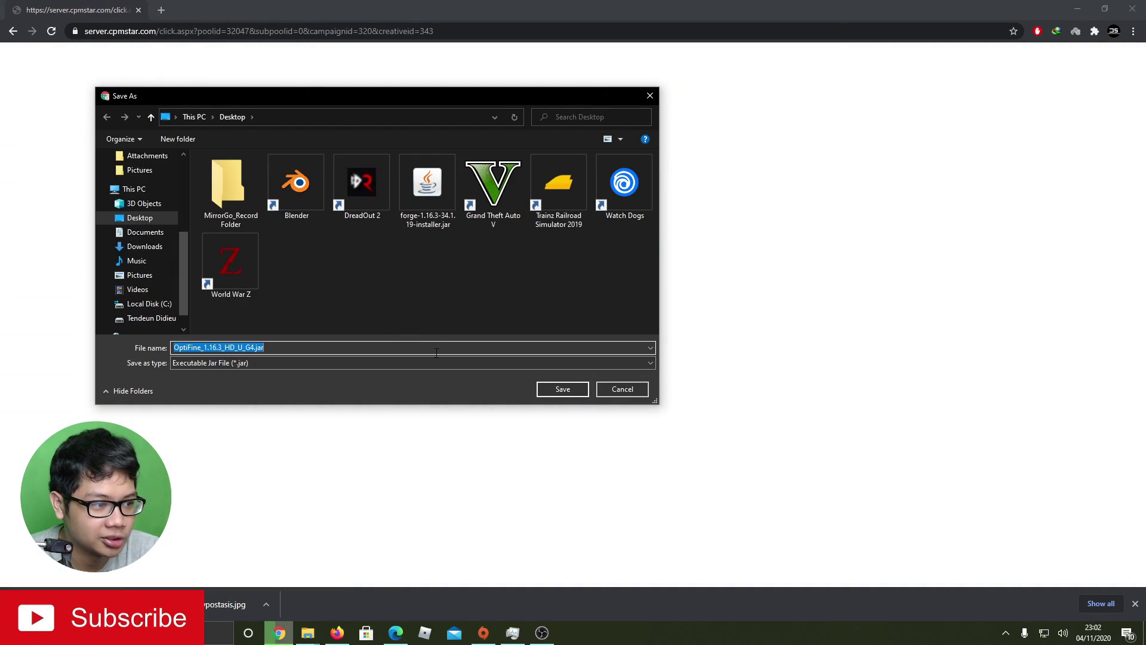
left_click(625, 390)
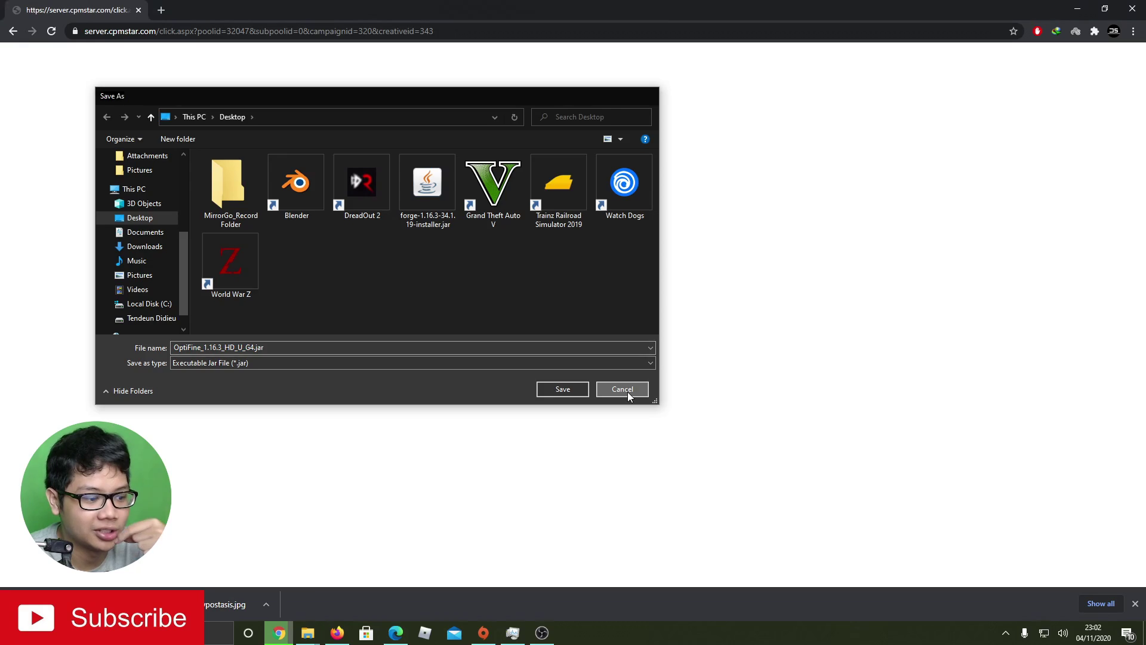
- Switch to File Explorer, review the three jar files in the mods folder and go up to the .minecraft folder
left_click(313, 636)
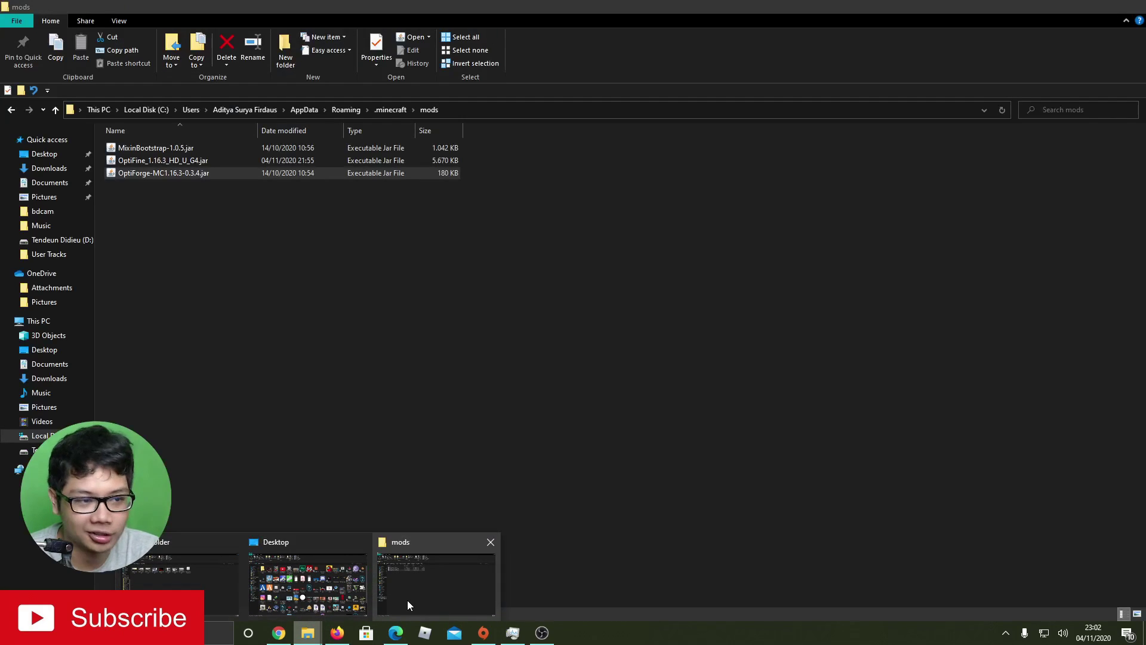
left_click(407, 600)
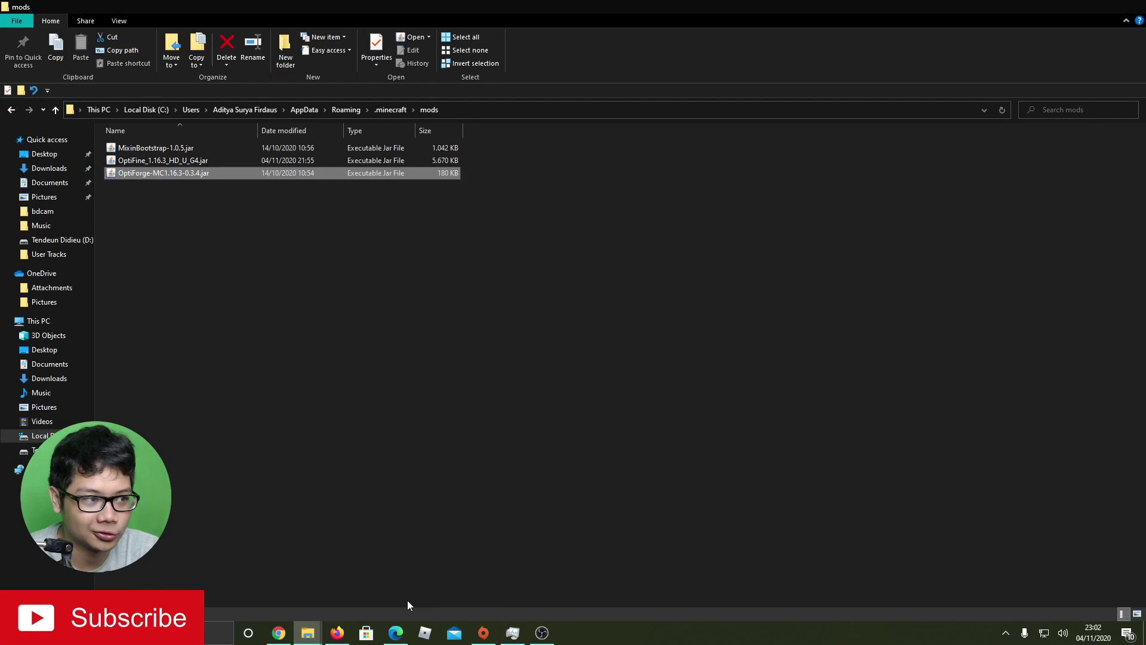
left_click(170, 160, "ctrl")
left_click(163, 148)
left_click(170, 171)
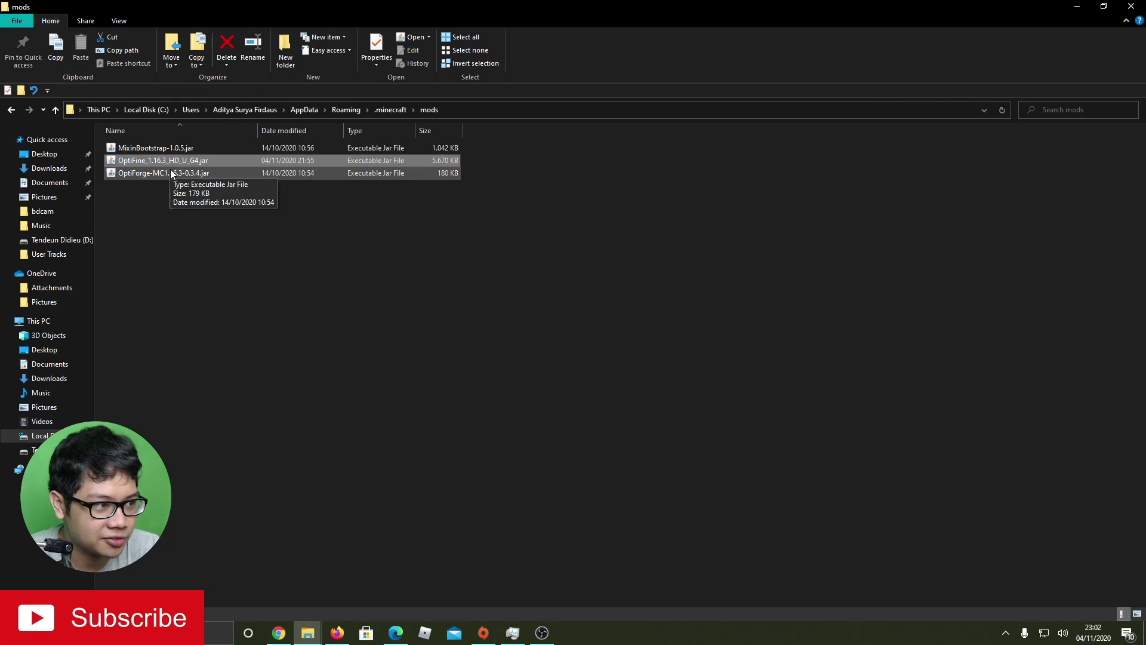
left_click_drag(313, 310, 328, 227)
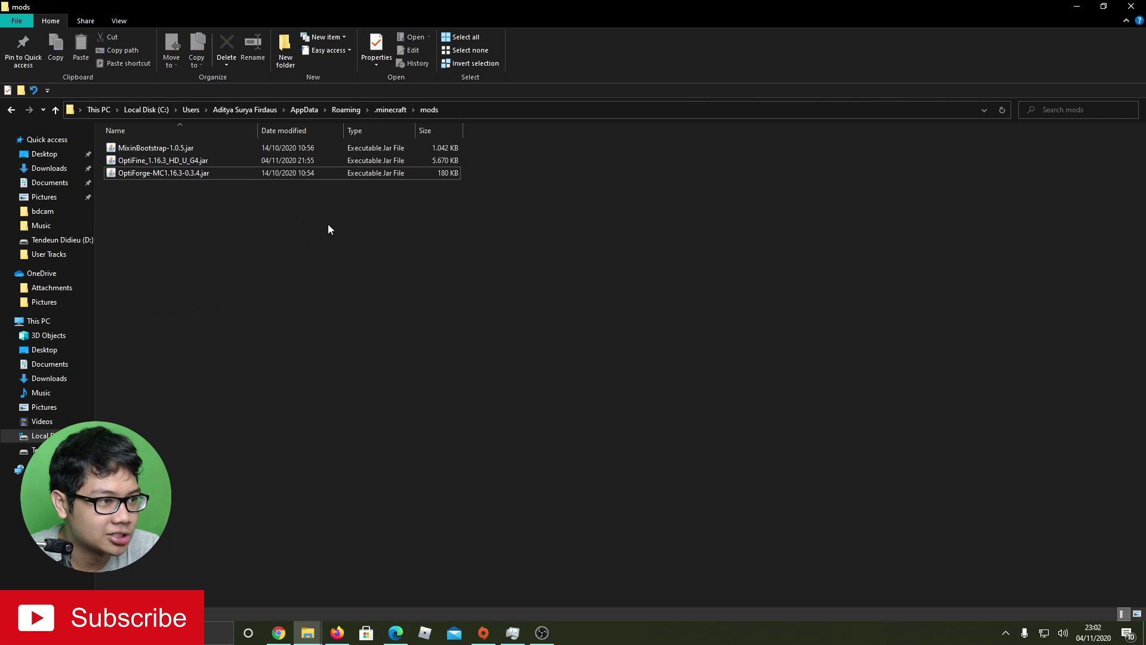
left_click(385, 111)
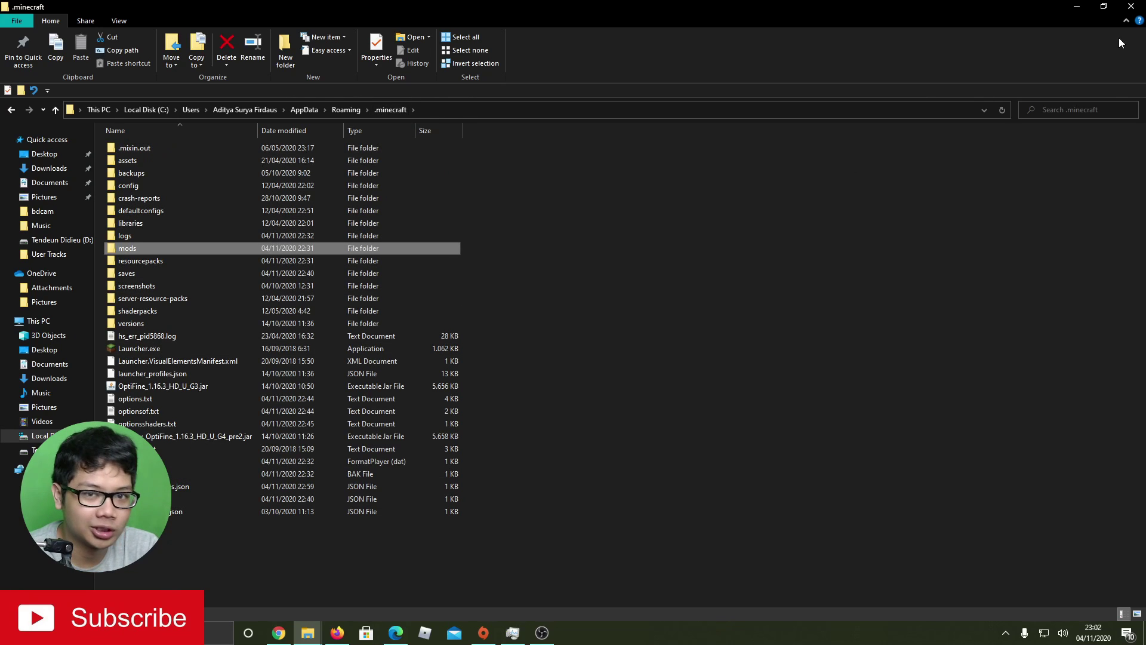
- Close the .minecraft folder window and minimize the open browser windows to show the desktop
left_click(1132, 8)
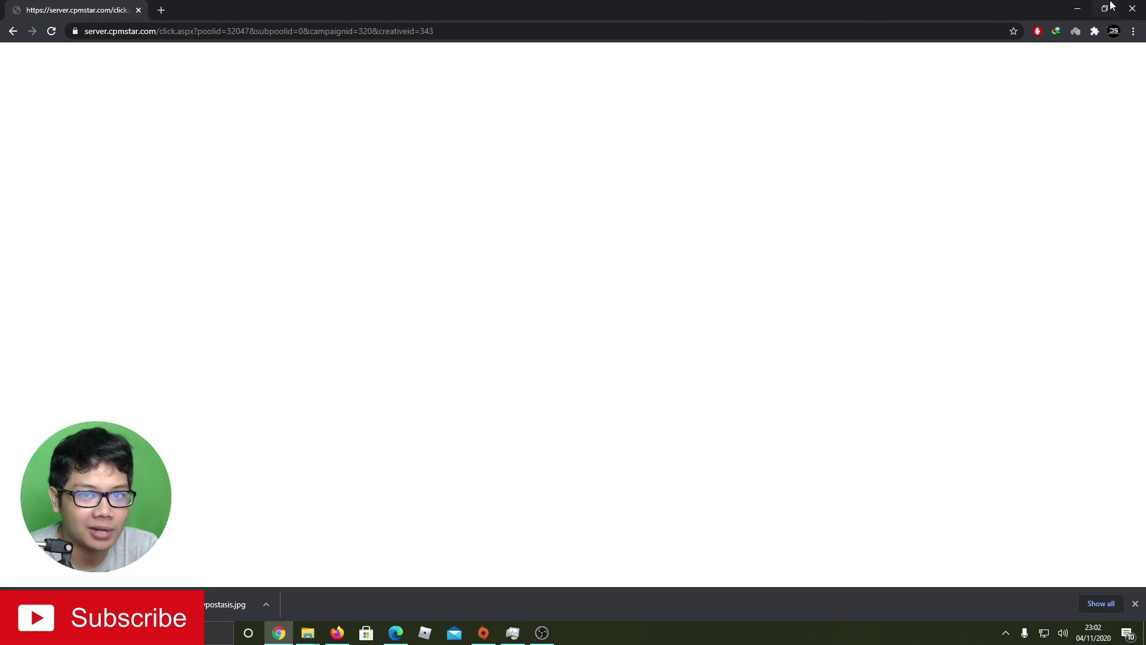
left_click(1077, 8)
left_click(1077, 8)
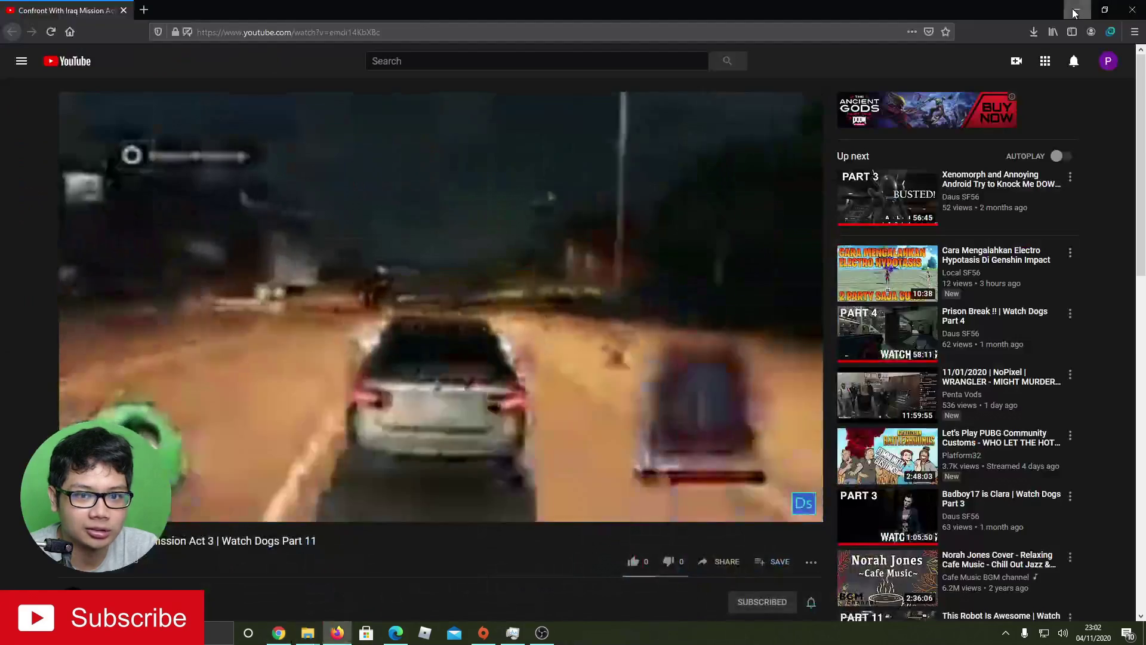
left_click(1077, 9)
left_click(218, 635)
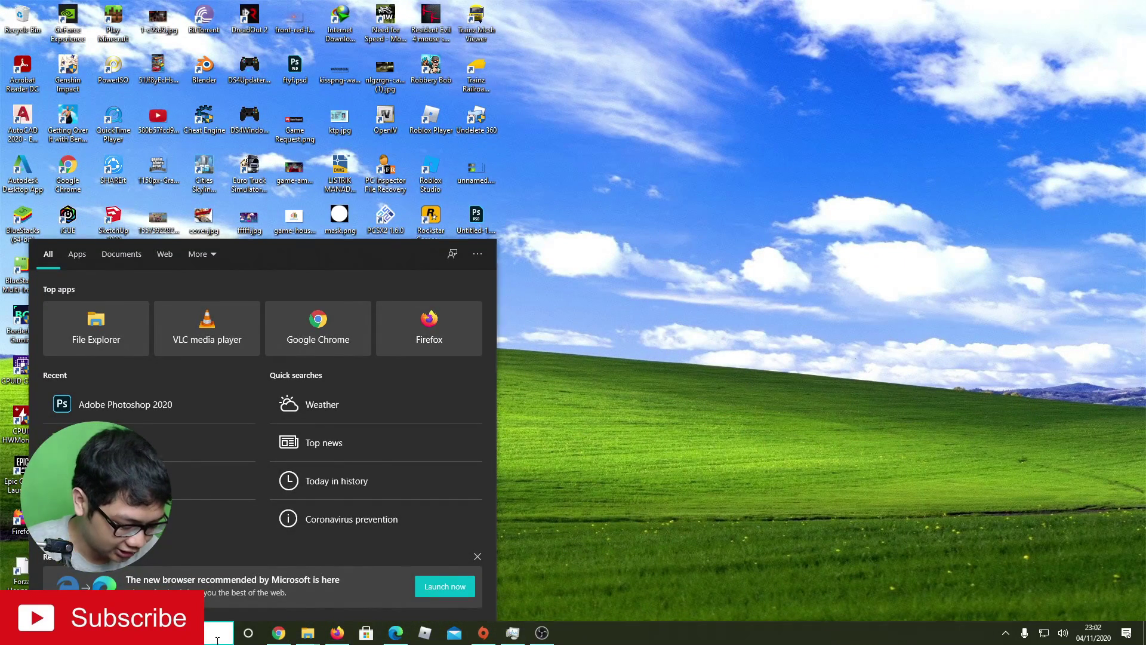
type("%a")
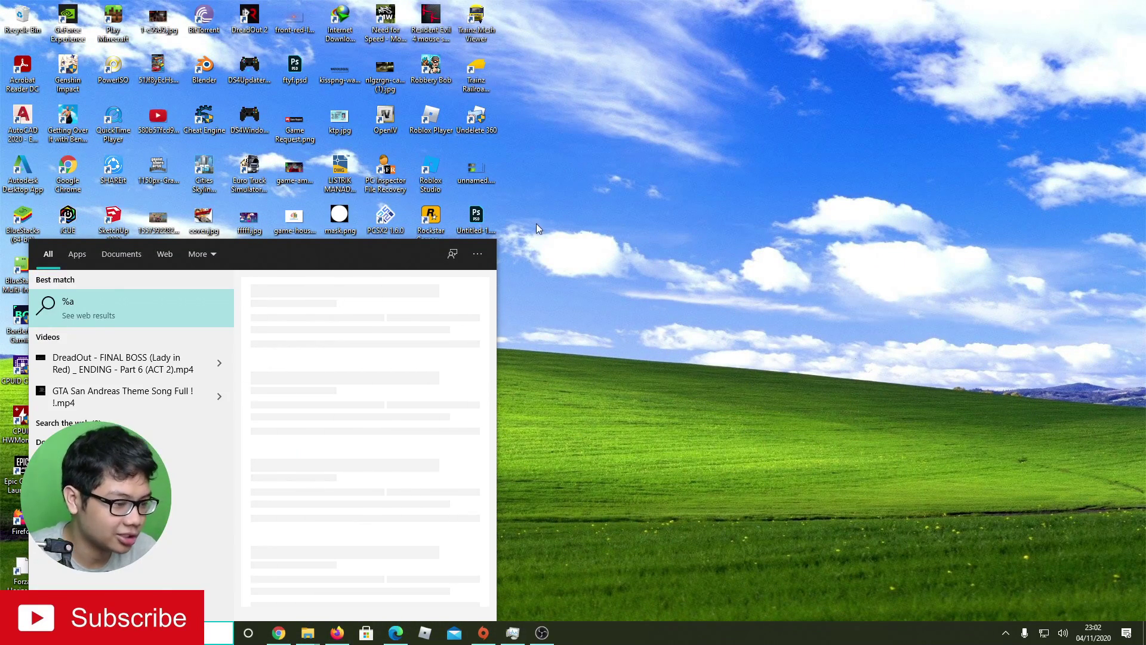
key("Escape")
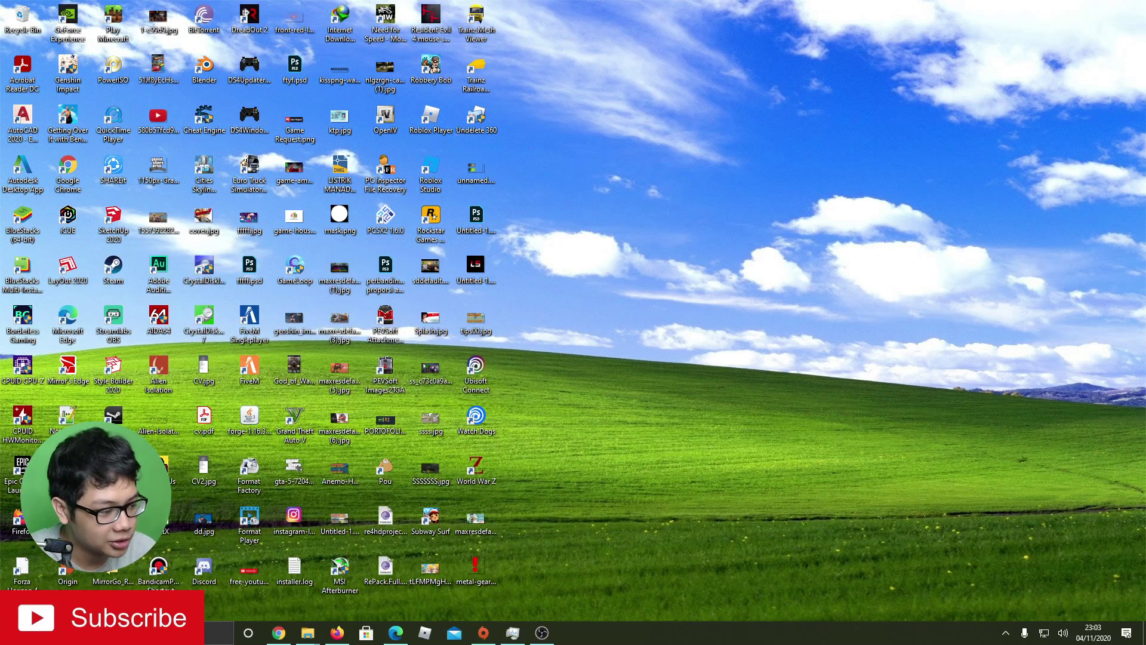
key("super")
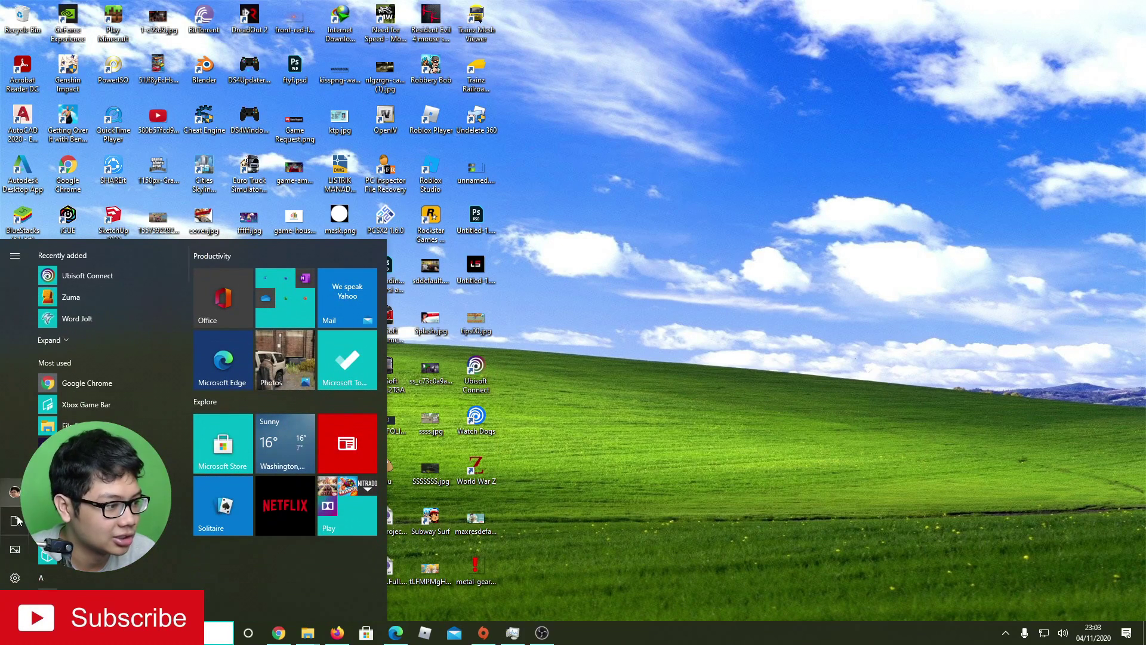
mouse_move(18, 573)
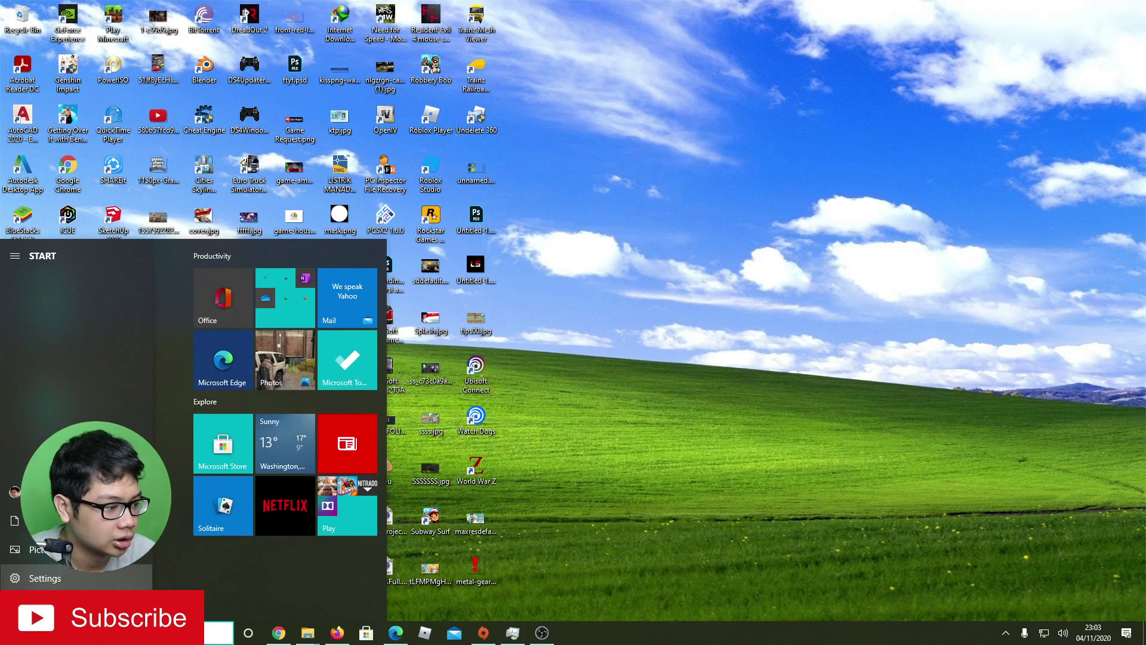
left_click(723, 525)
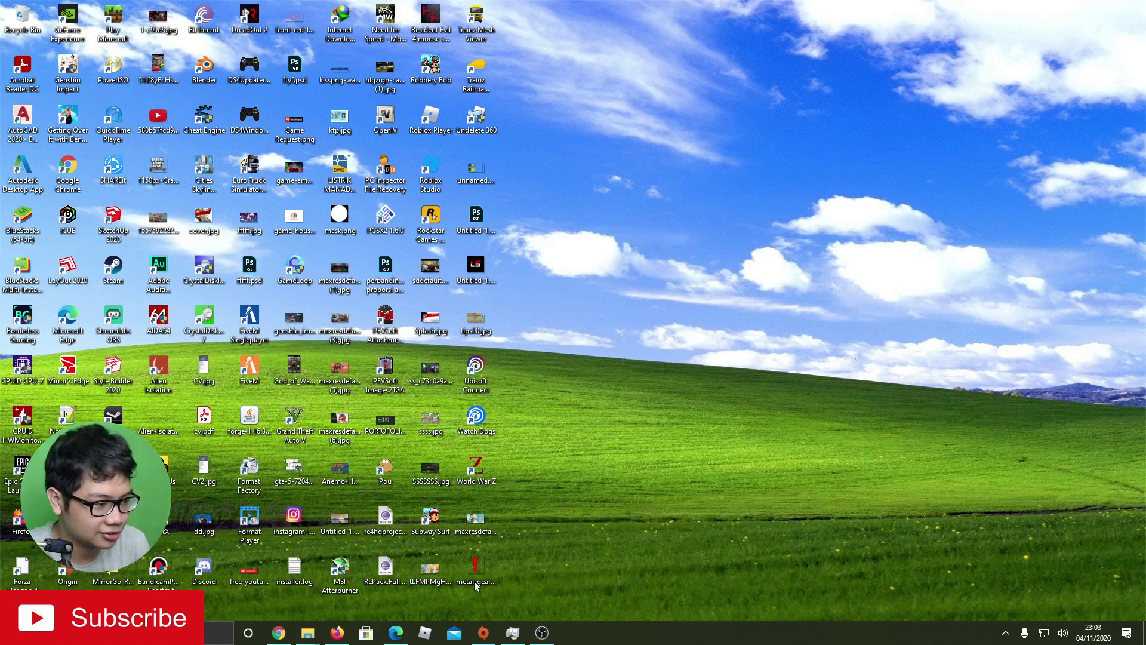
- Search Windows for %appdata%, open the Roaming folder and close its window again
left_click(149, 632)
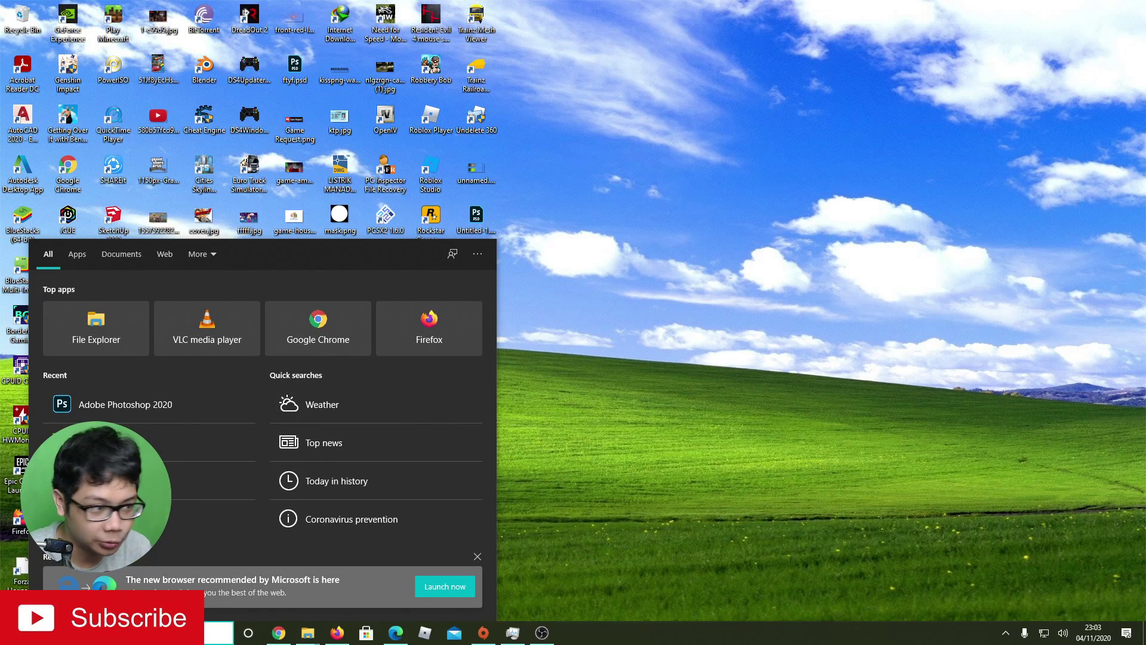
type("%")
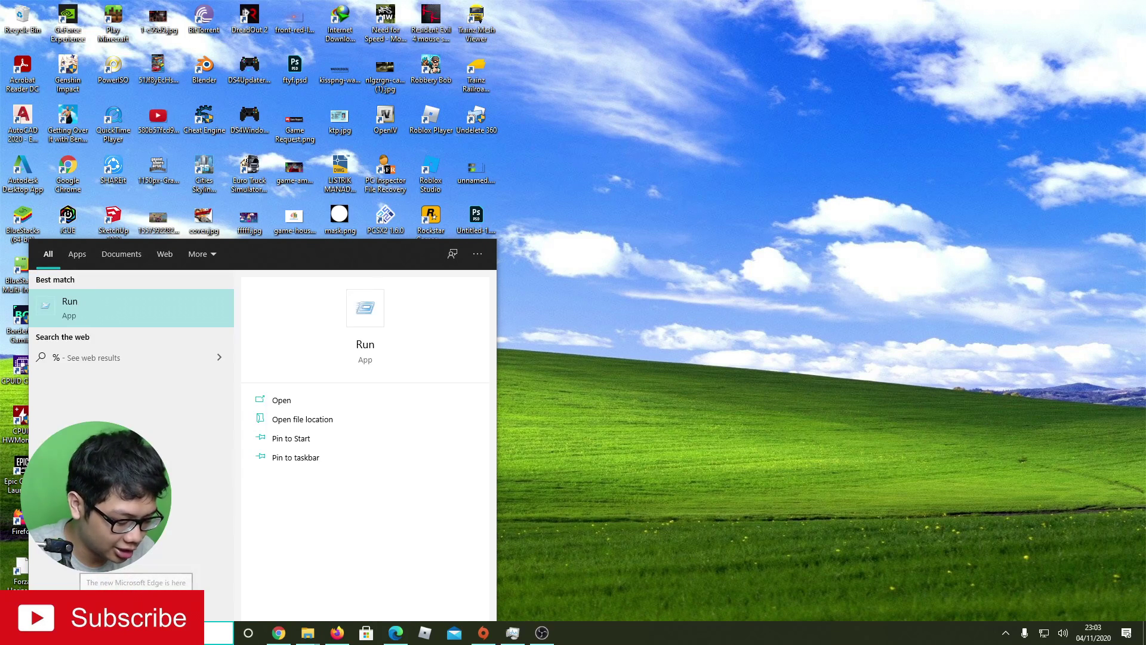
type("appdata")
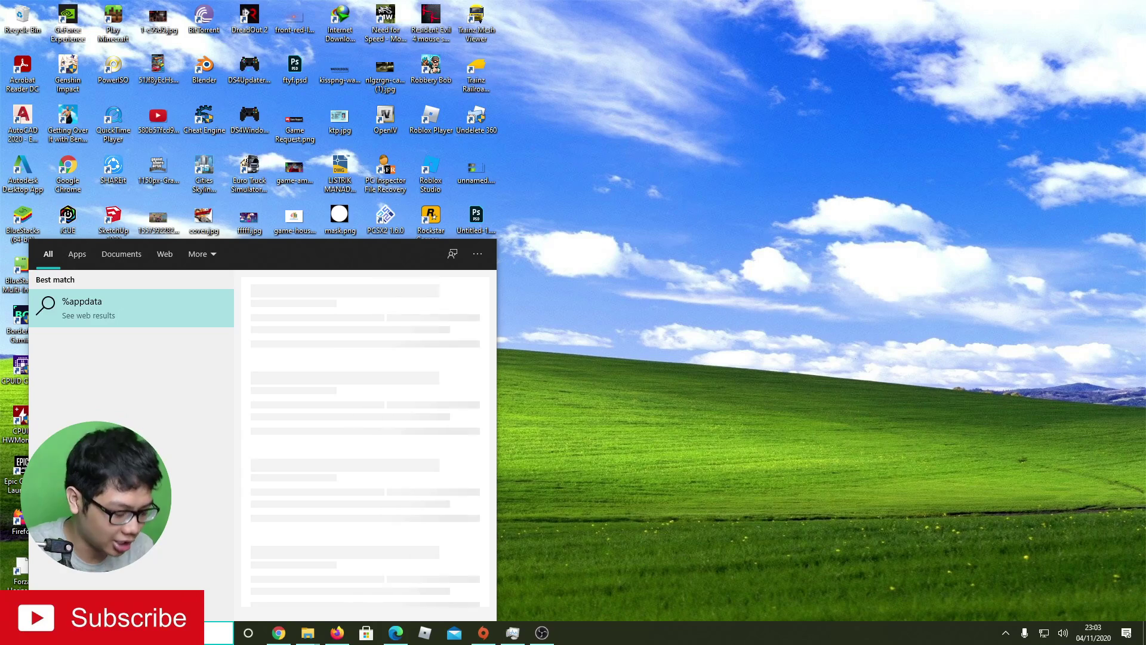
type("%")
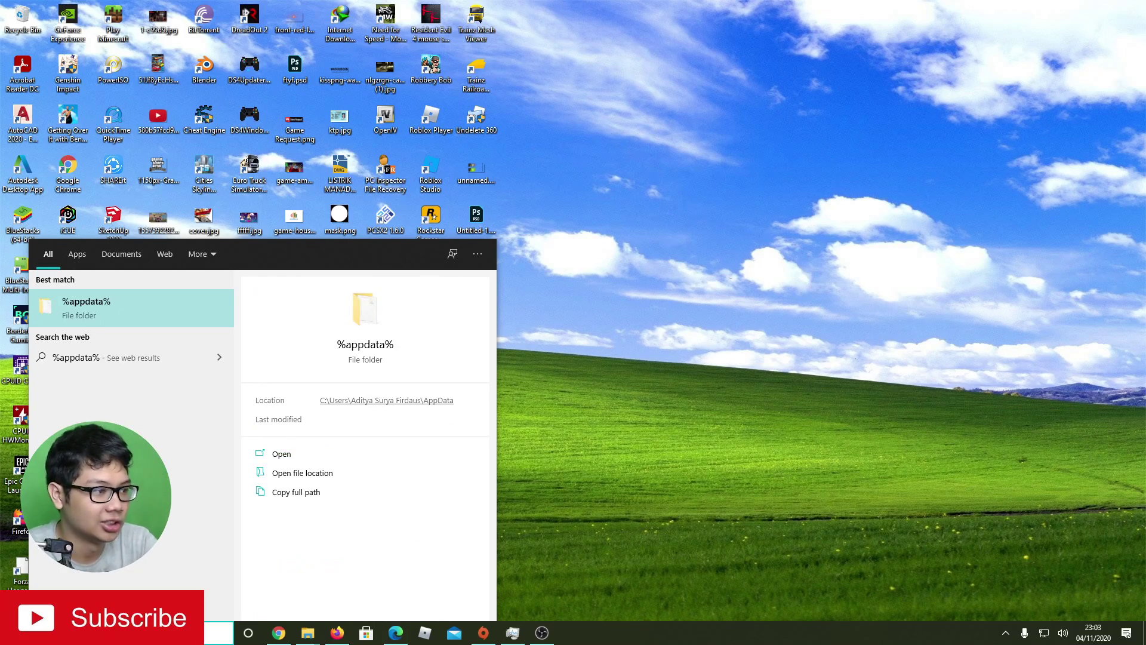
key("Return")
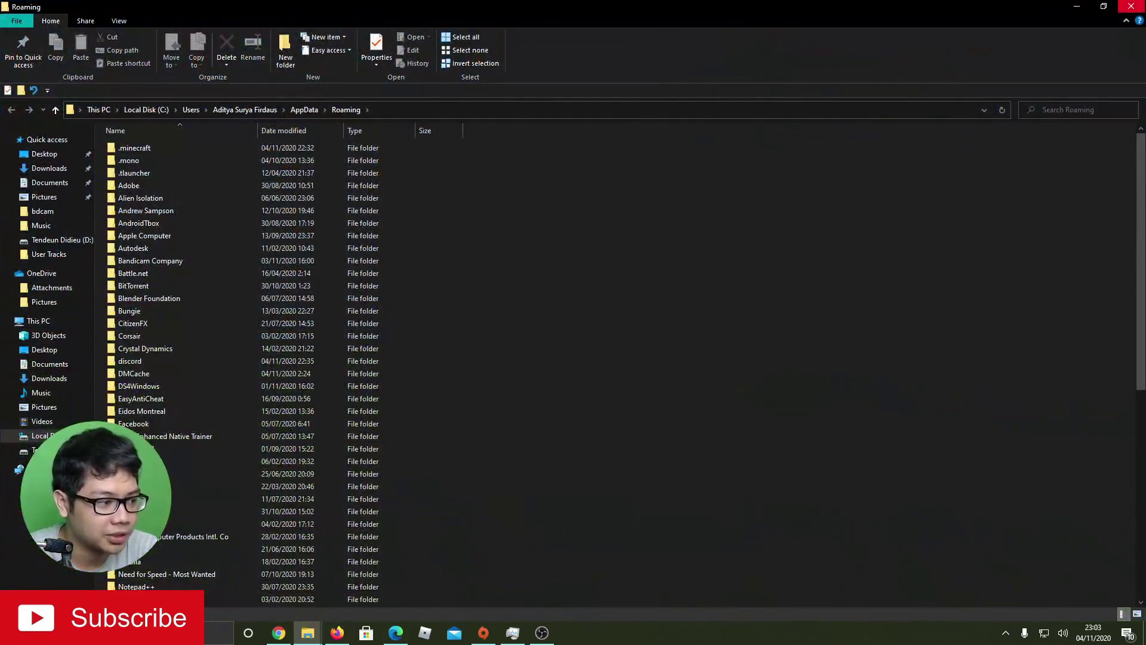
left_click(1131, 6)
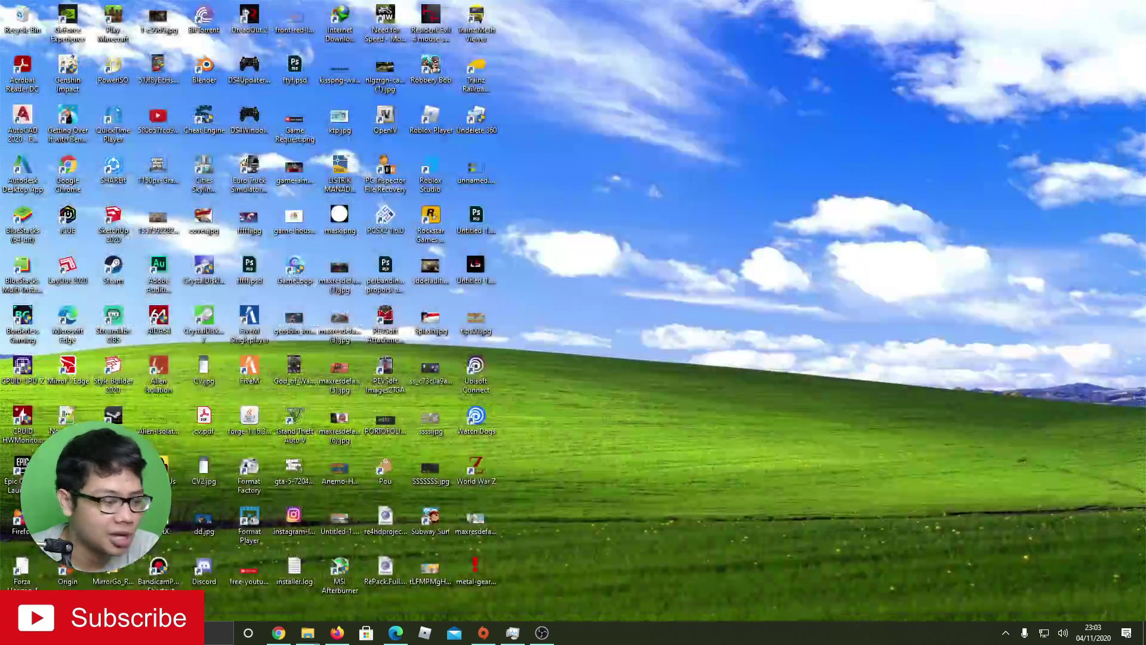
key("super")
mouse_move(14, 491)
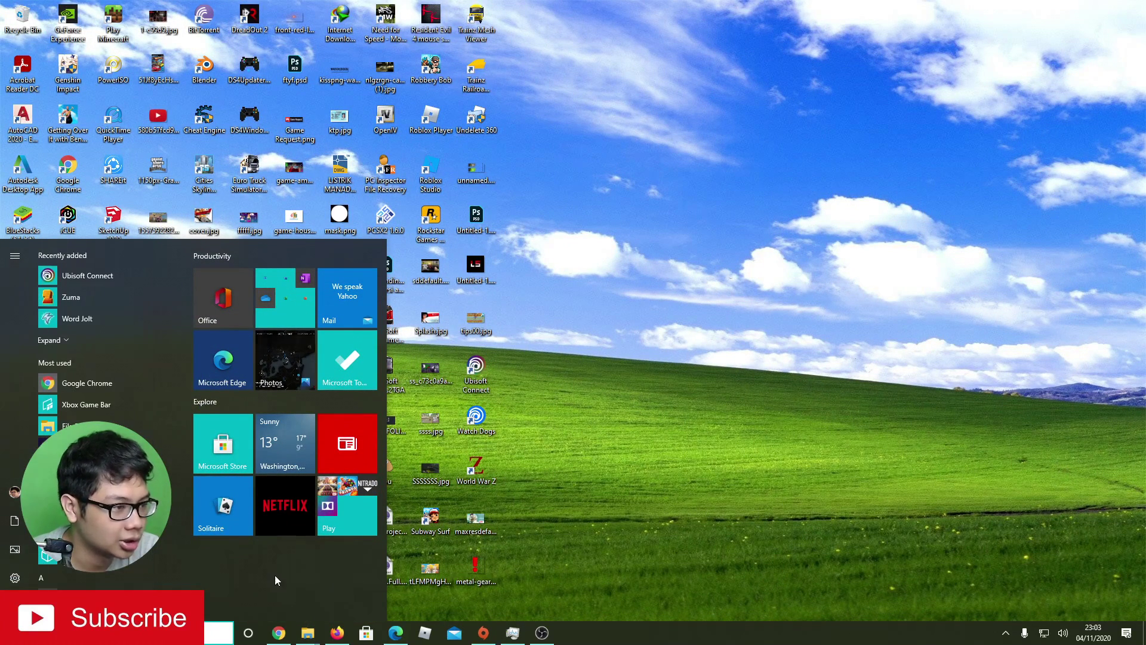
scroll(130, 406, "down", 6)
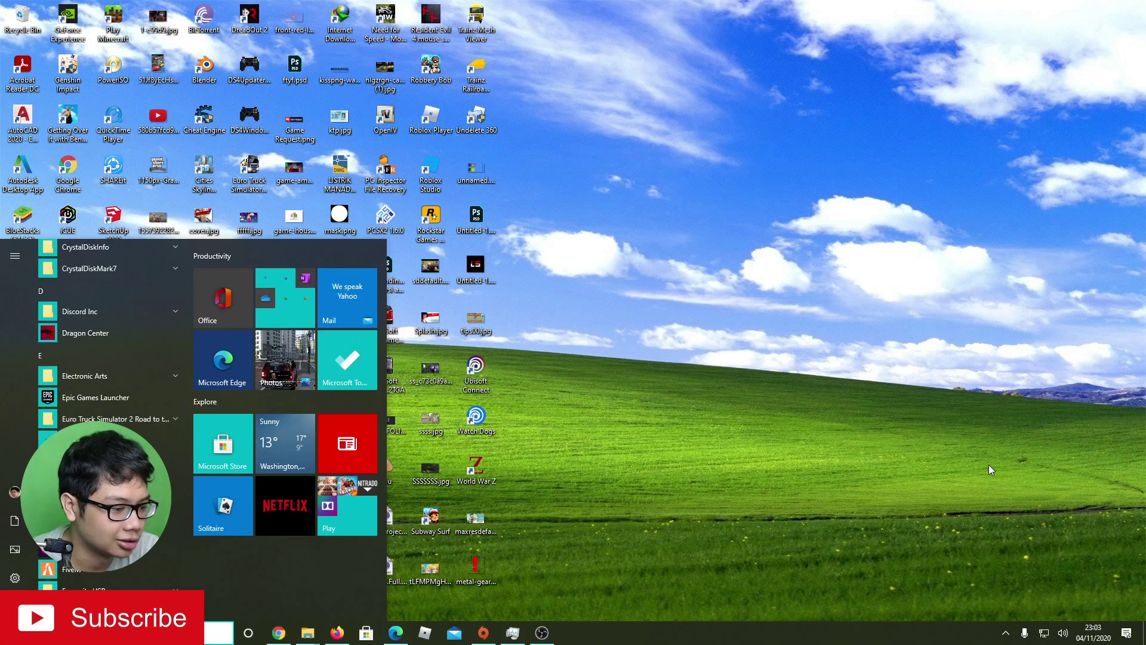
left_click(936, 474)
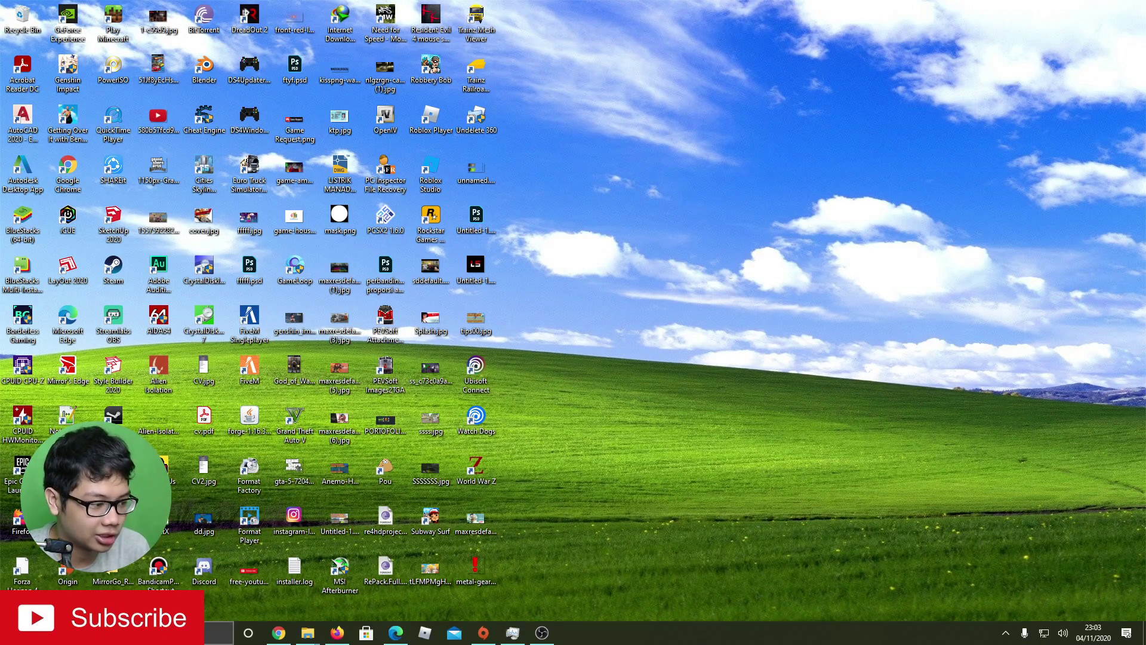
left_click(218, 632)
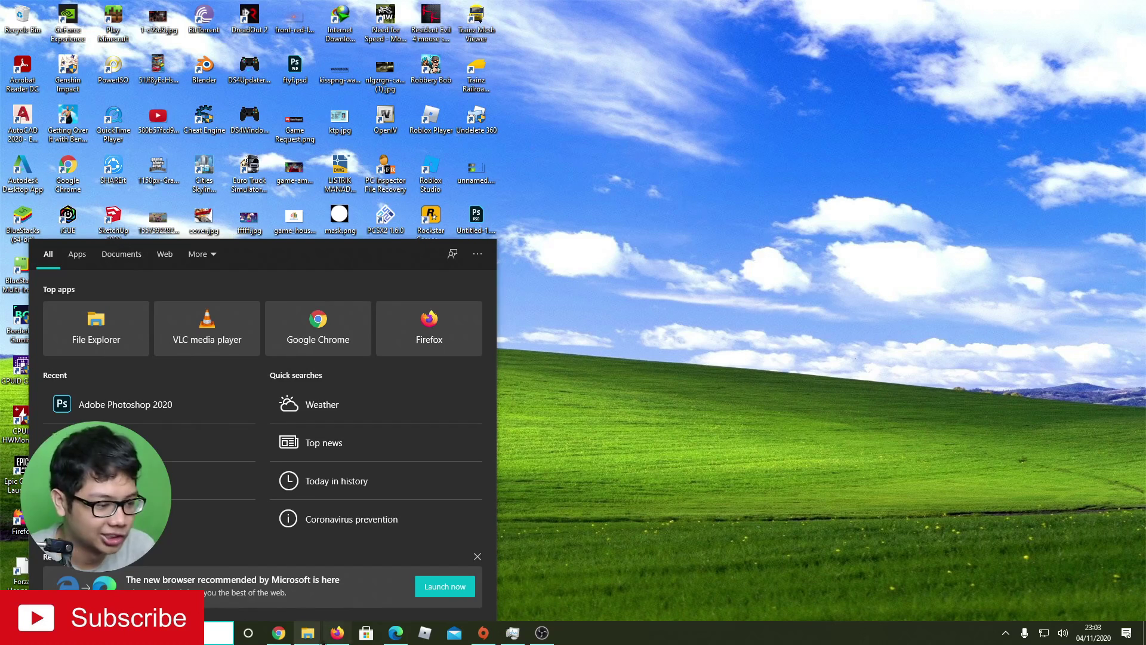
left_click(308, 632)
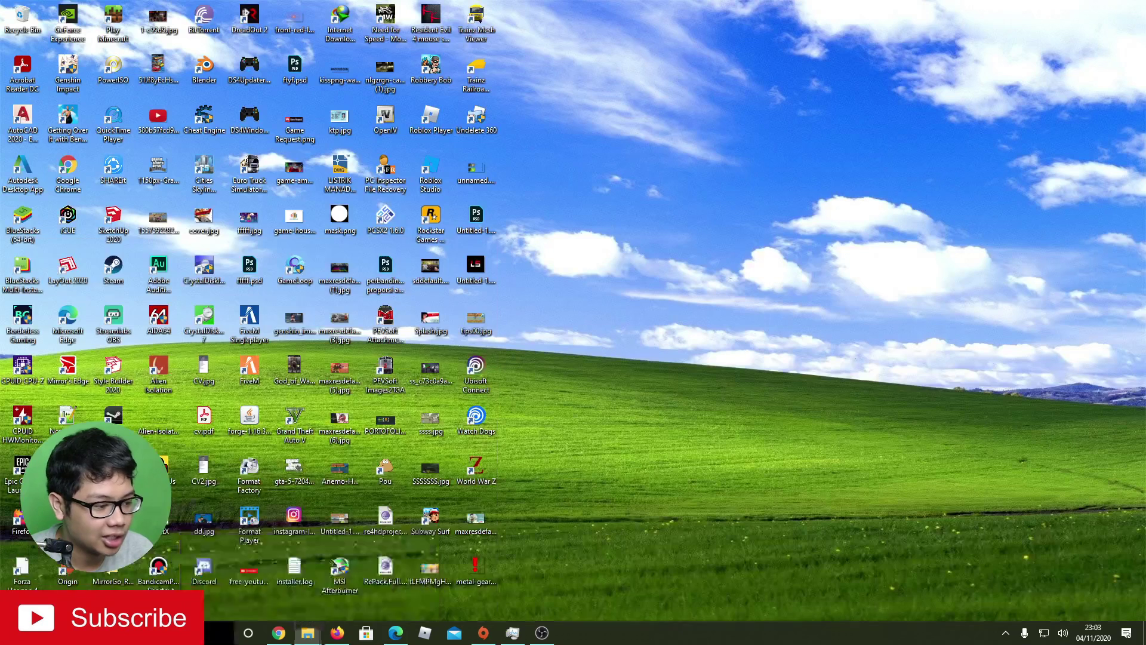
- Search Windows for %appdata% and open the matching Roaming folder
left_click(219, 632)
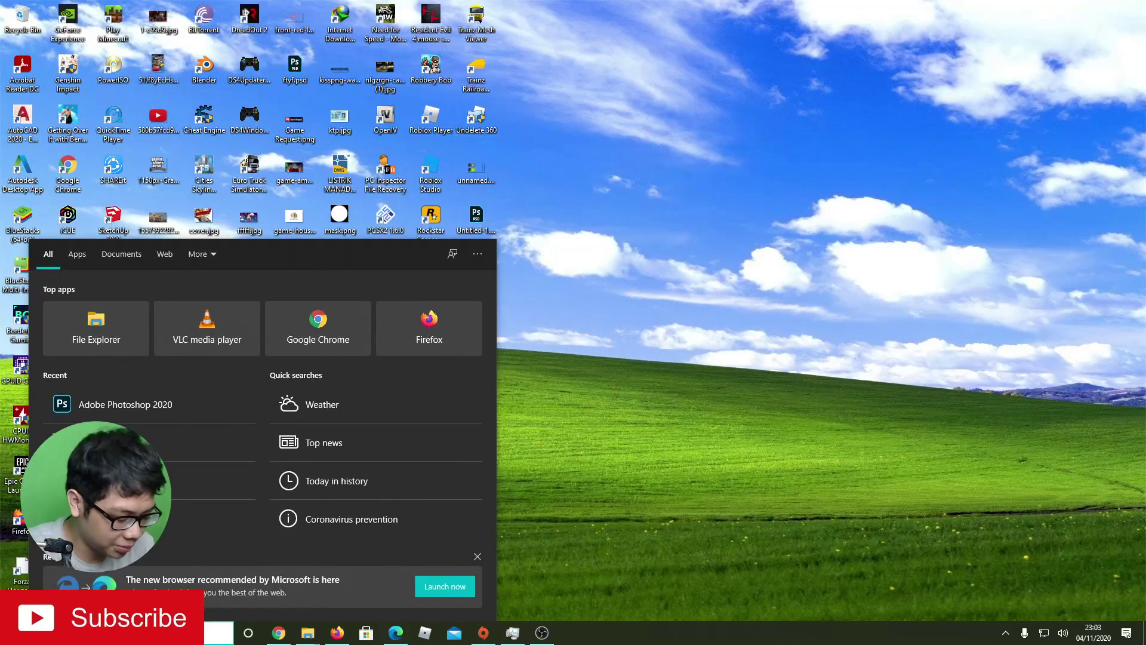
type("%apdata%")
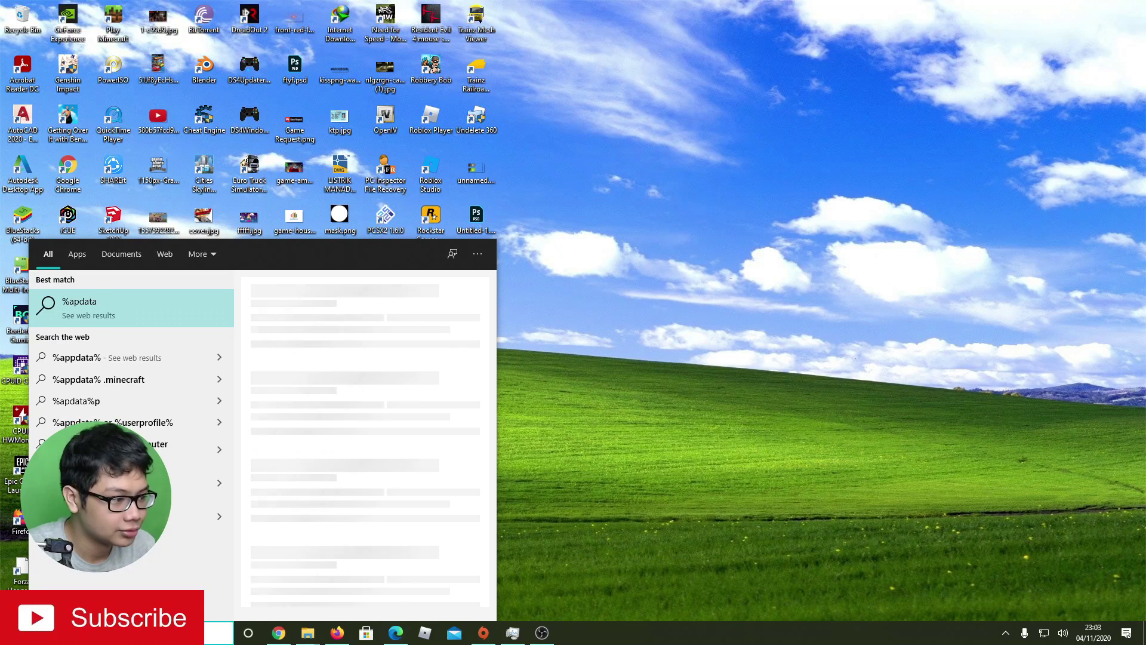
key("BackSpace")
key("BackSpace")
key("BackSpace")
key("BackSpace")
key("BackSpace")
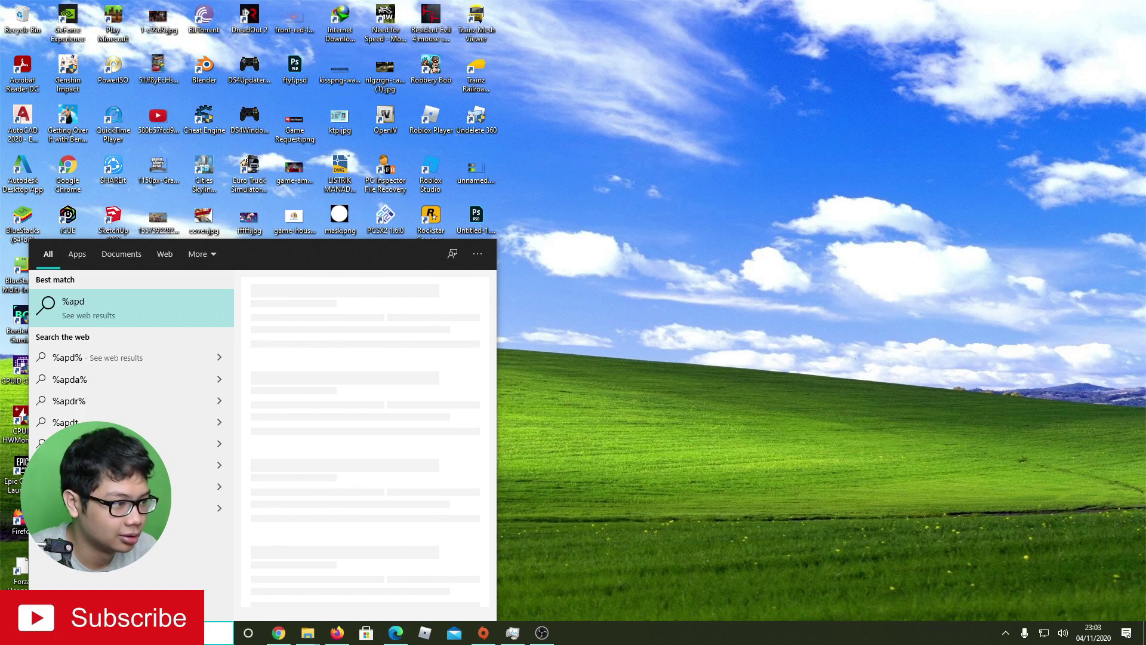
type("pdata%")
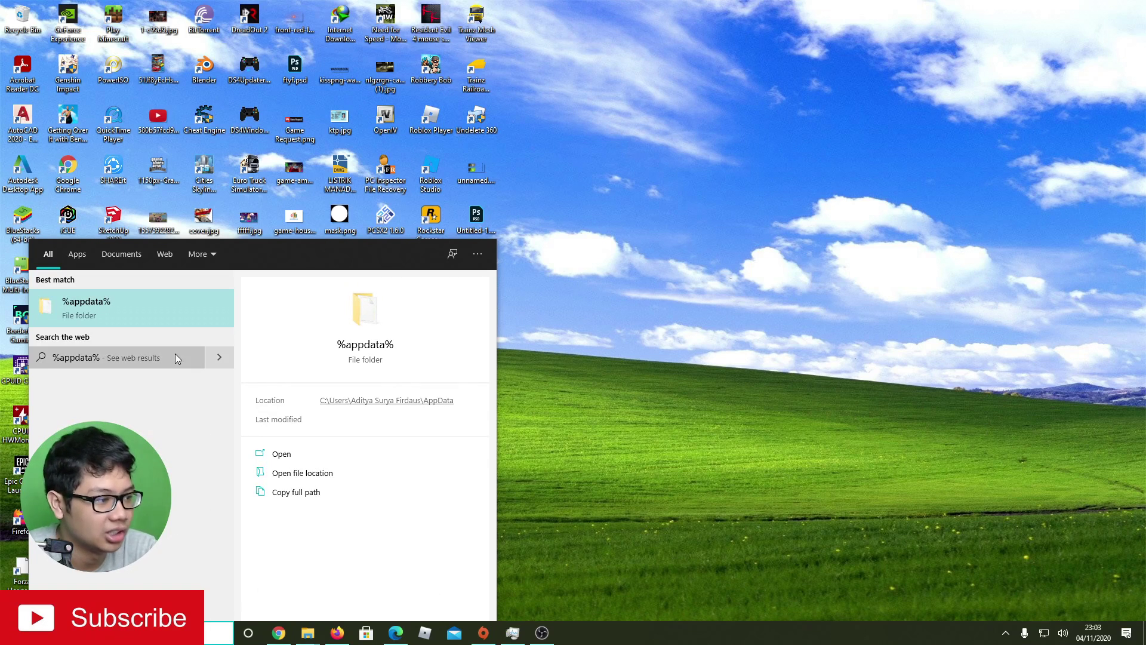
left_click(176, 320)
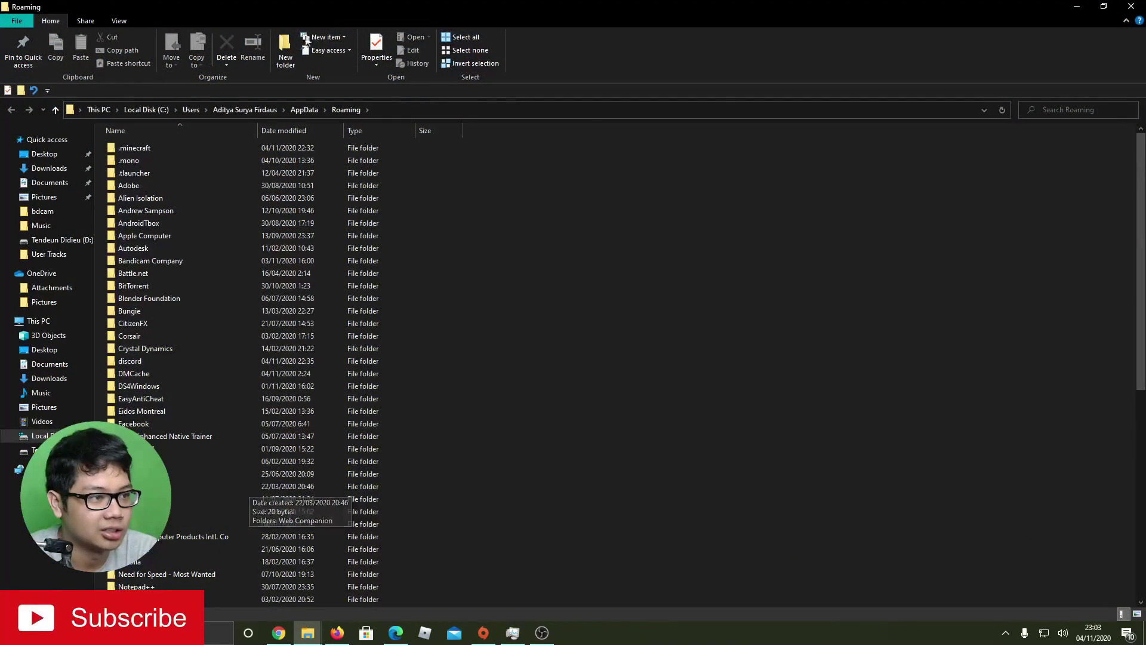
- Go to Local Disk (C:) and open the account's personal folder inside Users
left_click(156, 109)
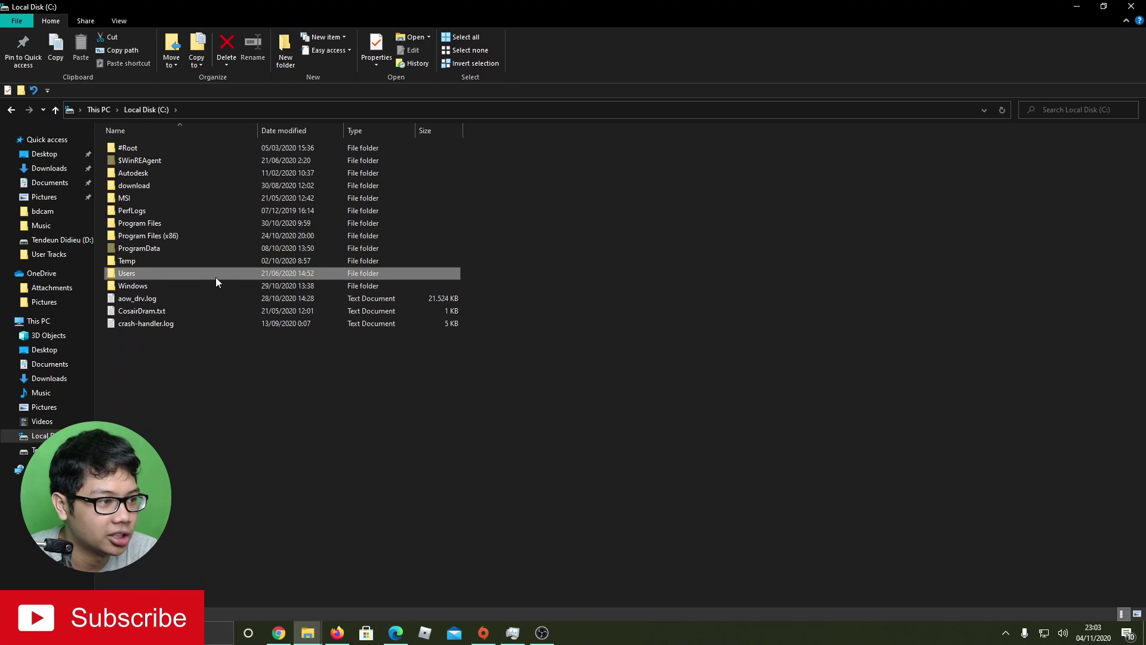
double_click(216, 277)
double_click(173, 149)
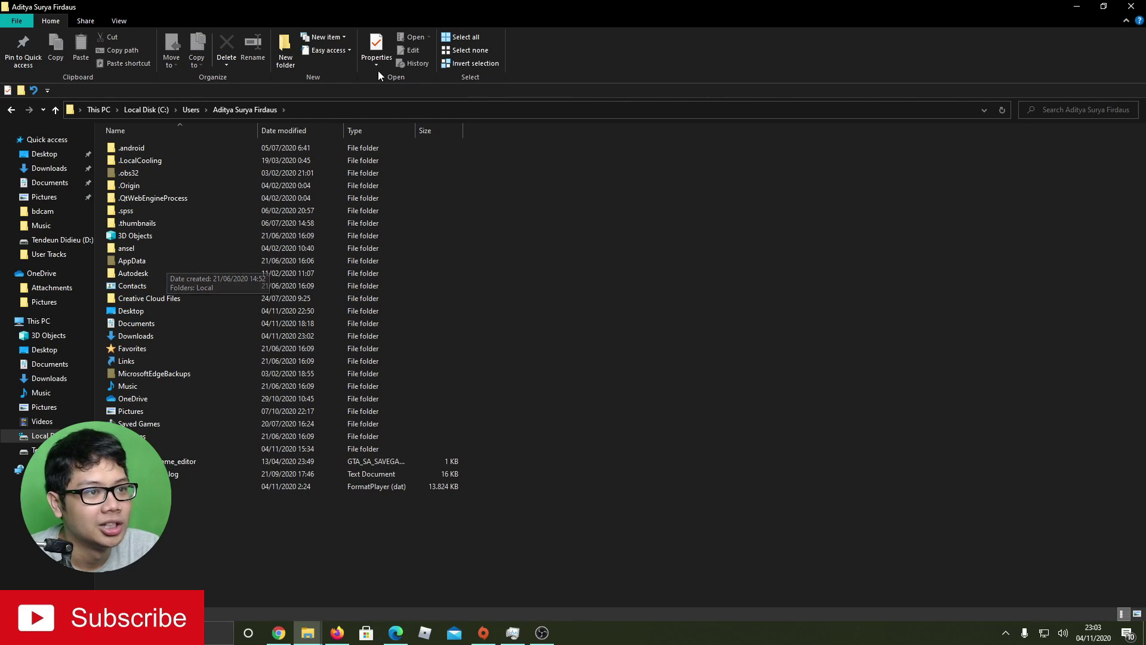
- Go back to the Users folder and reopen the account's personal folder
left_click(13, 22)
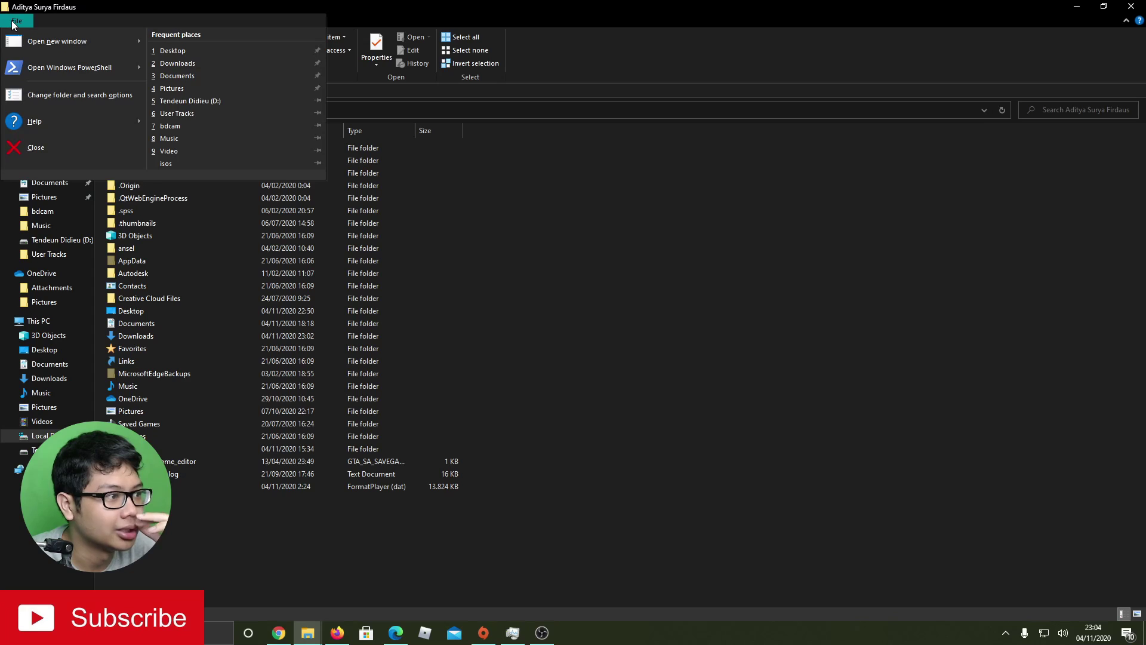
left_click(289, 27)
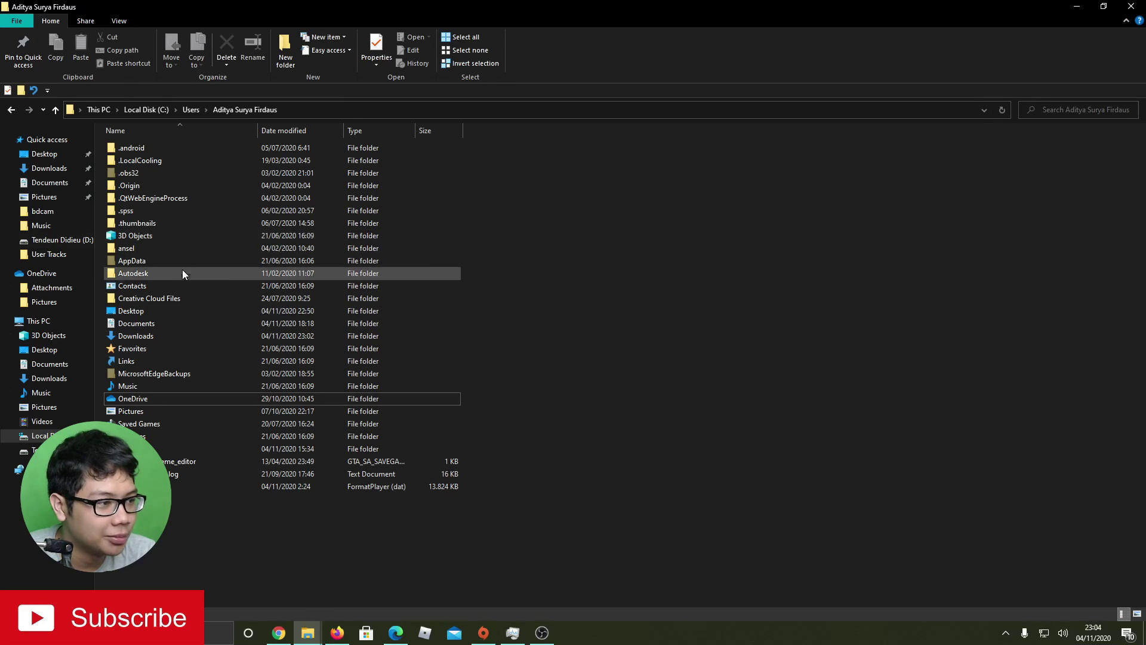
left_click(190, 109)
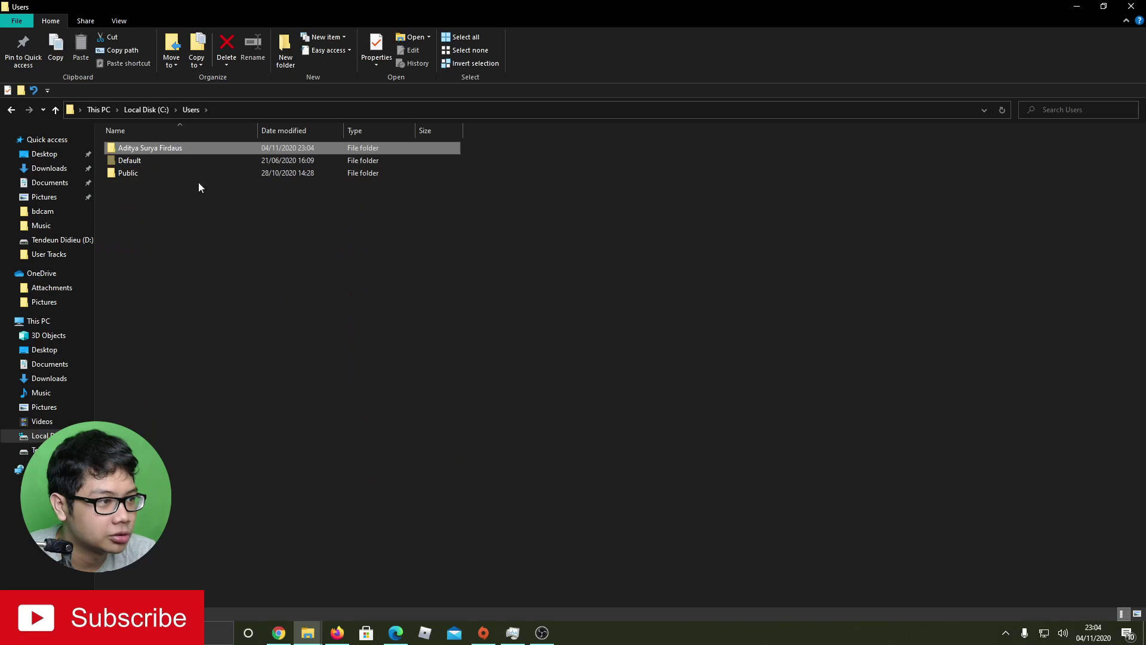
double_click(191, 149)
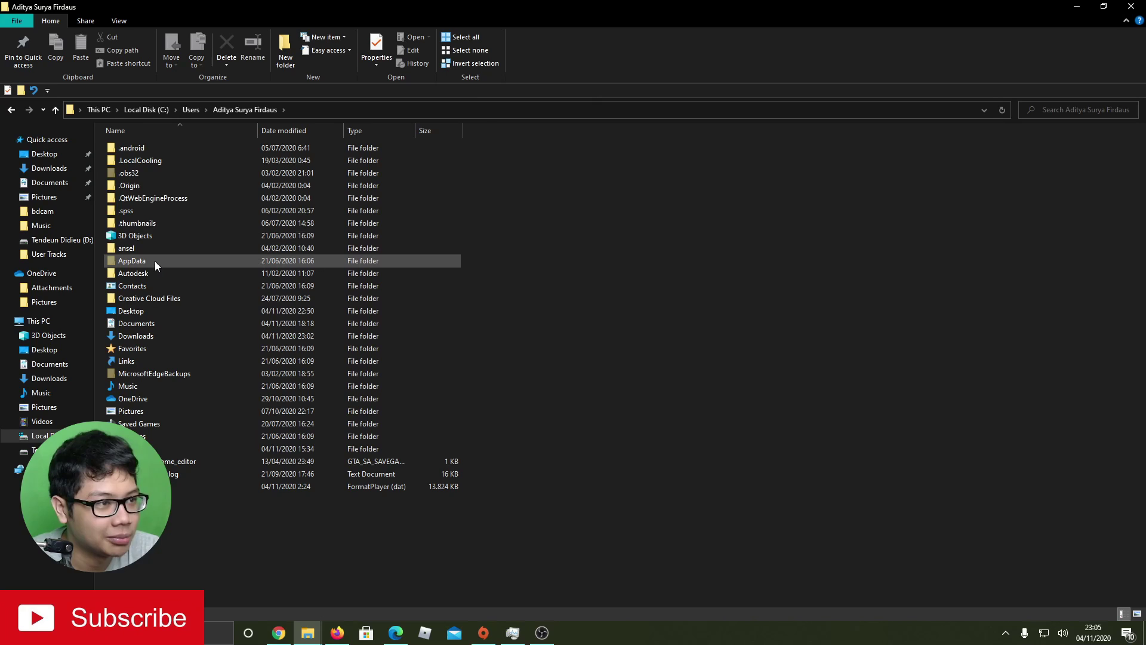
- Check that the display of hidden items is enabled and open the AppData folder
mouse_move(155, 261)
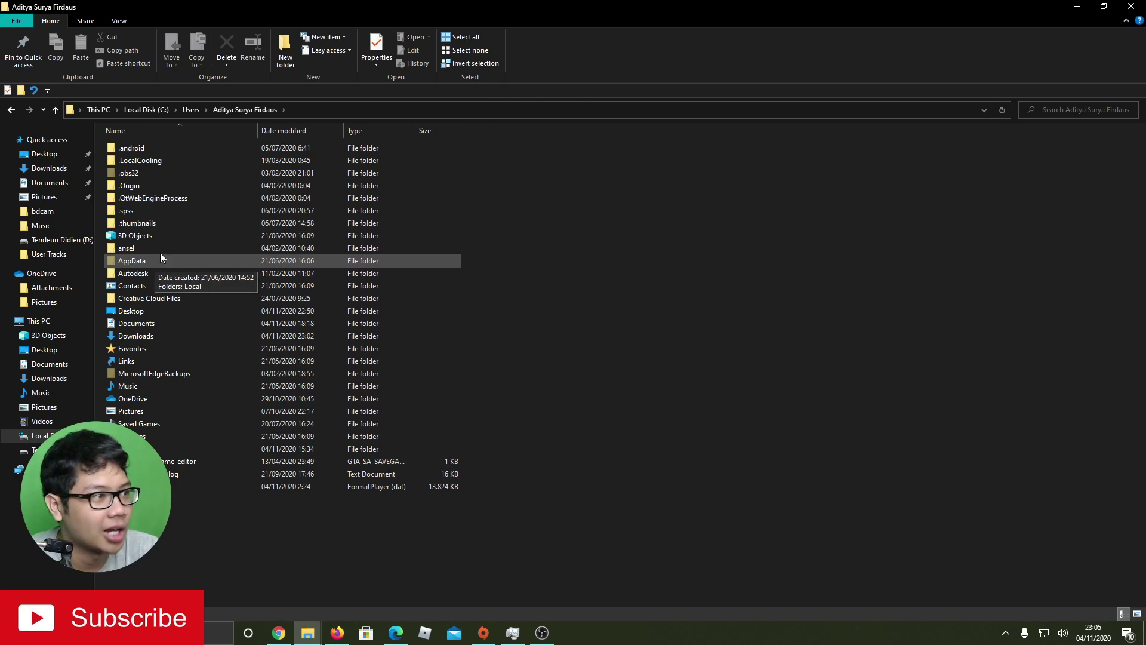
left_click(126, 21)
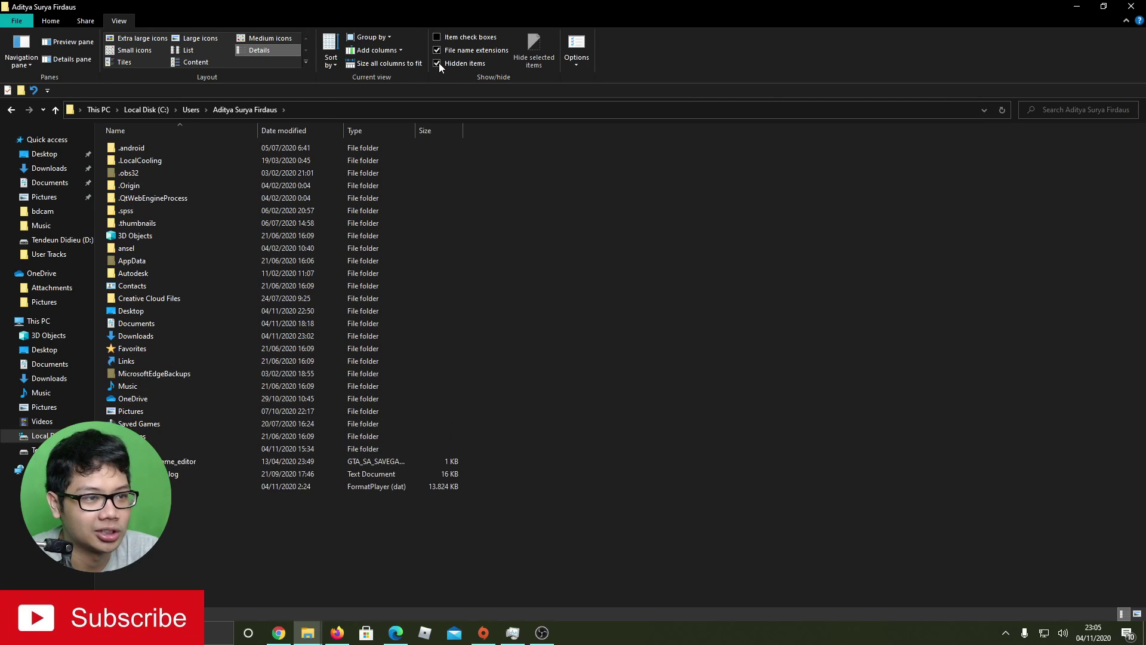
double_click(168, 260)
- Look through the subfolders of AppData, including the contents of Local, and return to AppData
double_click(223, 148)
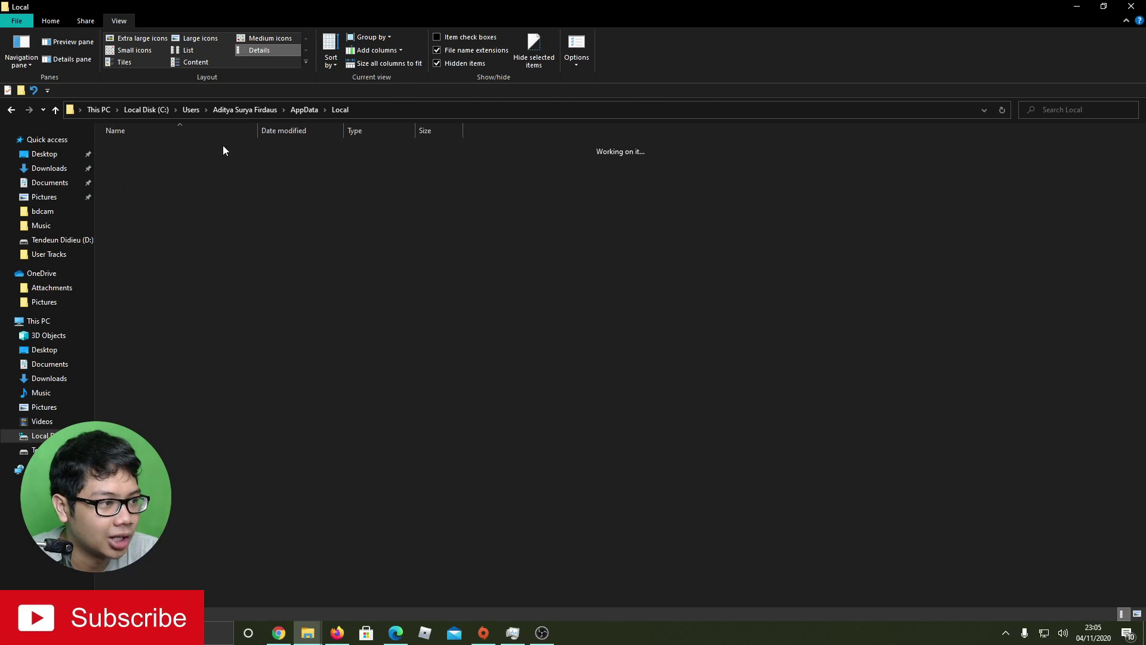
scroll(209, 210, "down", 4)
scroll(209, 211, "down", 4)
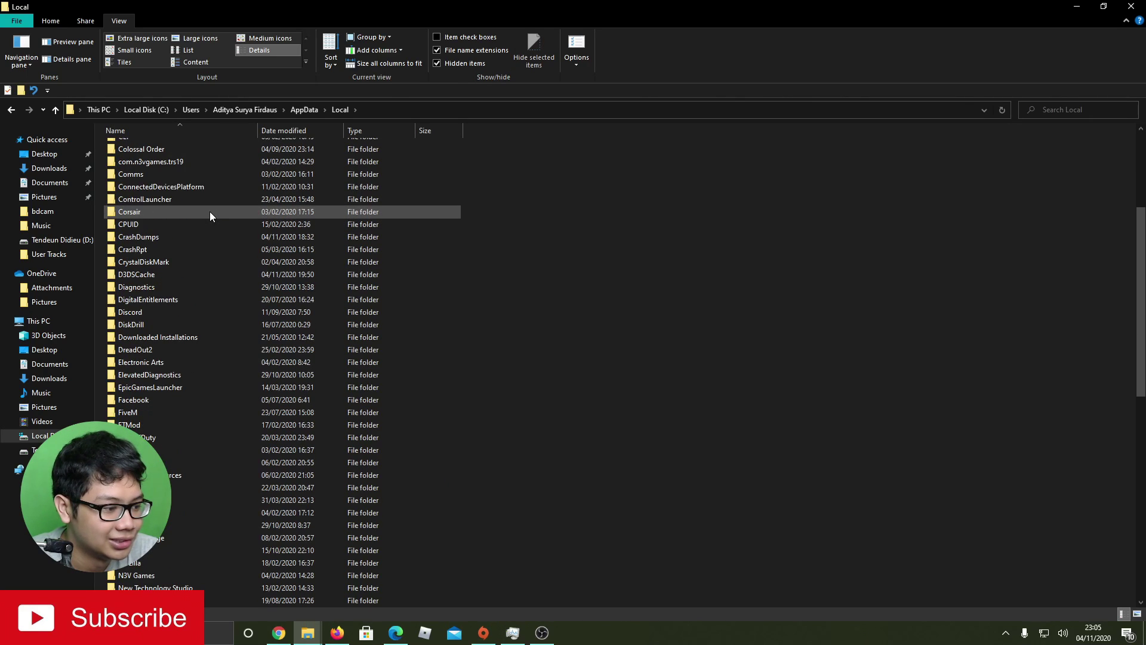
scroll(219, 275, "down", 10)
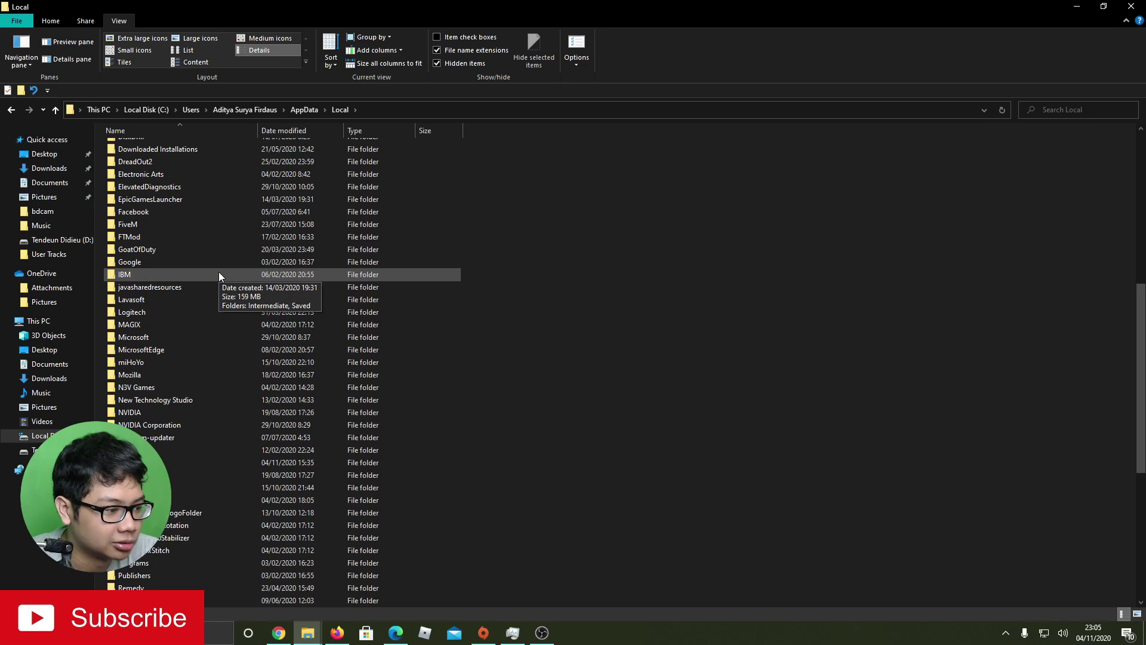
scroll(219, 274, "up", 8)
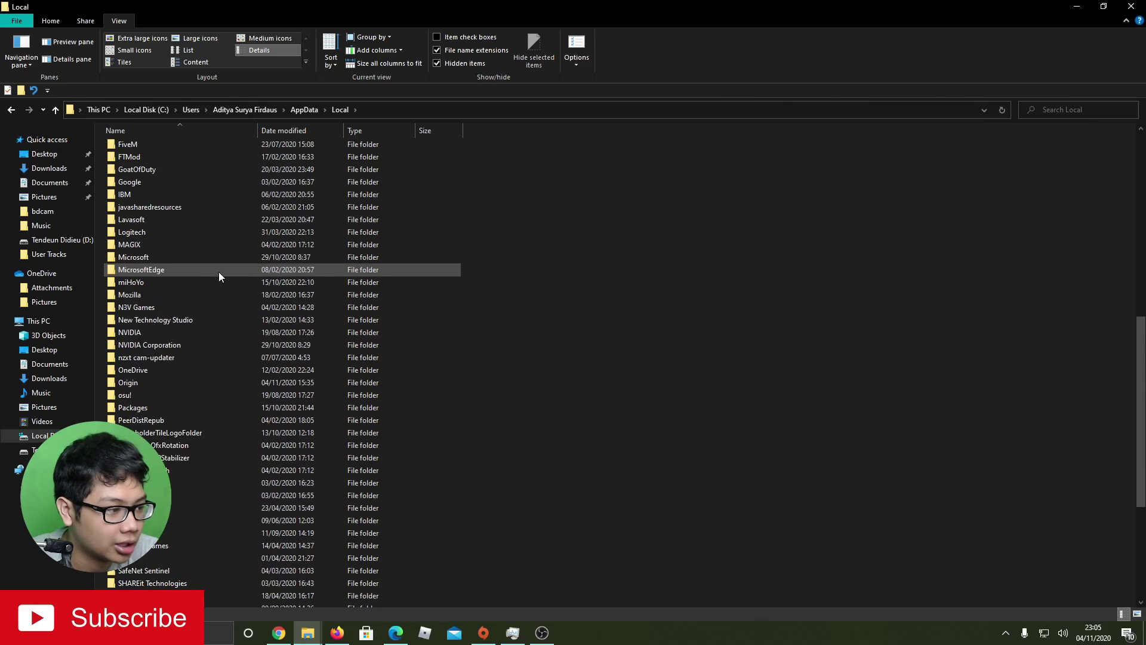
key("alt+Up")
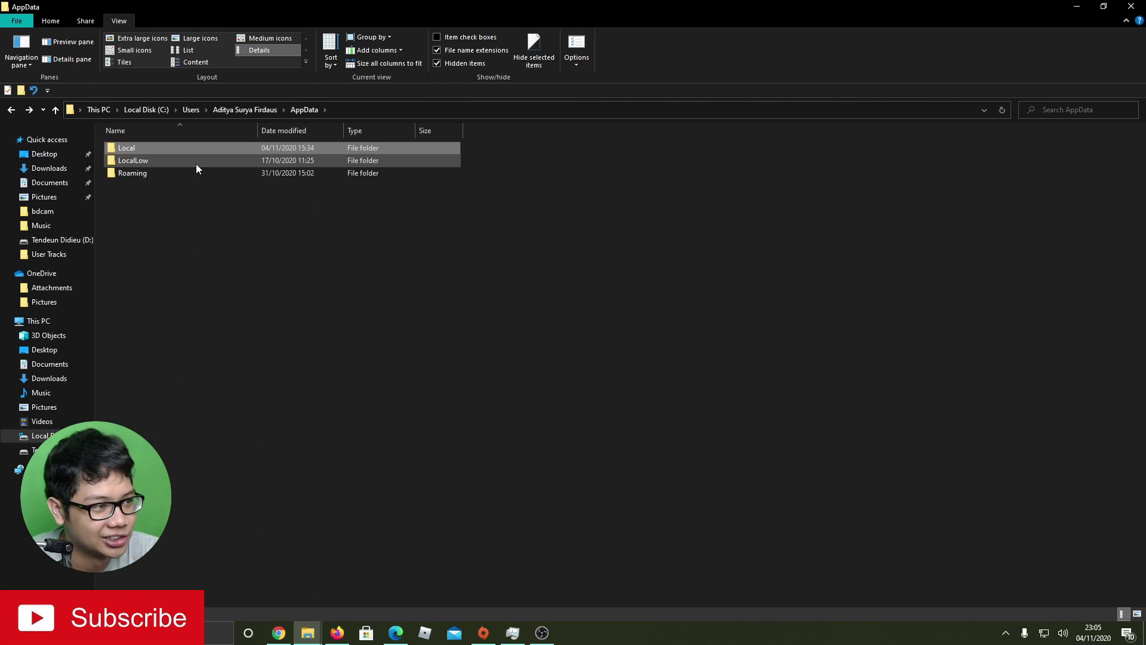
double_click(196, 162)
key("alt+Up")
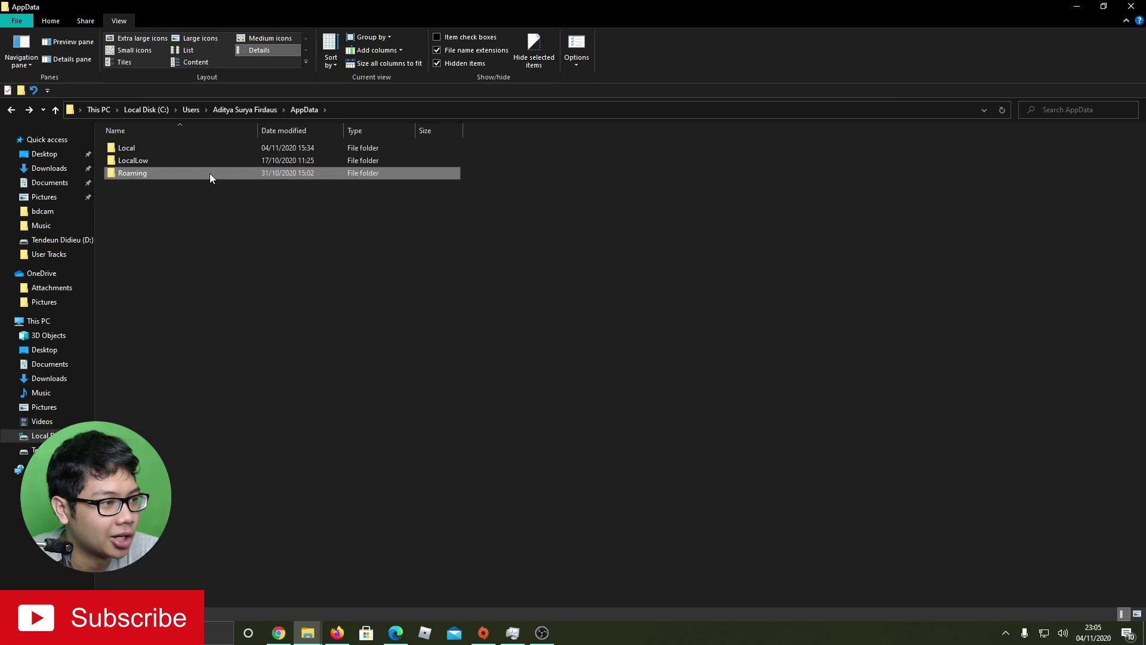
- Open the Roaming folder in AppData and go into its .minecraft folder
double_click(210, 173)
scroll(200, 274, "down", 1)
scroll(202, 255, "up", 1)
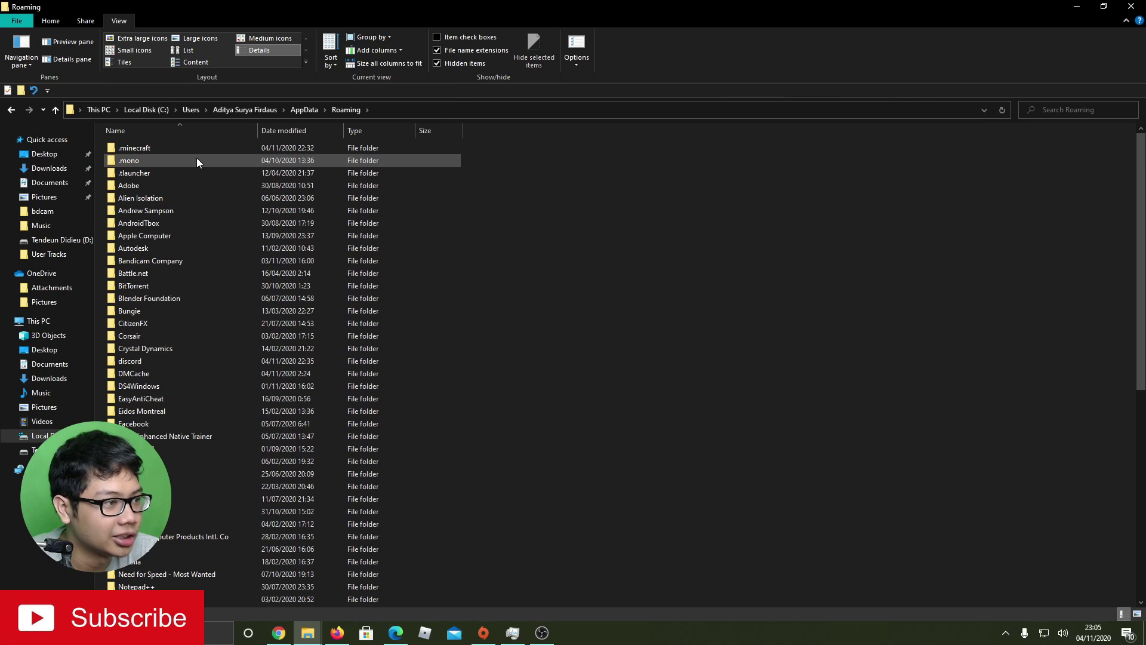
double_click(150, 148)
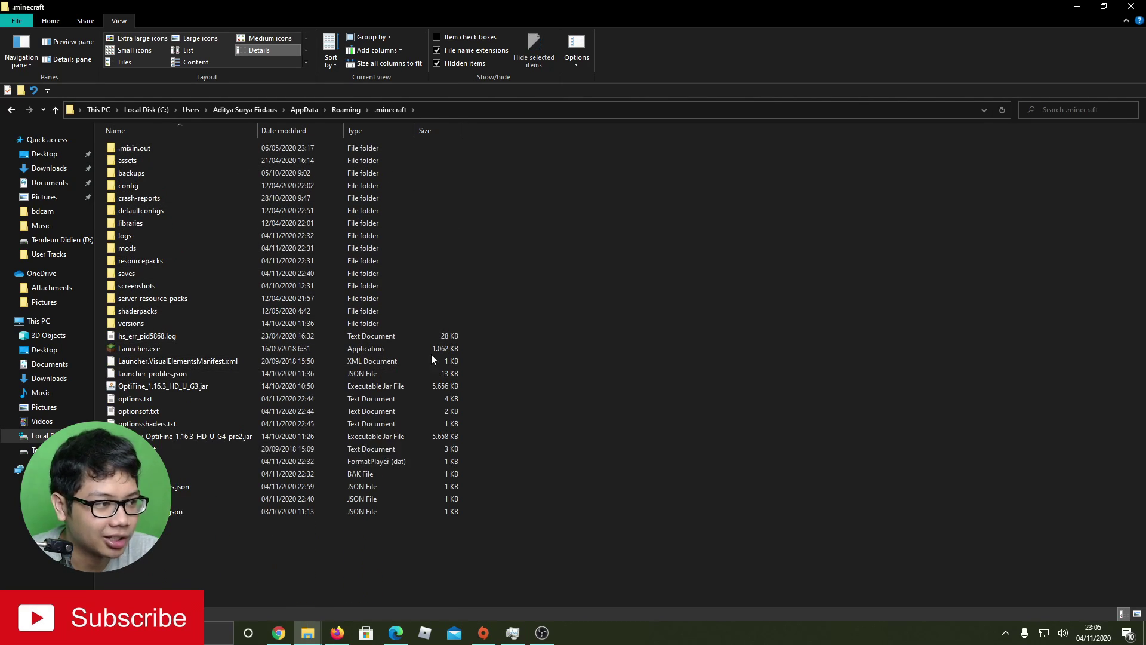
- Examine the OptiFine, MixinBootstrap and OptiForge jar files in the mods folder and return to .minecraft
double_click(227, 249)
key("alt+Left")
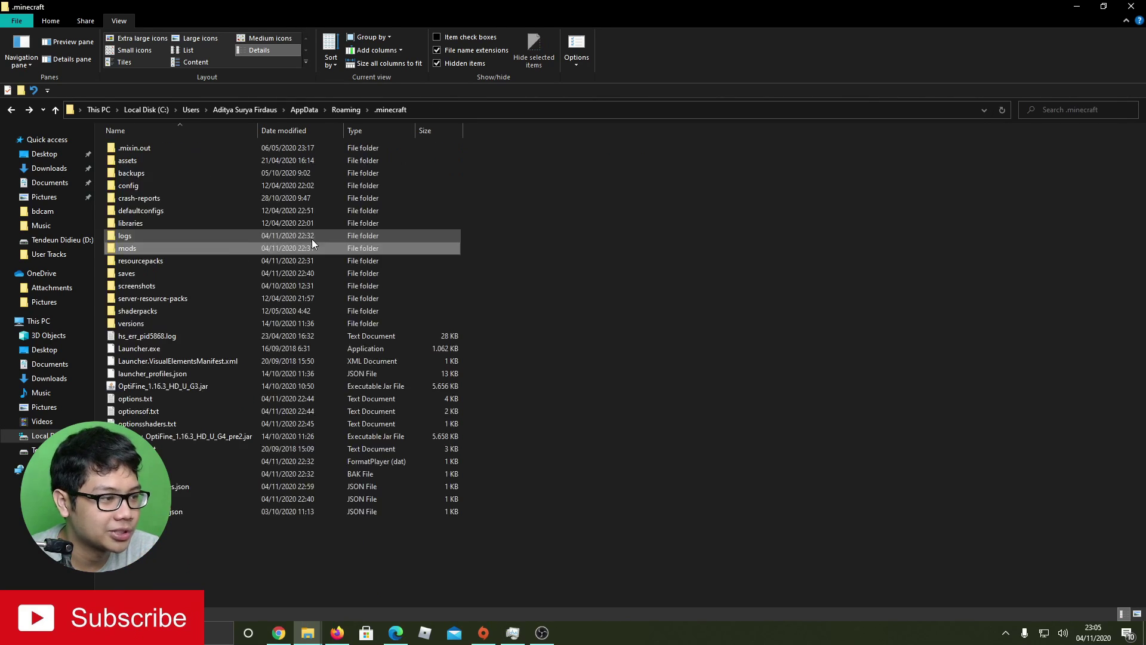
double_click(181, 247)
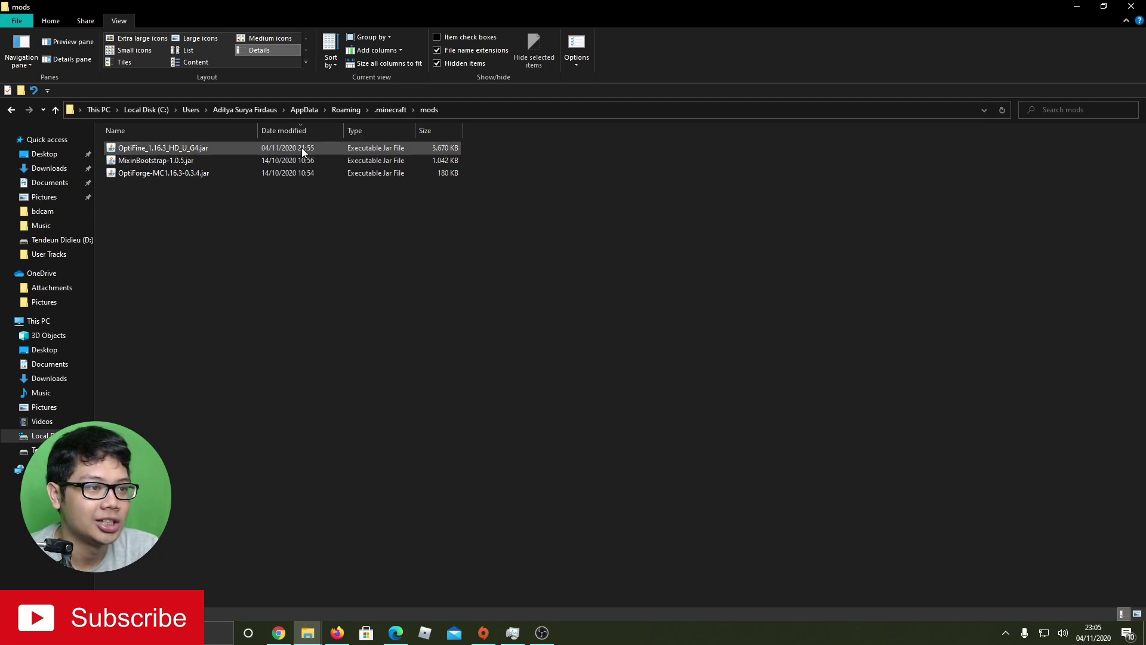
left_click(187, 151)
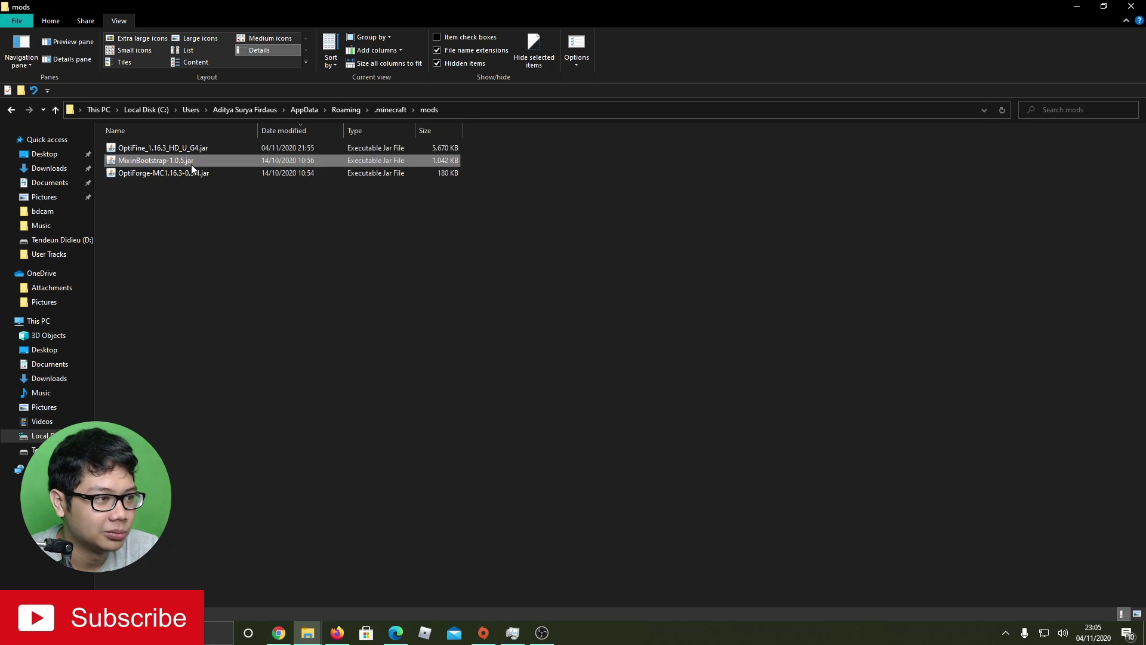
left_click(210, 173)
key("BackSpace")
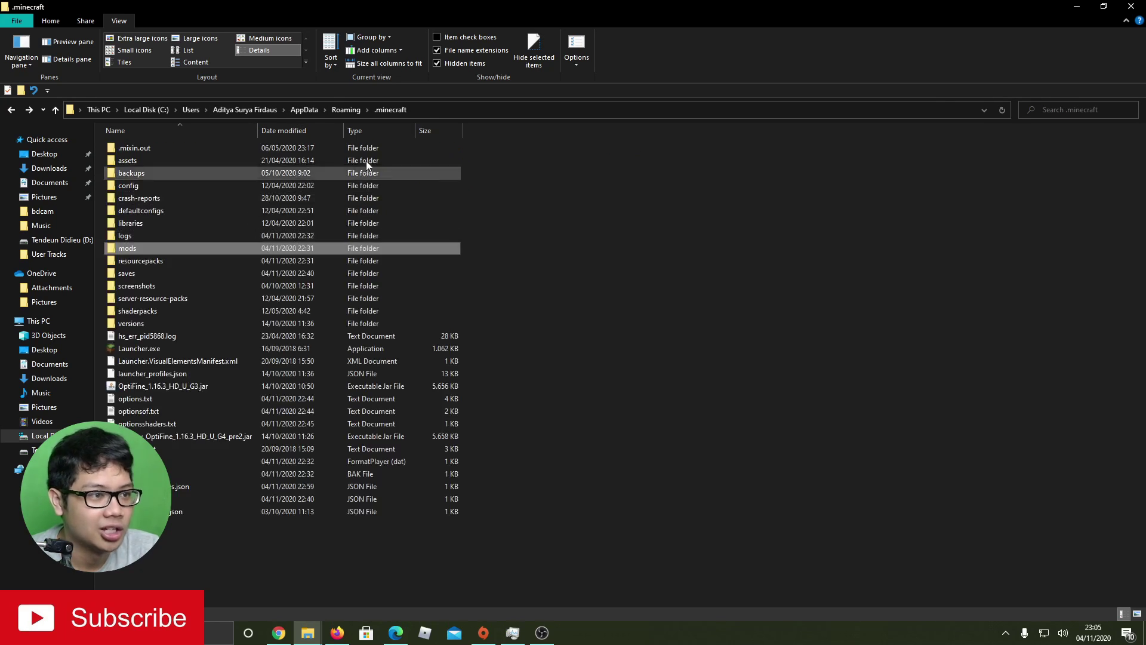
- Run Launcher.exe, start the game with version 1.16.3-forge-34.1.19 and maximize the Minecraft window
double_click(278, 352)
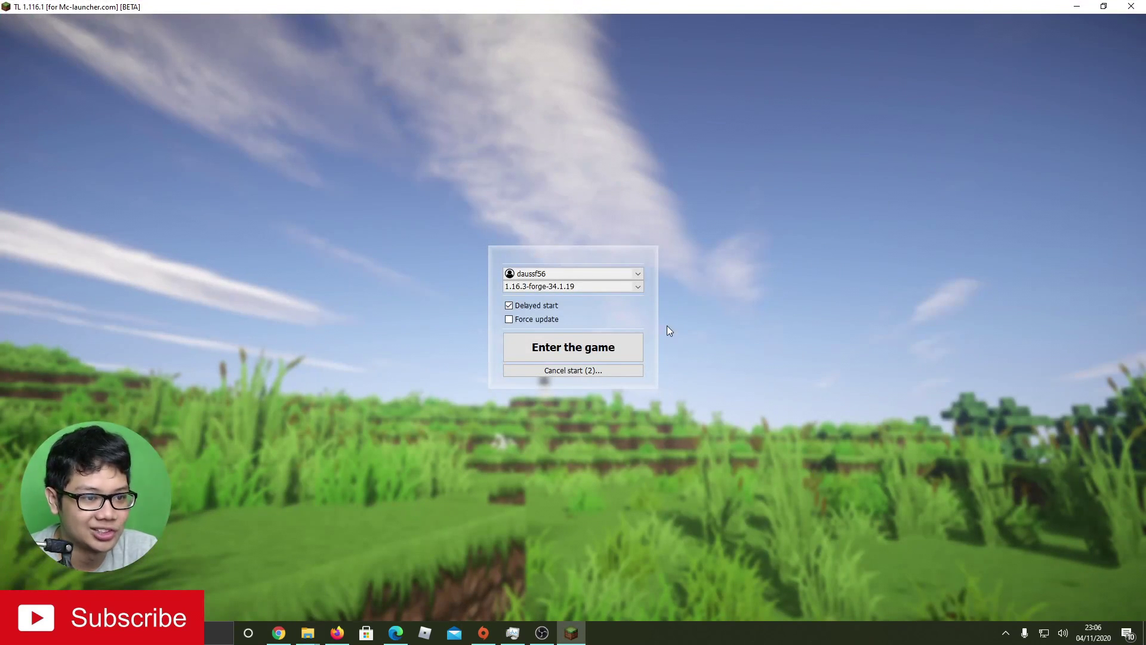
left_click(605, 288)
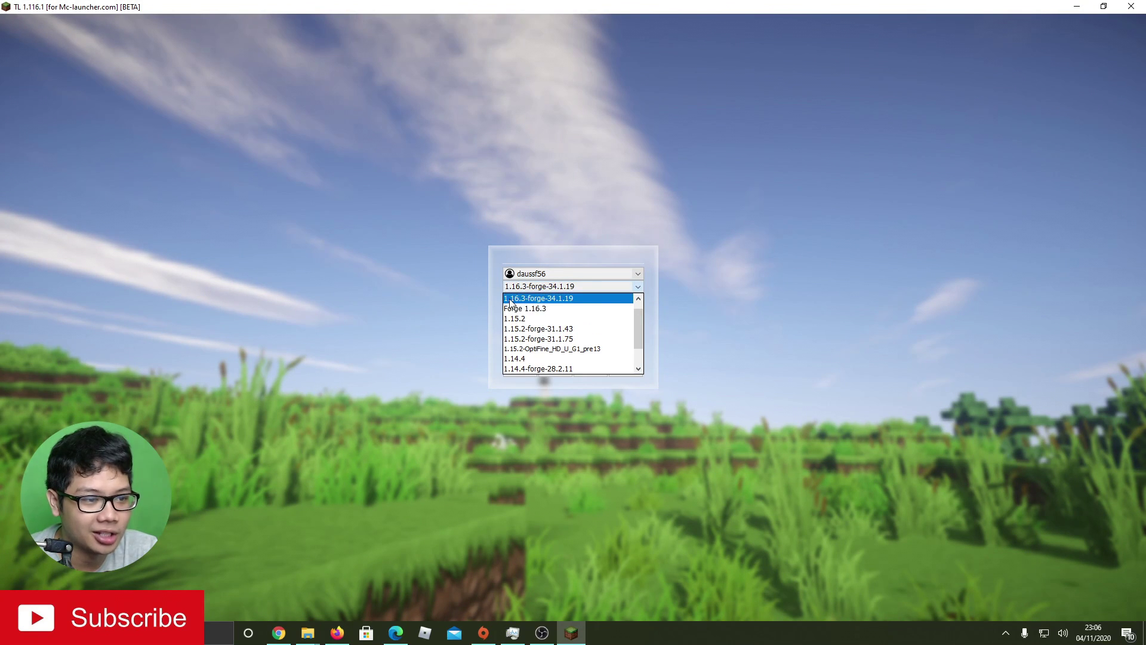
left_click(550, 298)
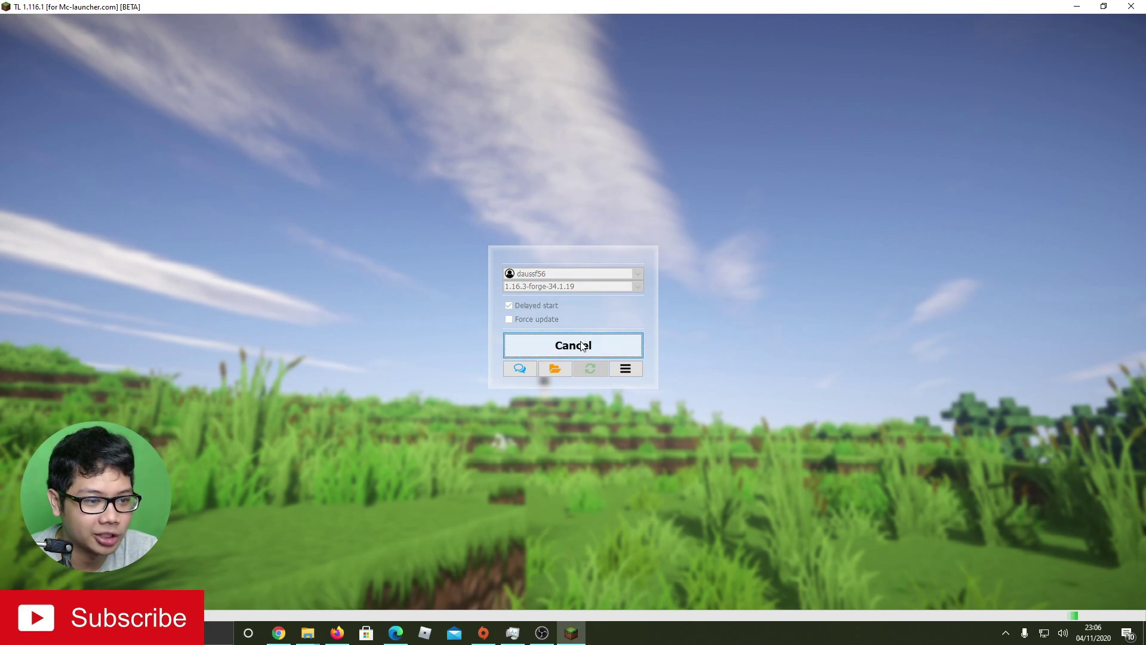
left_click(574, 285)
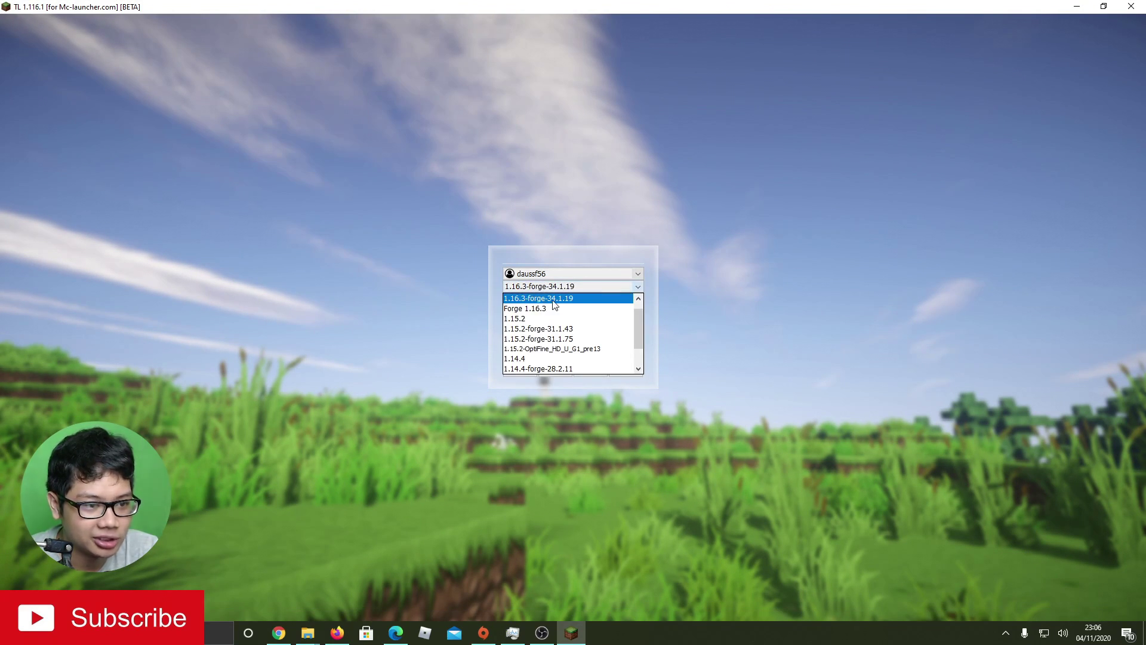
left_click(551, 299)
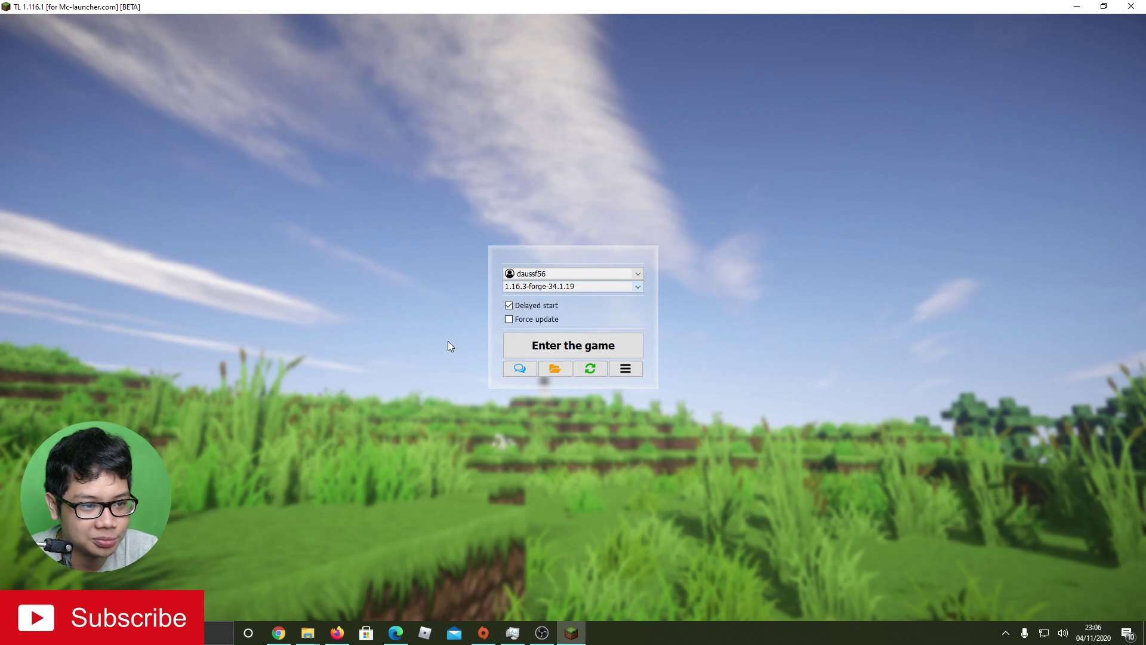
left_click(536, 343)
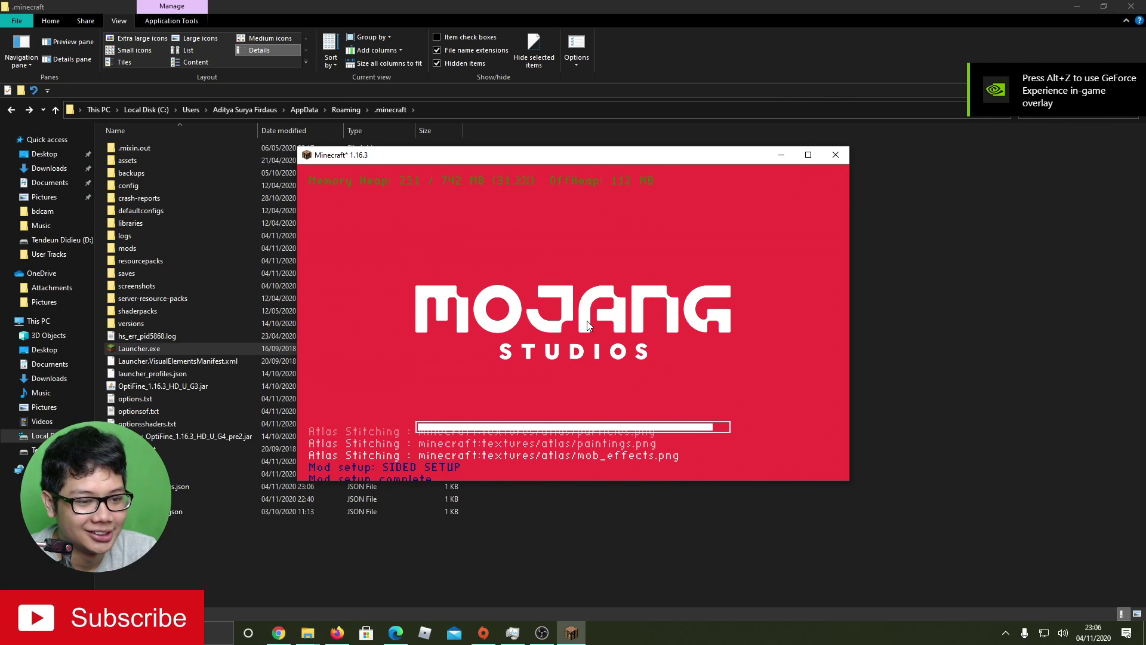
left_click(808, 154)
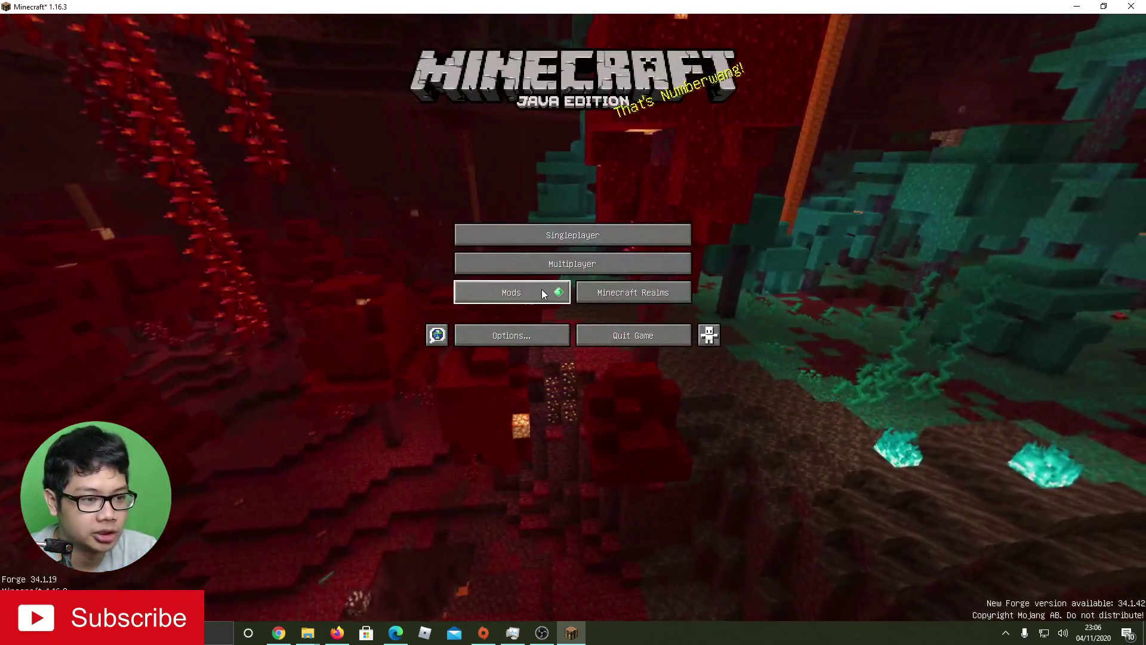
- Load the singleplayer world TEST RTX and walk forward across the terrain
left_click(559, 234)
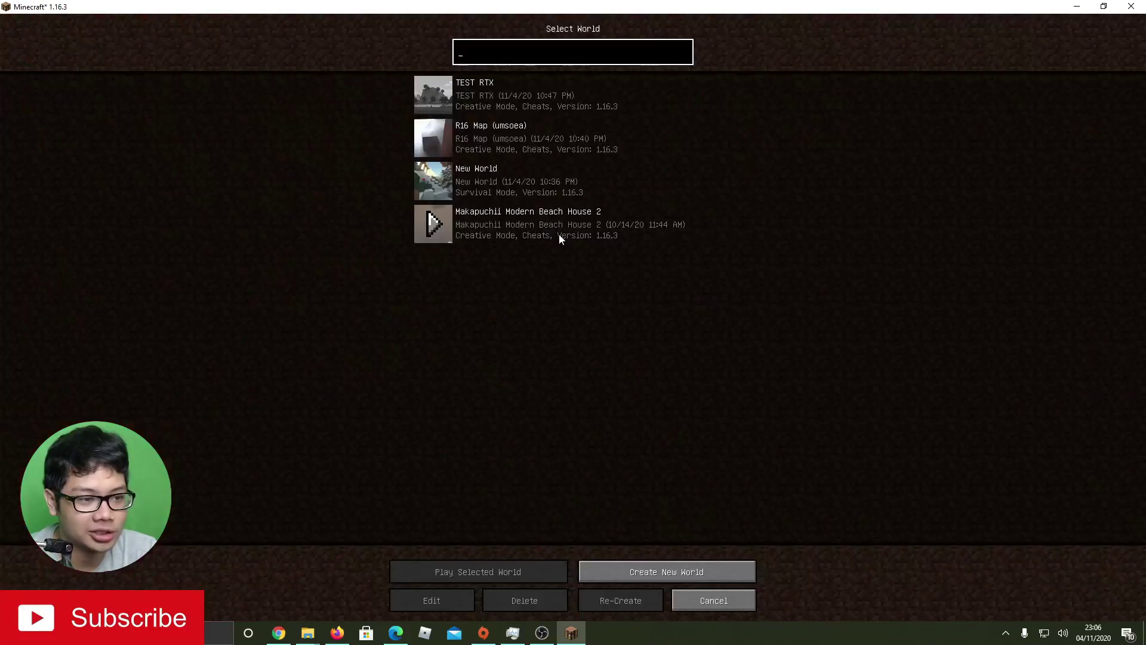
left_click(434, 99)
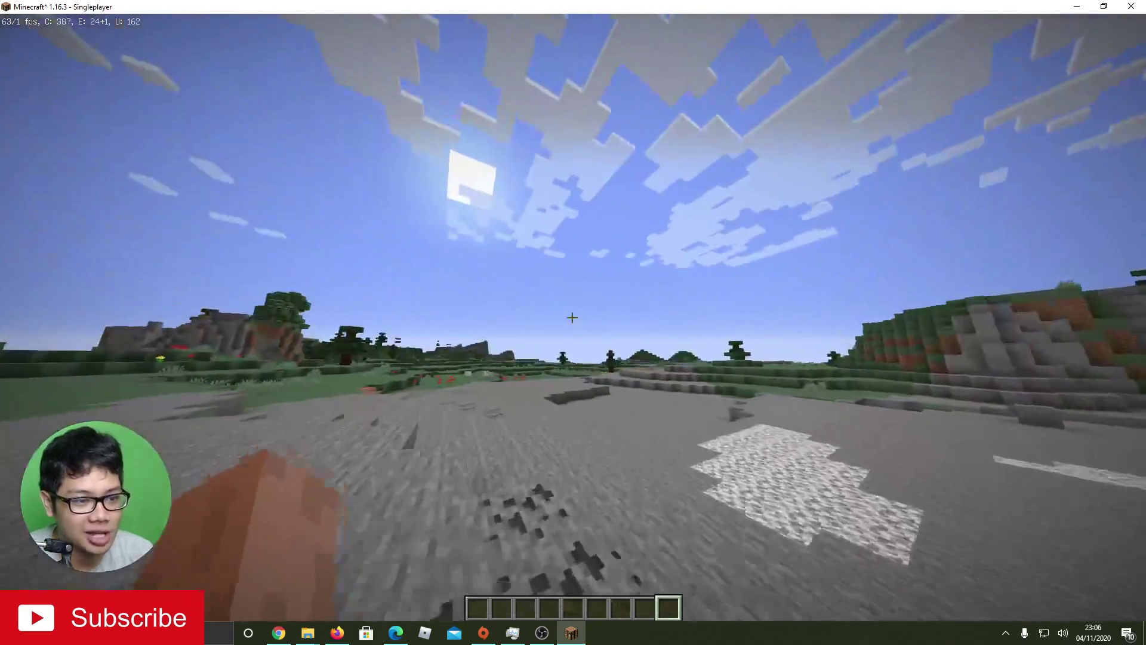
key("w")
key("w")
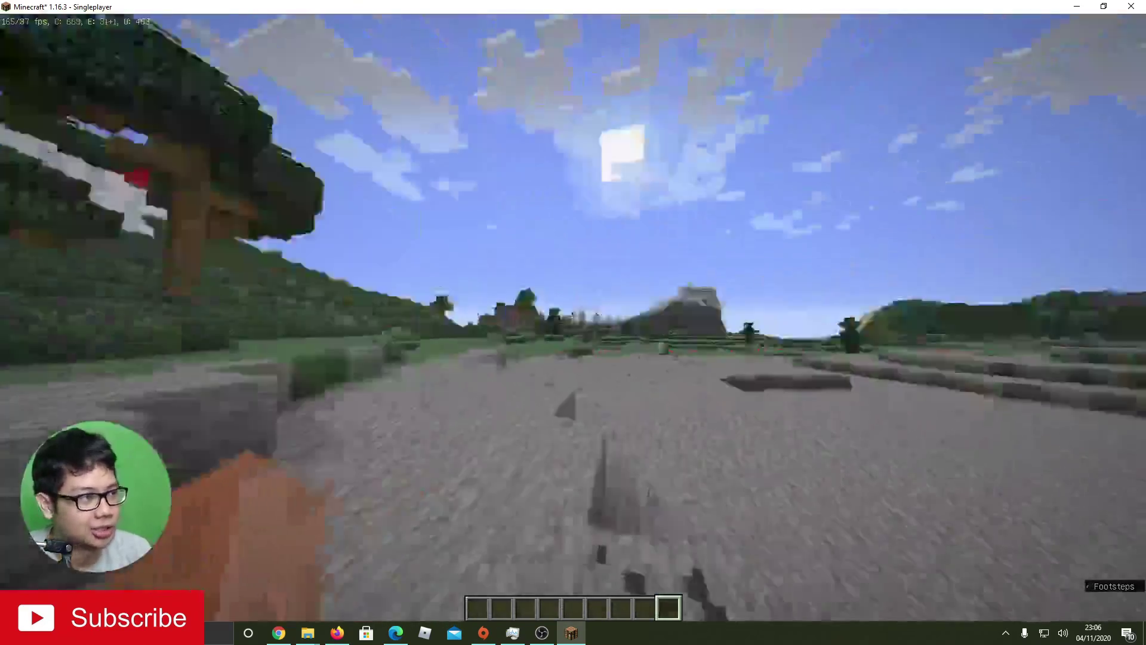
key("w")
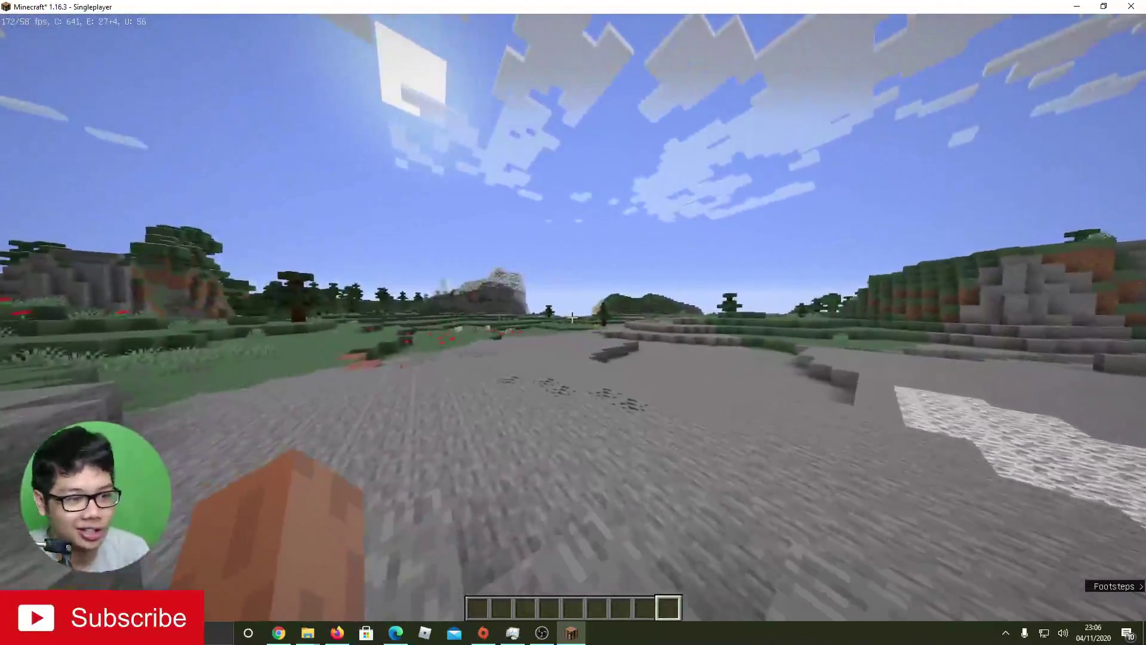
- Activate the SEUS_PTGI_E11.zip shader in the video settings and return to the world to walk forward
key("Escape")
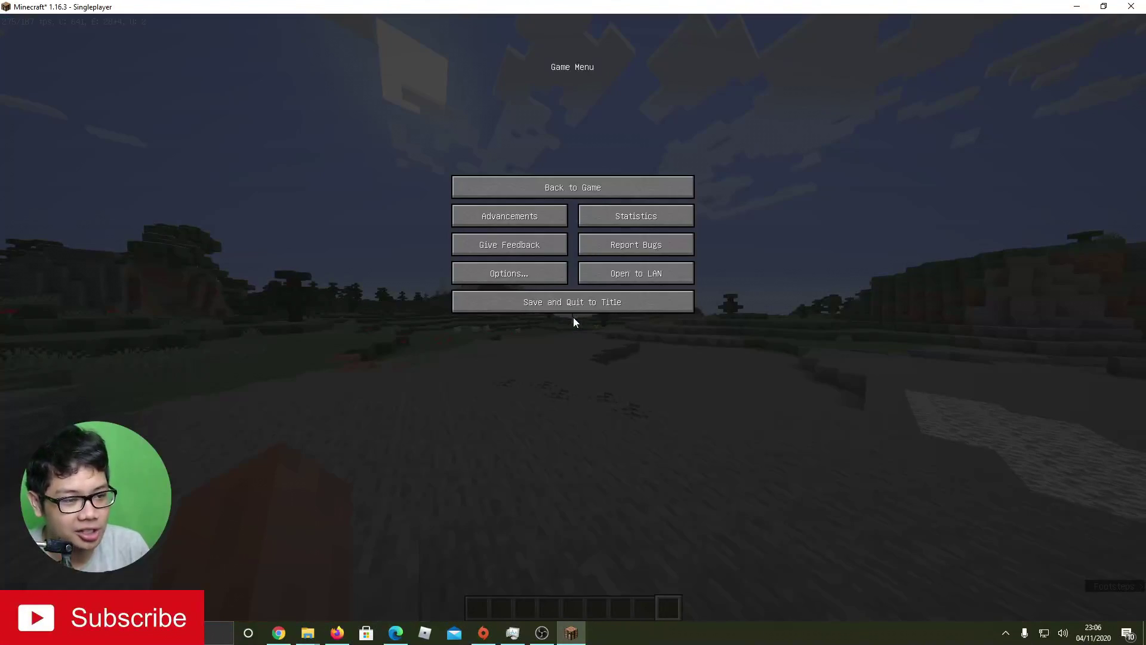
left_click(547, 280)
left_click(528, 211)
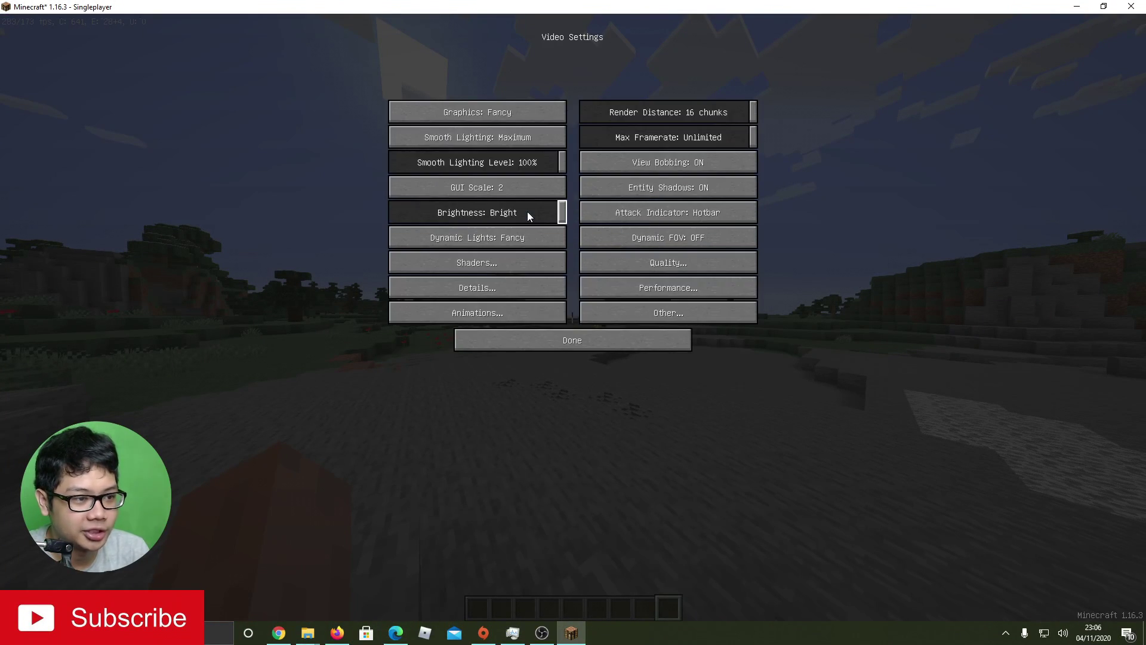
left_click(519, 260)
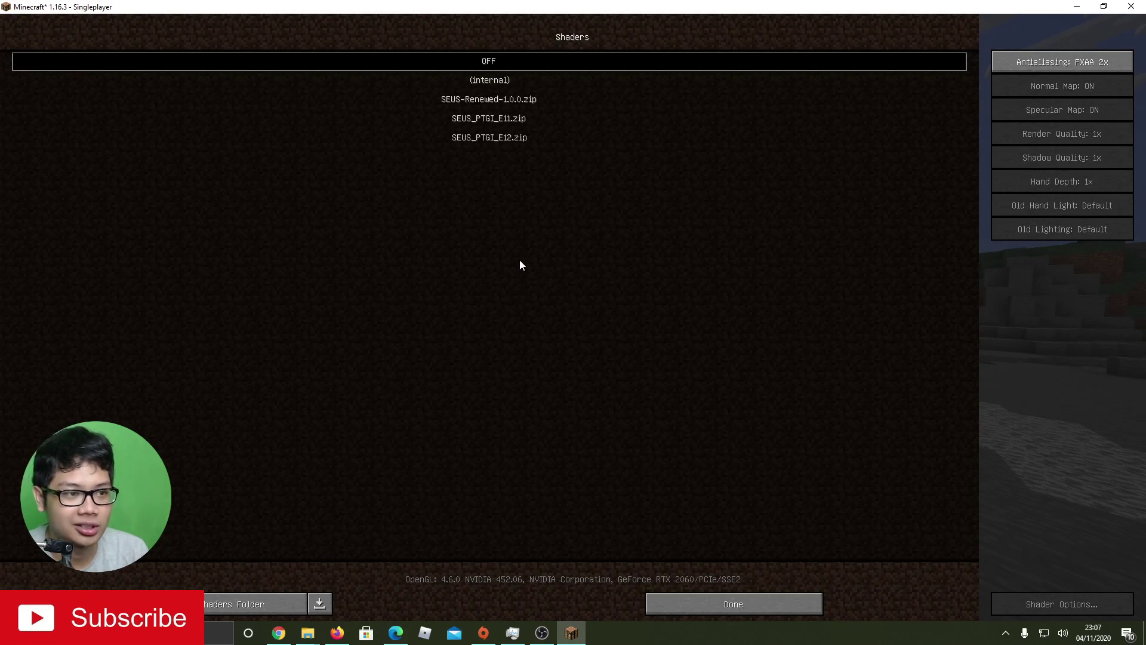
left_click(516, 120)
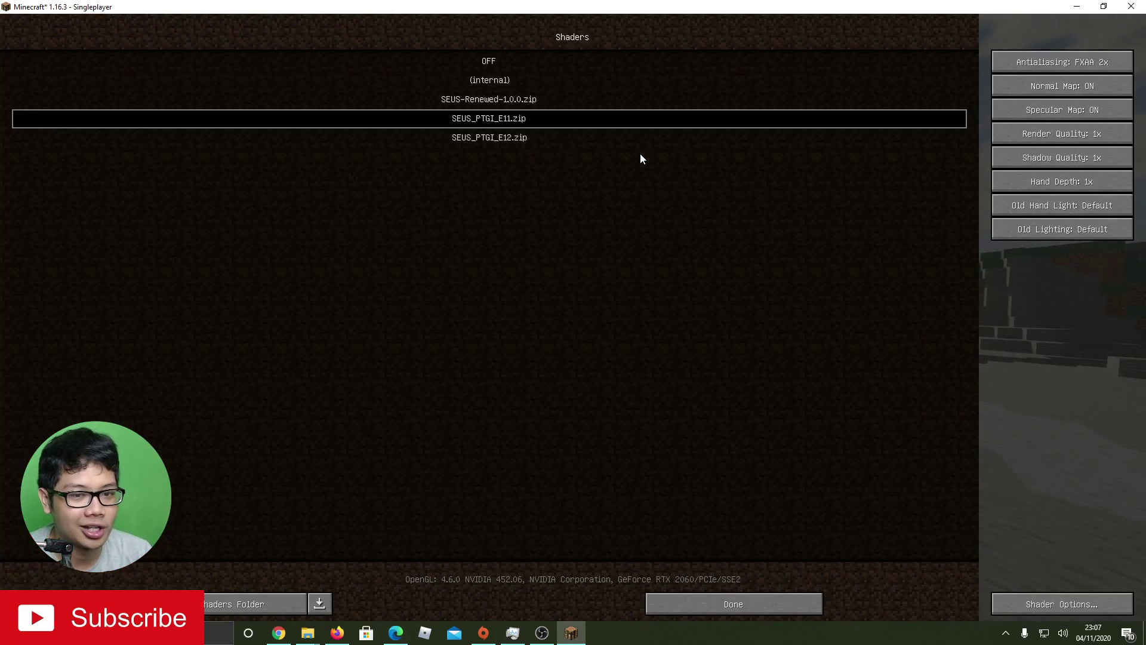
key("Escape")
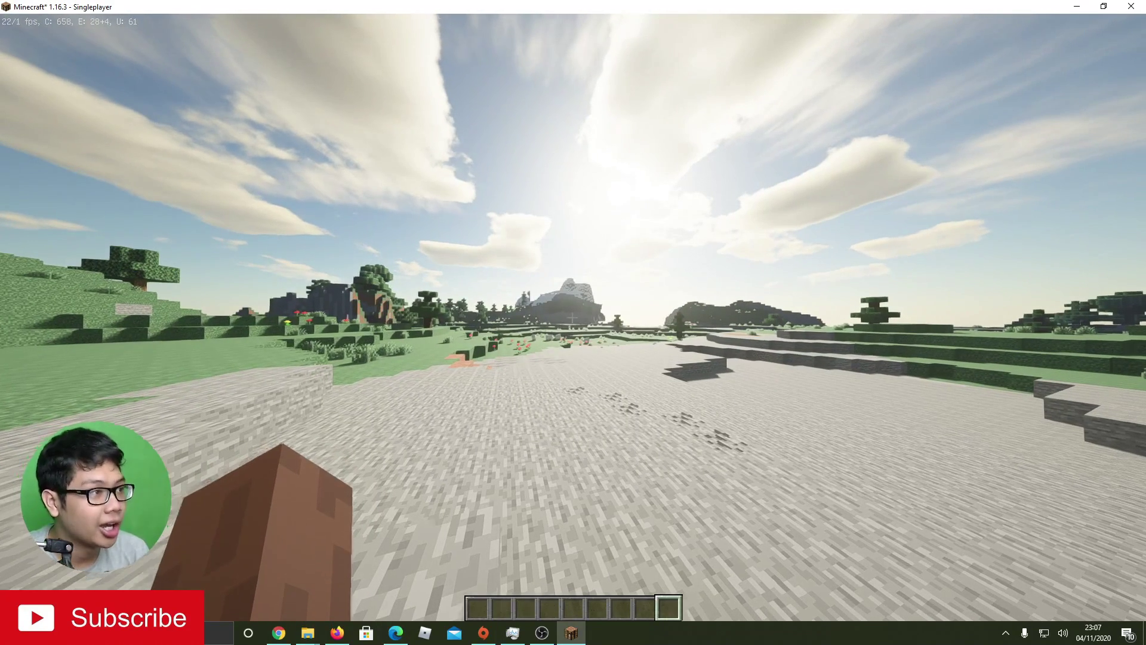
key("w")
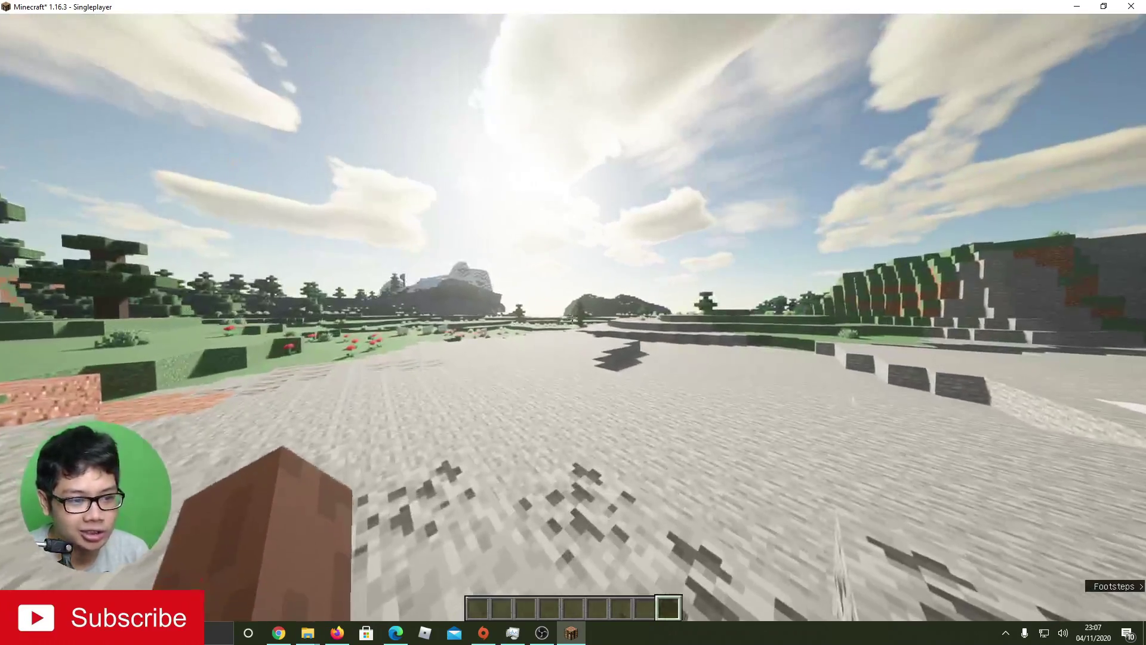
- Walk across the stone plain to the pond and turn around, examining the shader's sunlight, shadows and water
key("w")
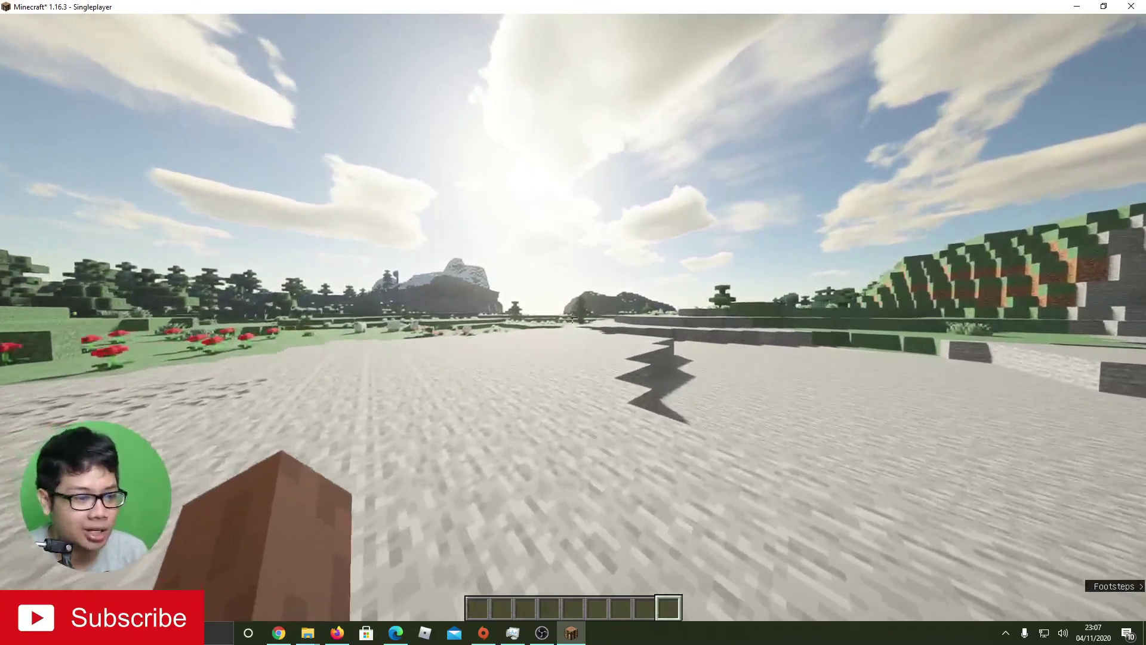
key("w")
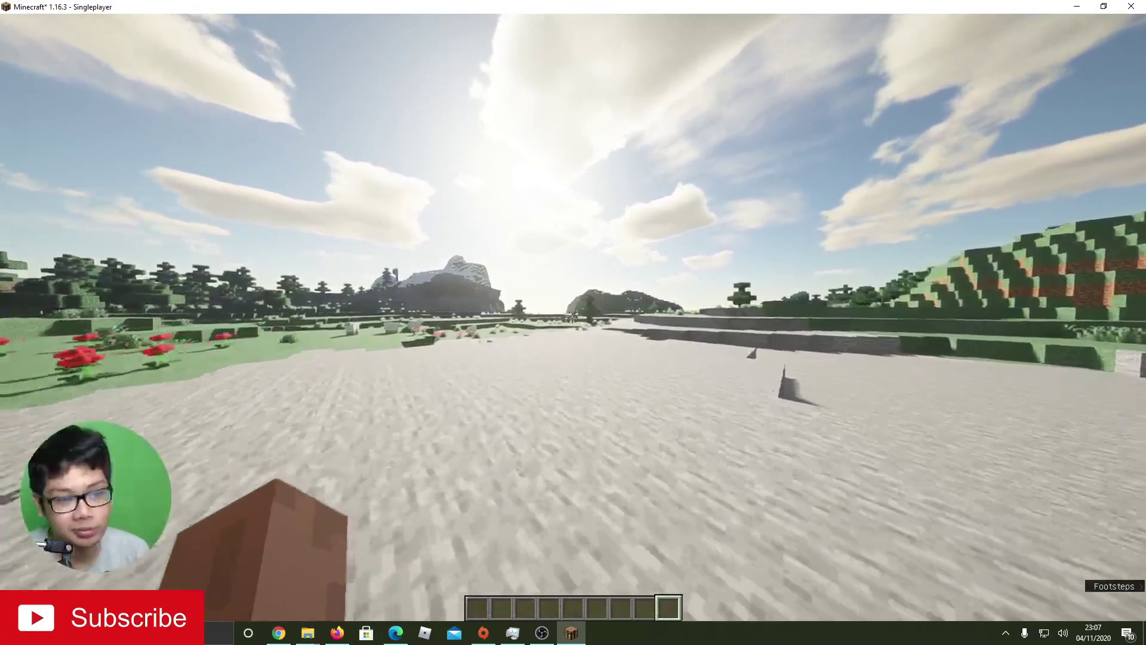
key("w")
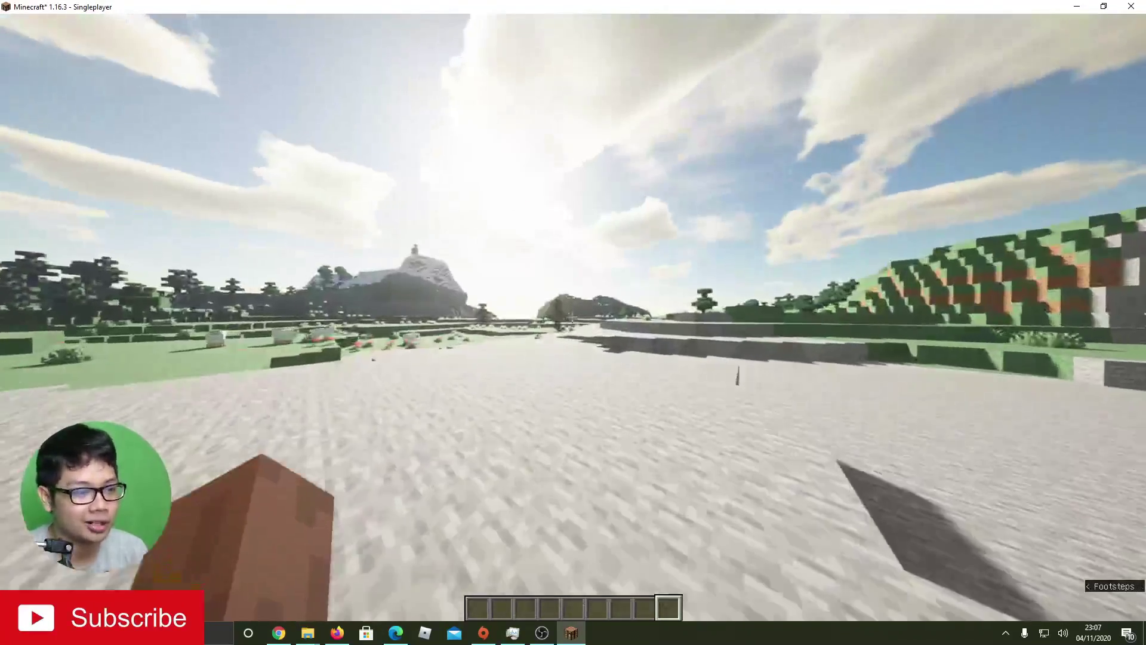
key("w")
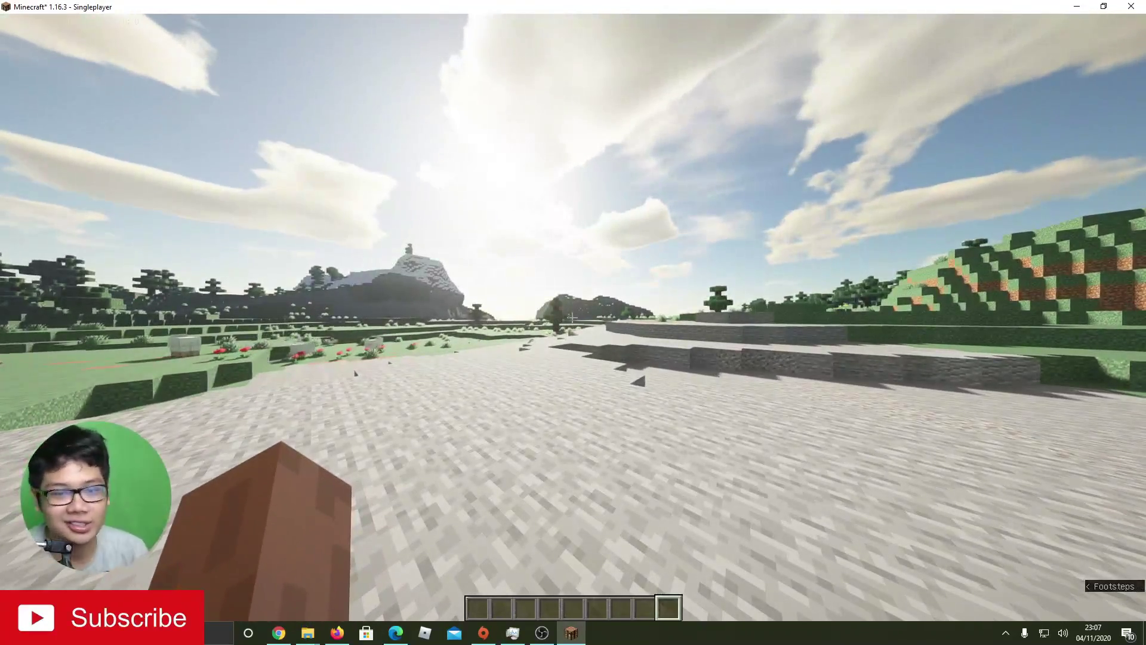
key("w")
key("w")
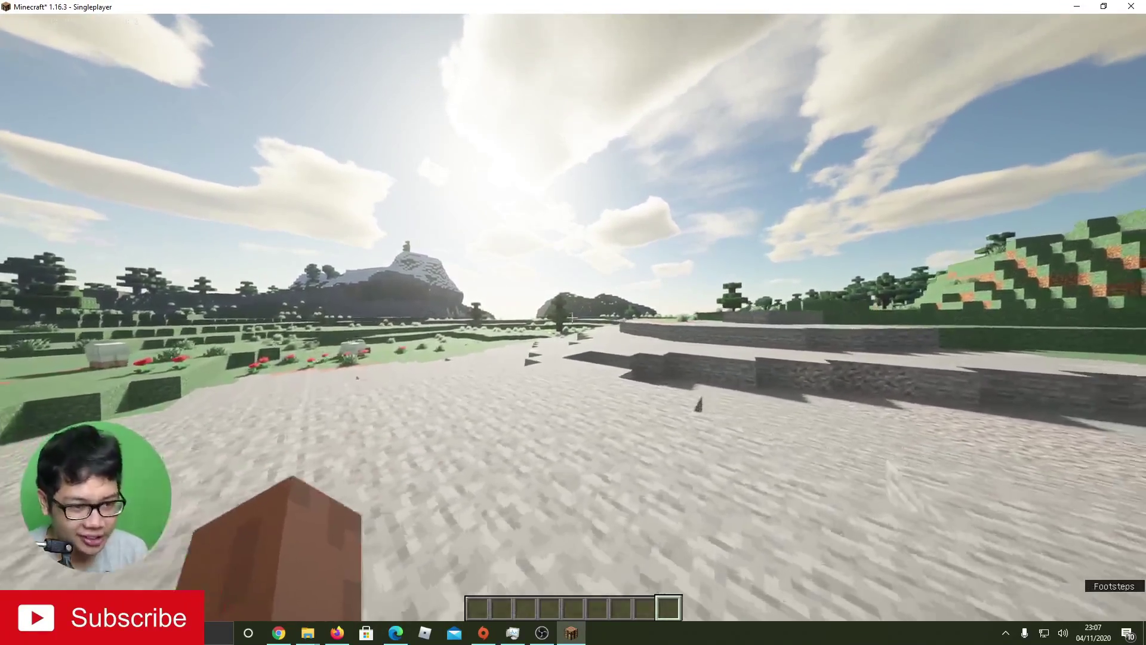
key("w")
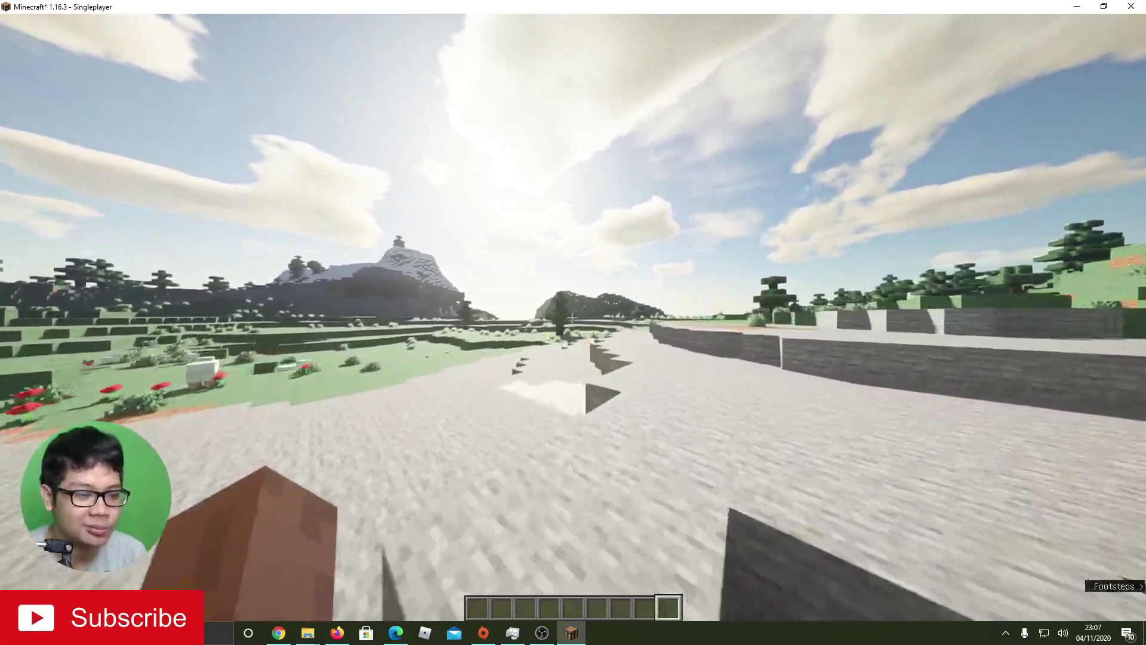
key("w")
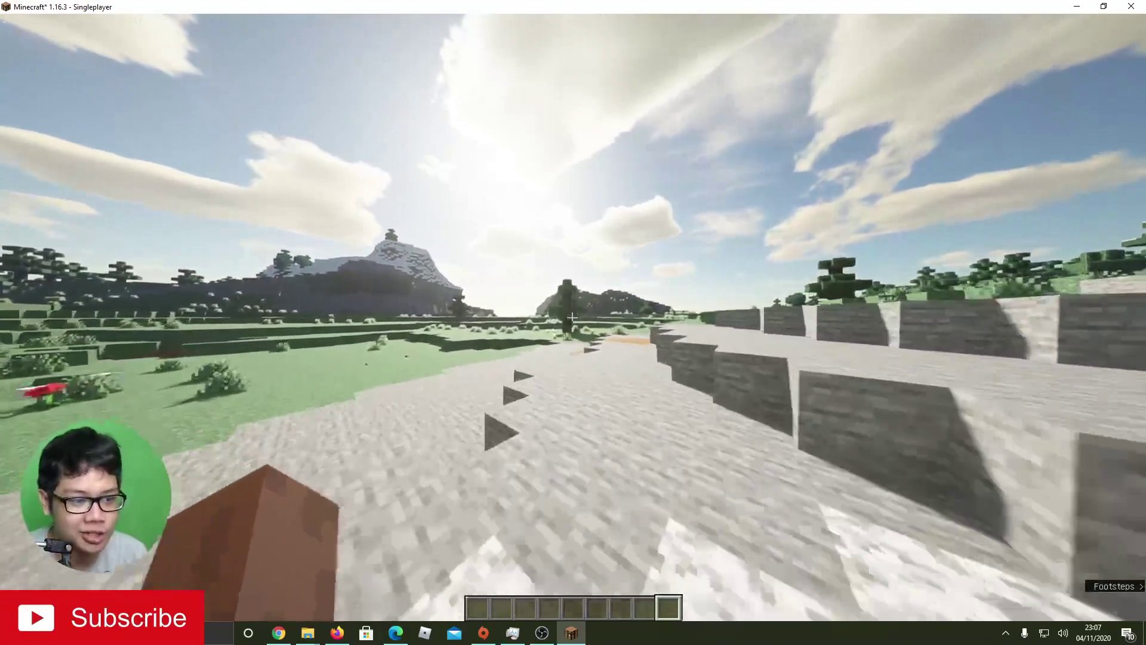
key("w")
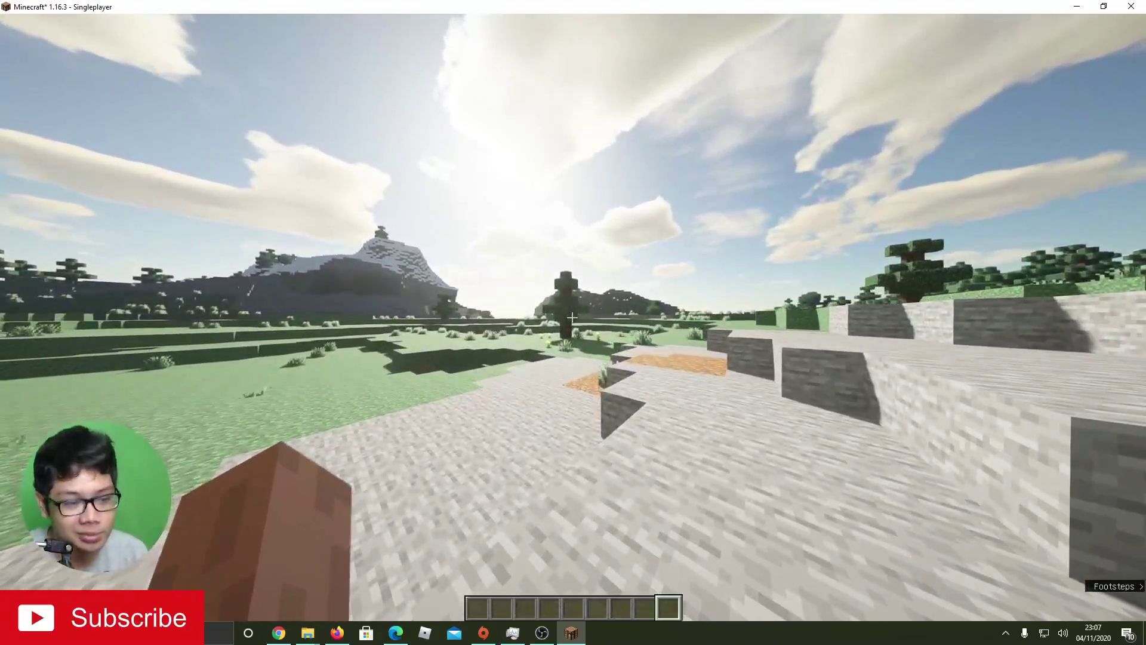
key("w")
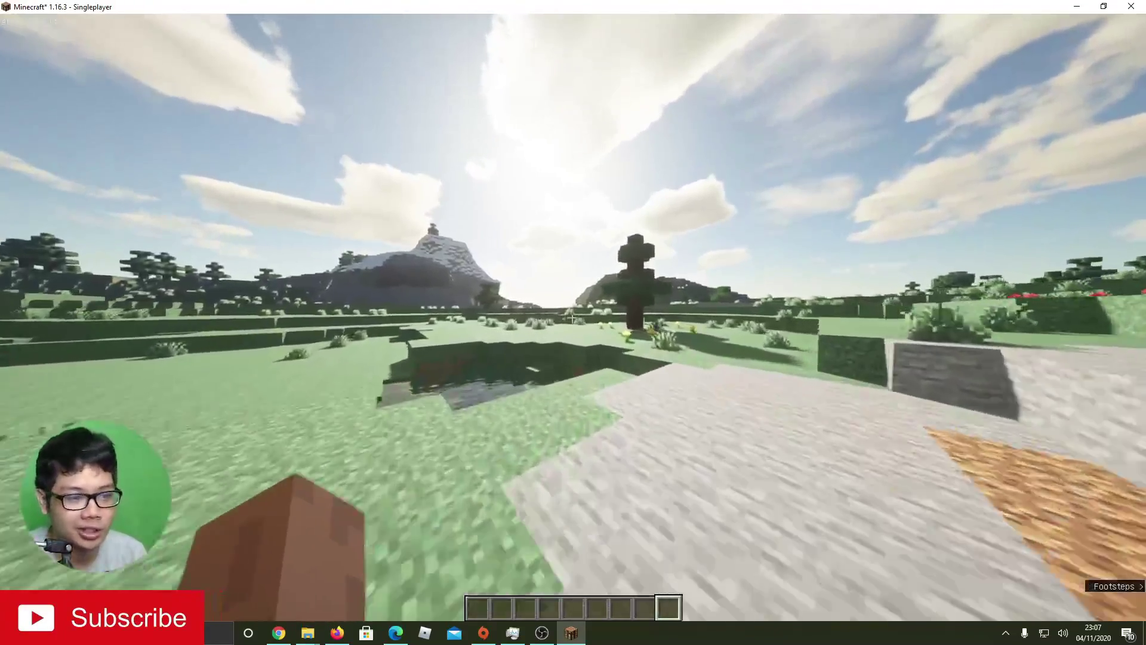
key("w")
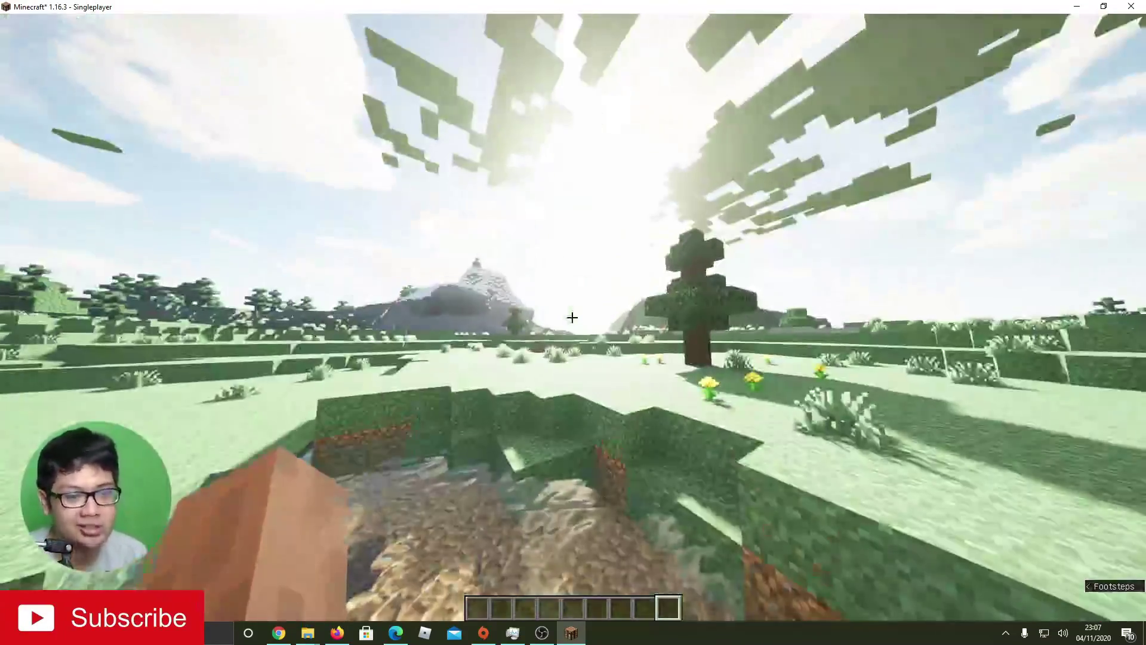
key("w")
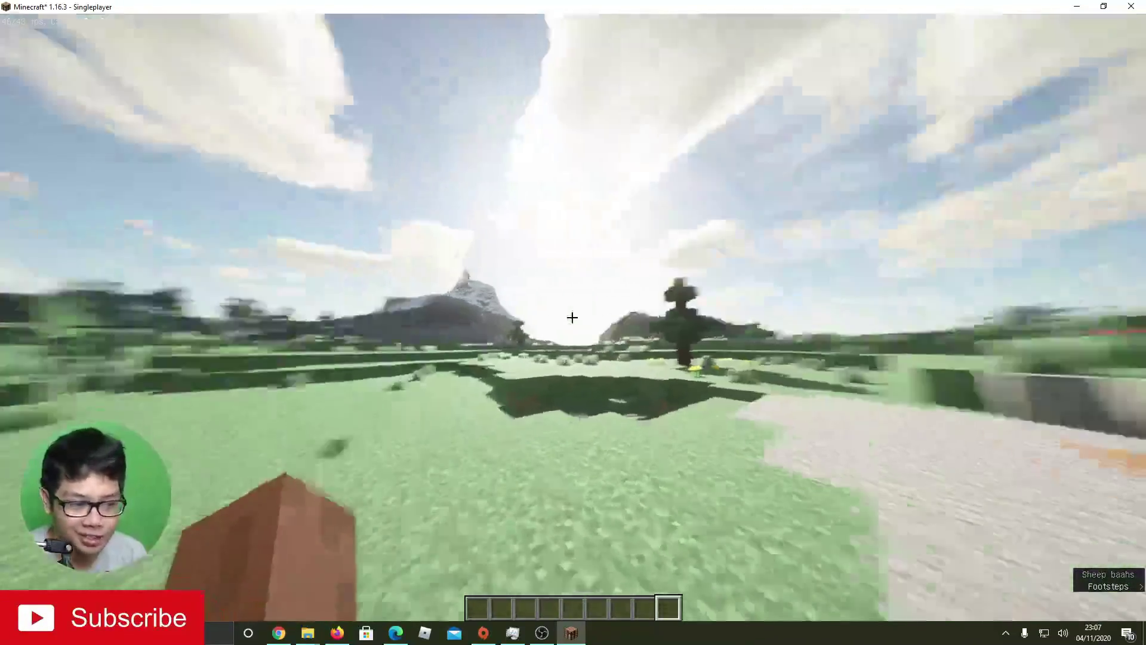
key("w")
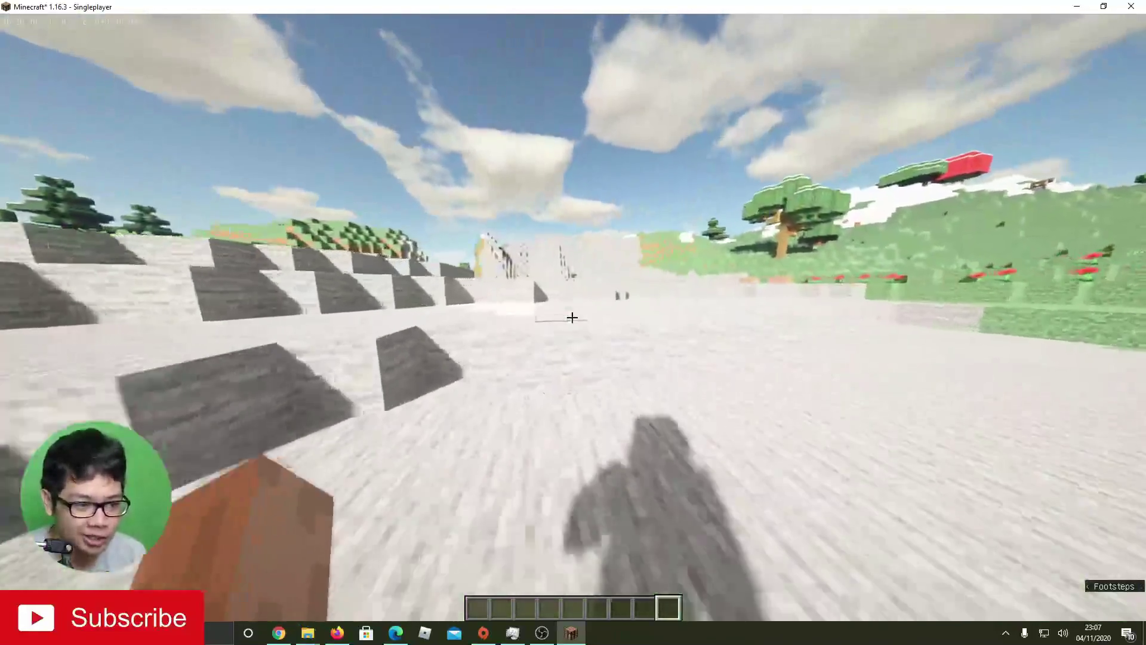
- Load the resource packs Realistic Textures 1024x v0.3 - 1.14.zip and stratum-128x.zip, accepting both despite their older version, and apply them
key("Escape")
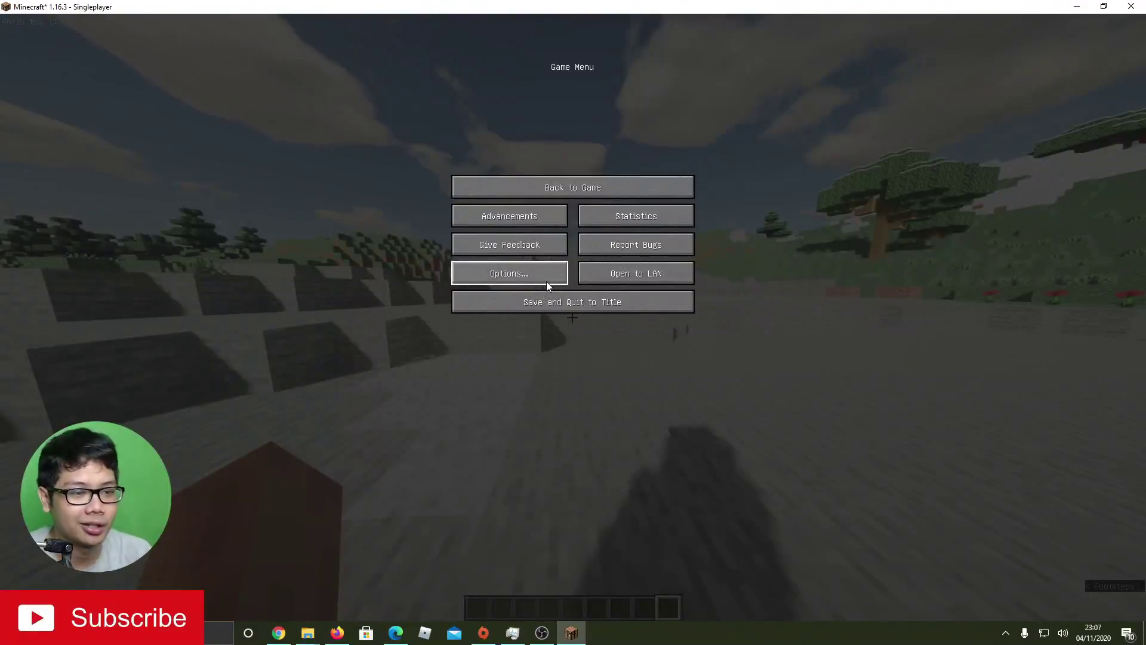
left_click(546, 281)
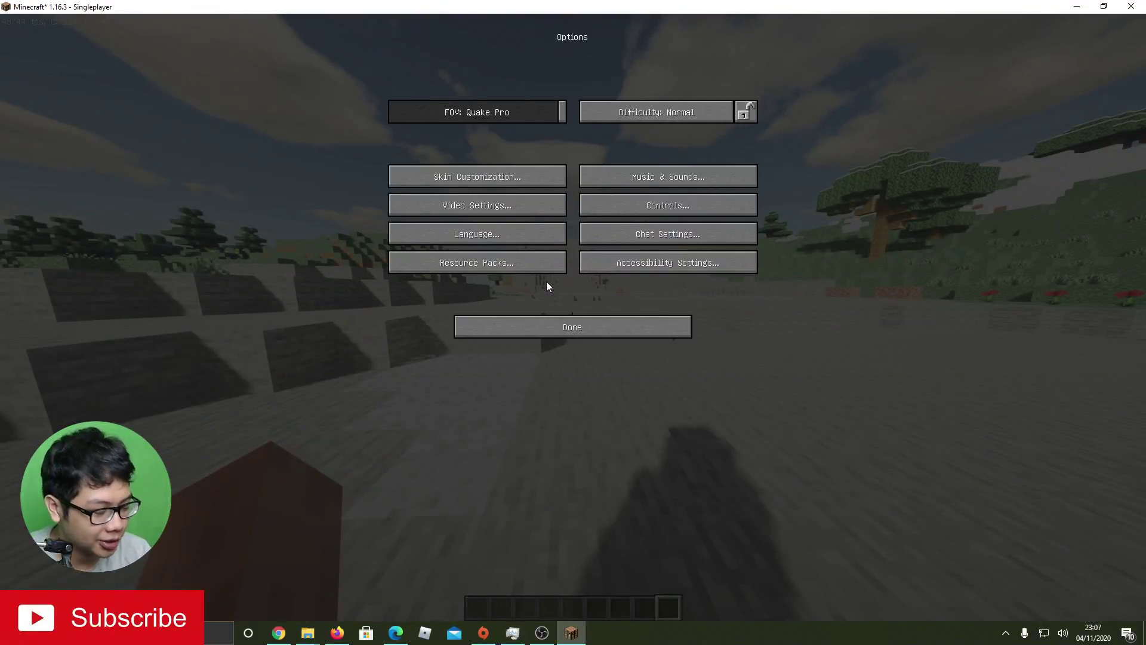
left_click(515, 262)
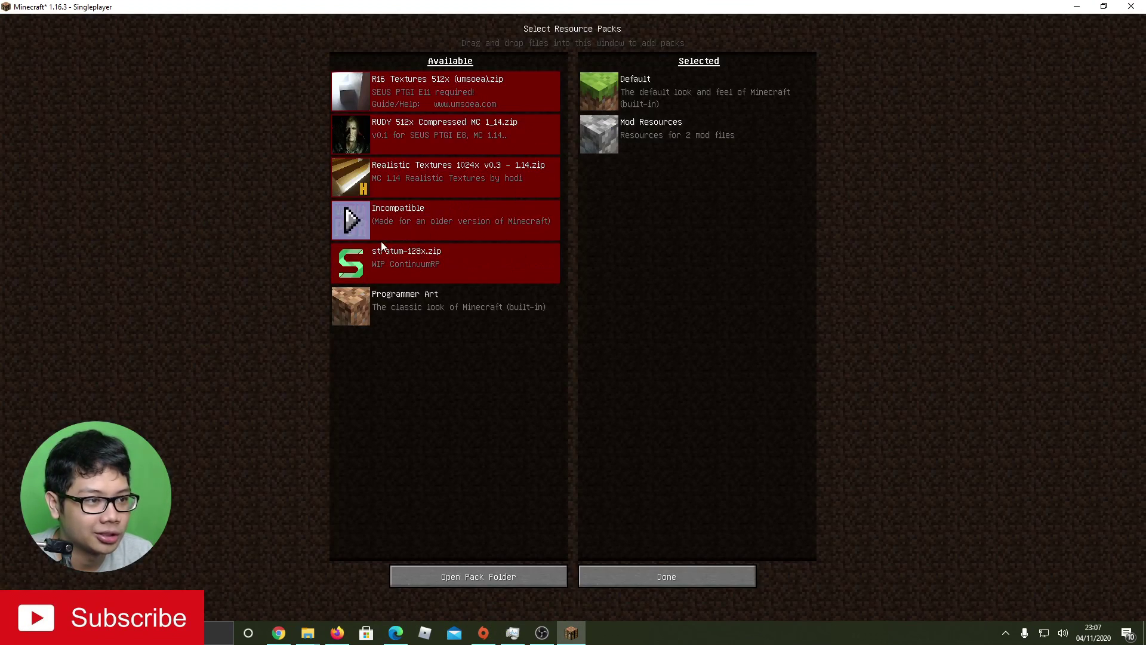
left_click(345, 188)
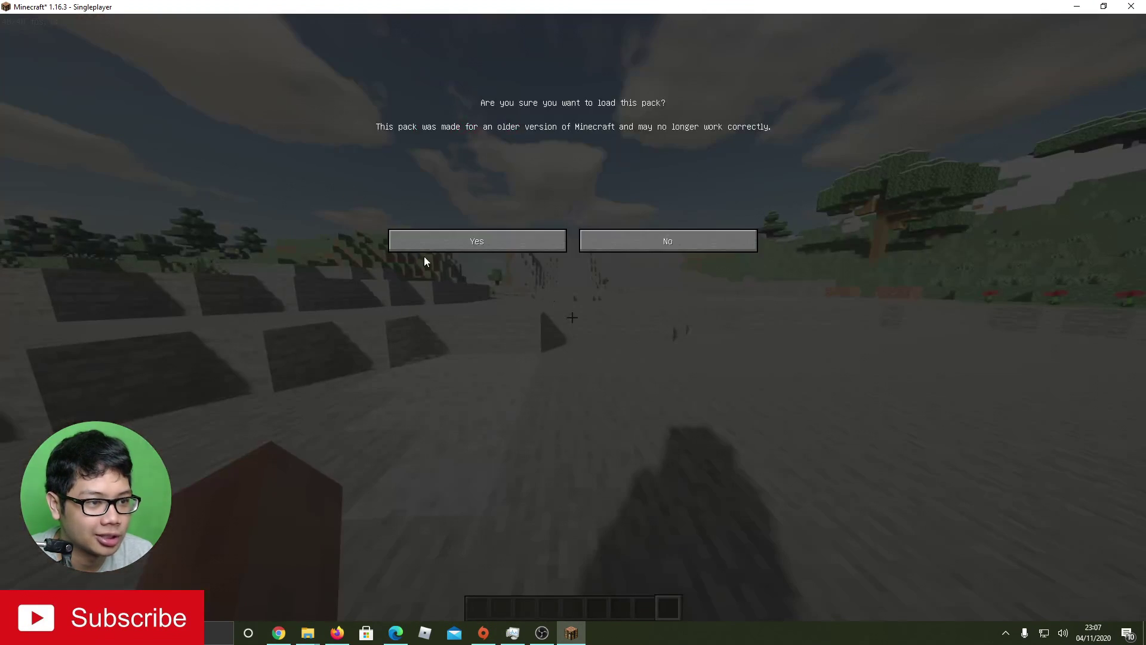
left_click(442, 249)
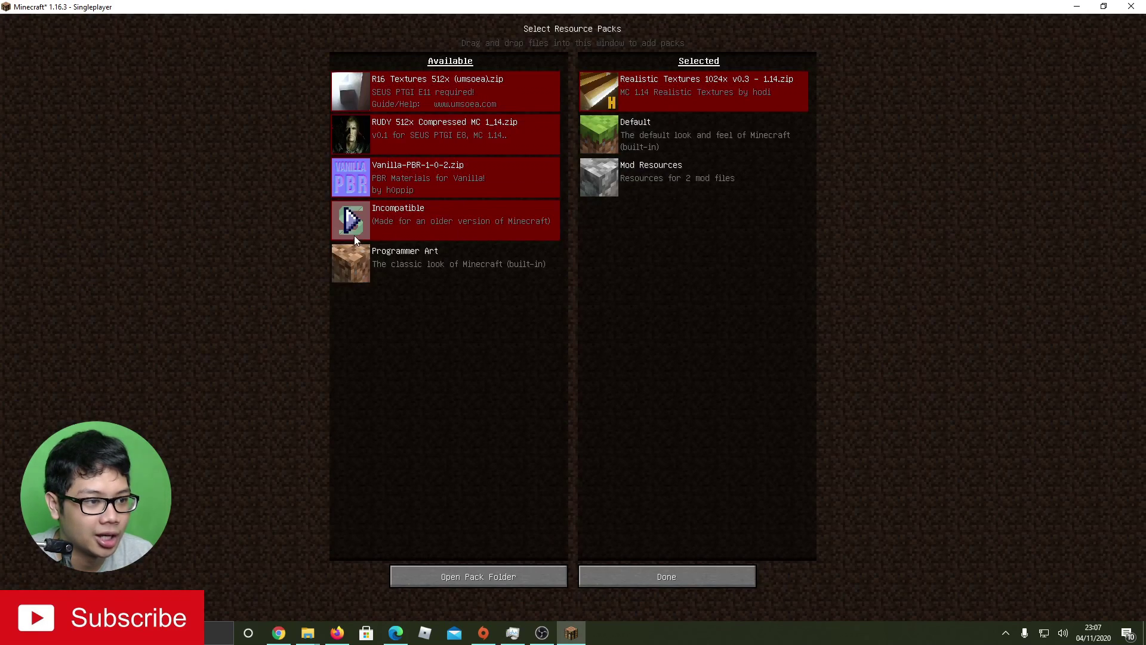
left_click(351, 232)
left_click(449, 244)
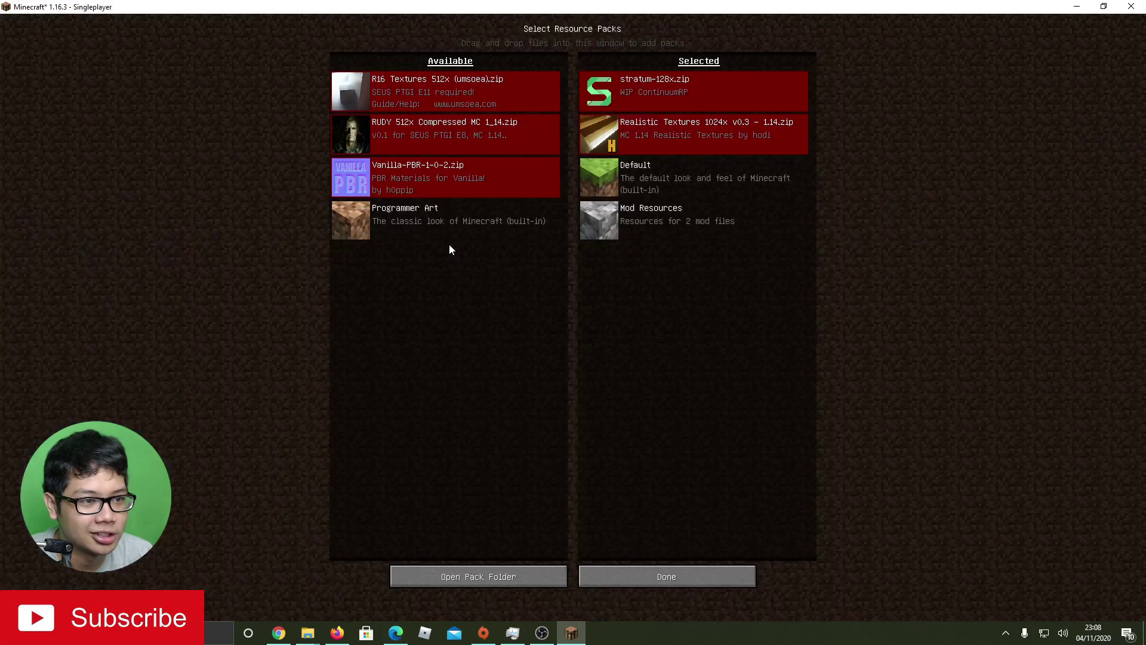
left_click(677, 582)
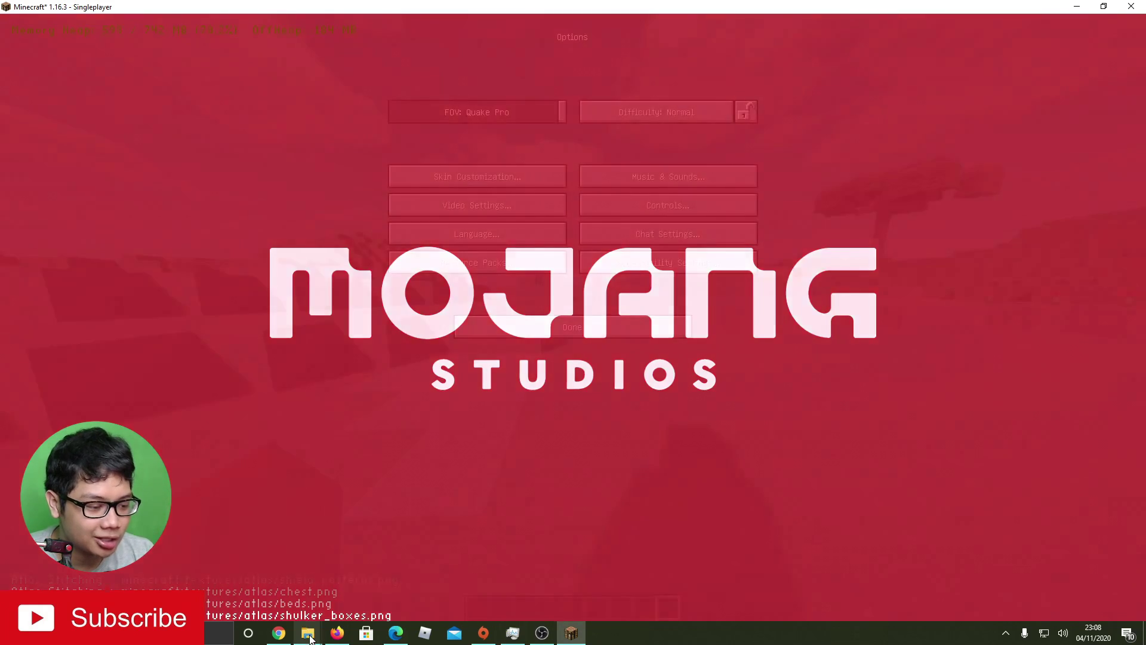
- Switch to File Explorer, examine the pack archives in .minecraft's resourcepacks folder and return to Minecraft
mouse_move(307, 632)
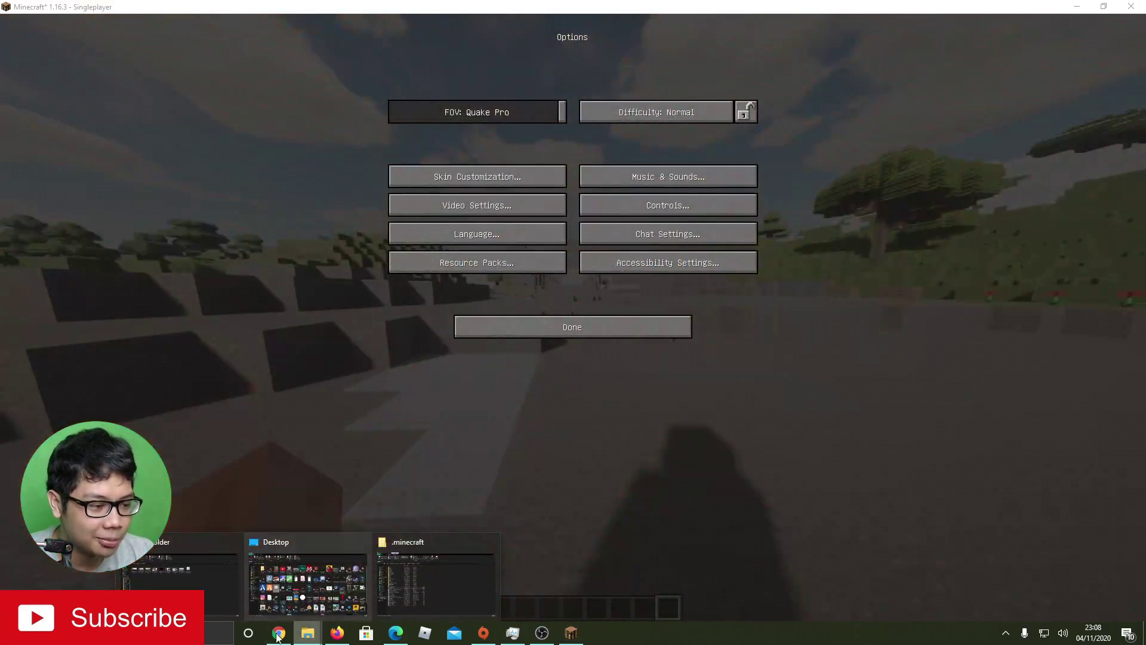
left_click(385, 602)
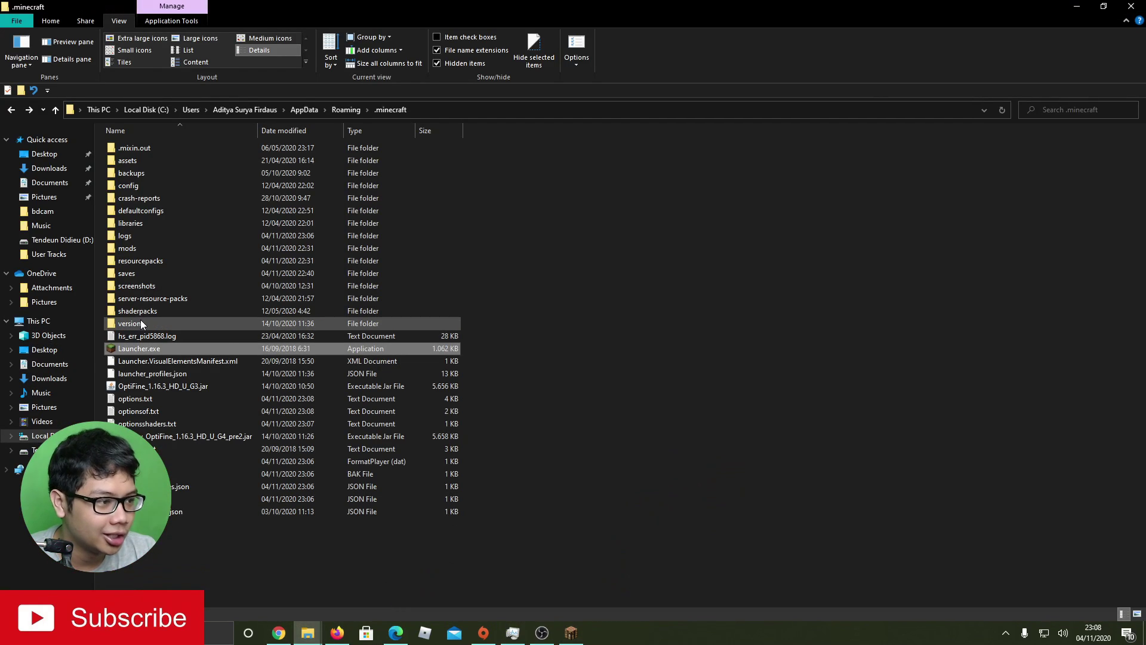
double_click(148, 260)
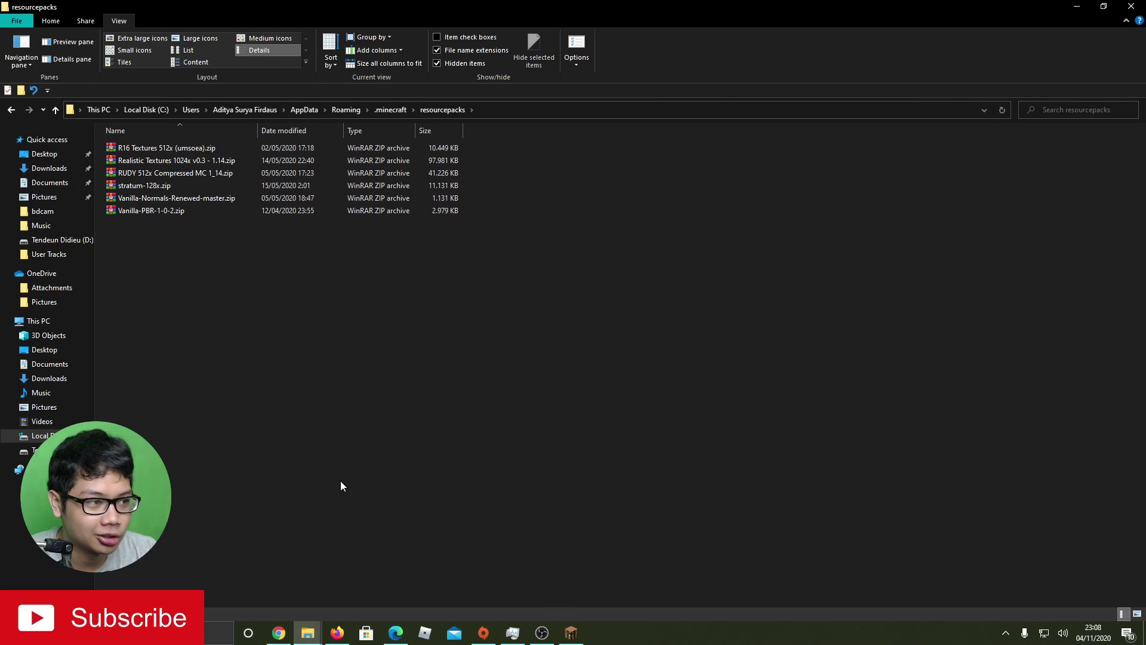
left_click(571, 632)
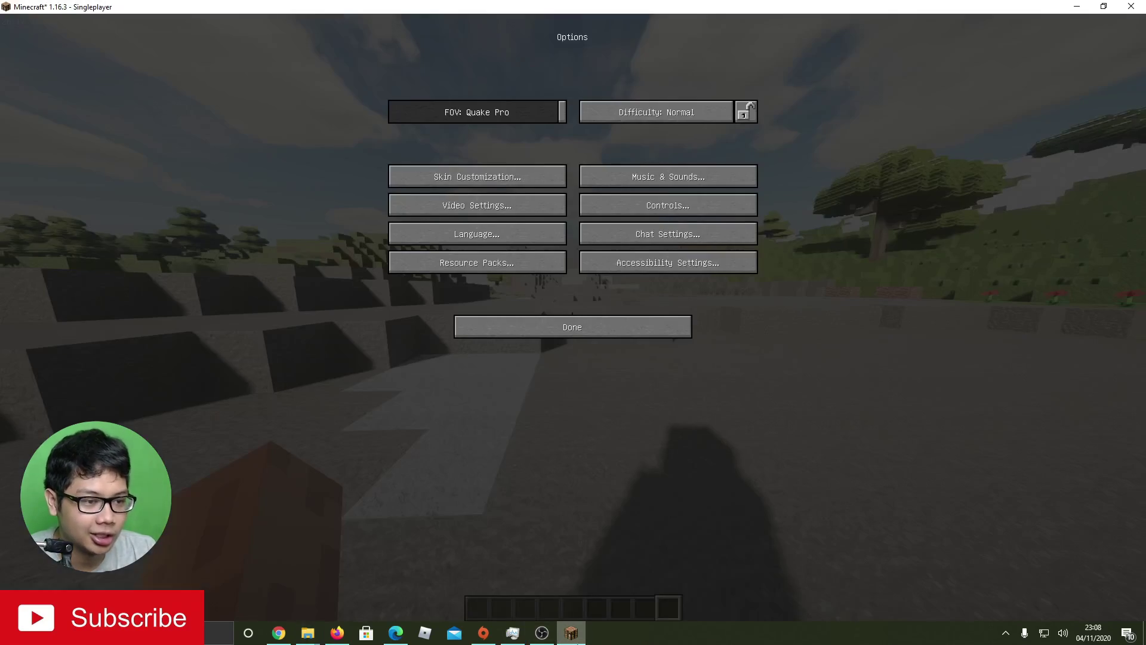
- Return to the world and walk past the sheep and pond towards the tree to inspect the new textures
key("Escape")
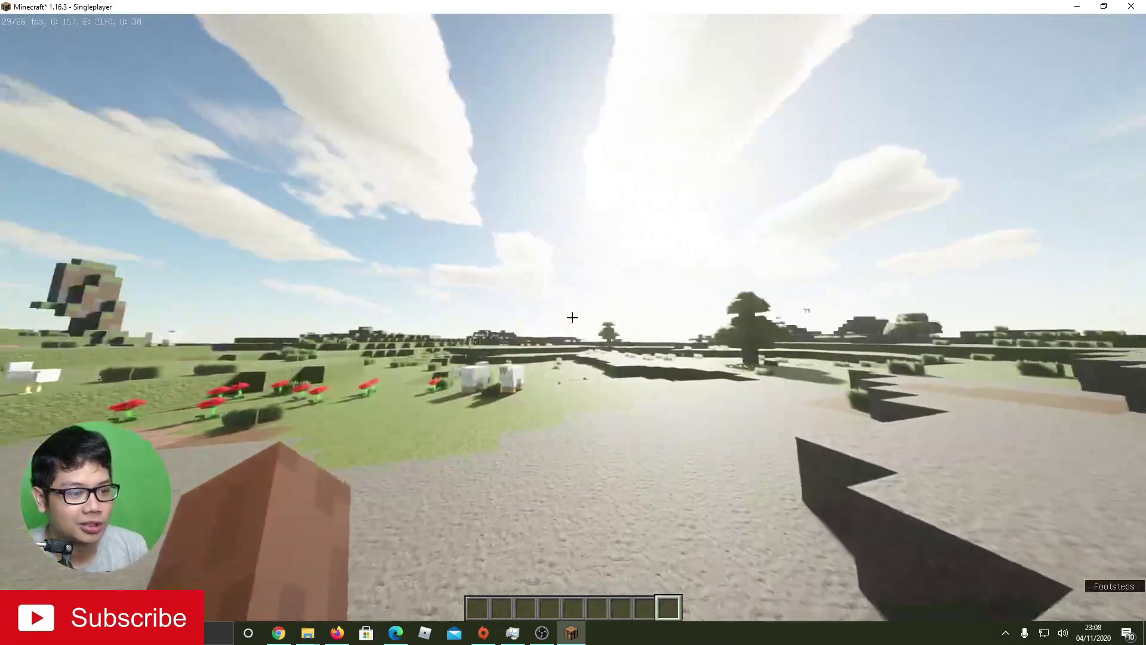
key("w")
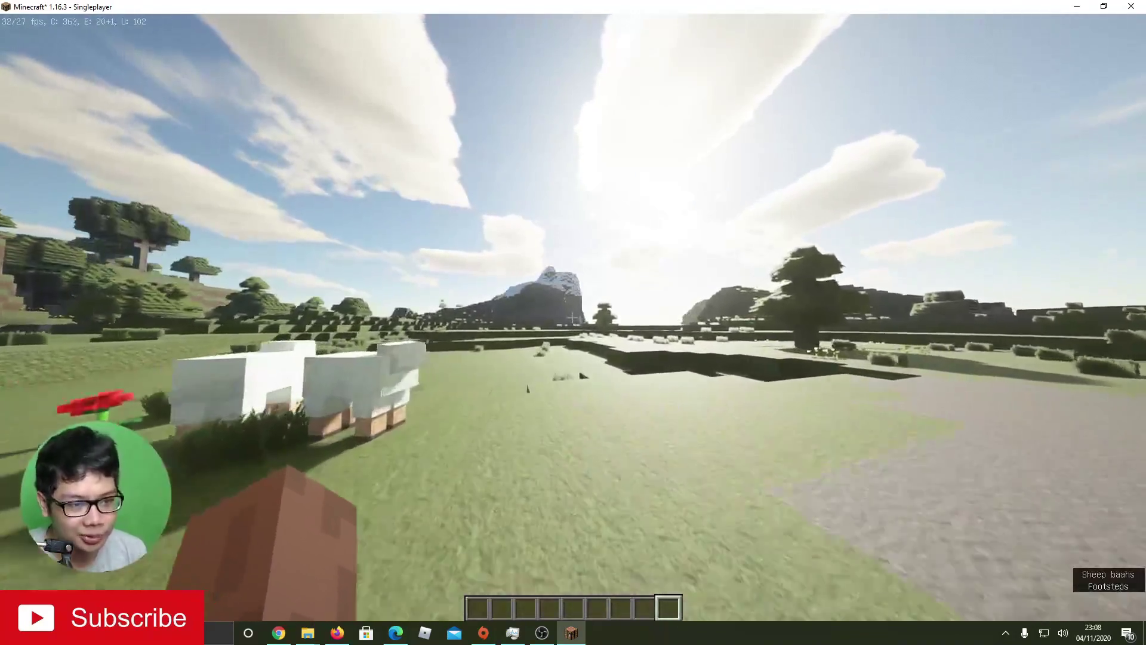
key("w")
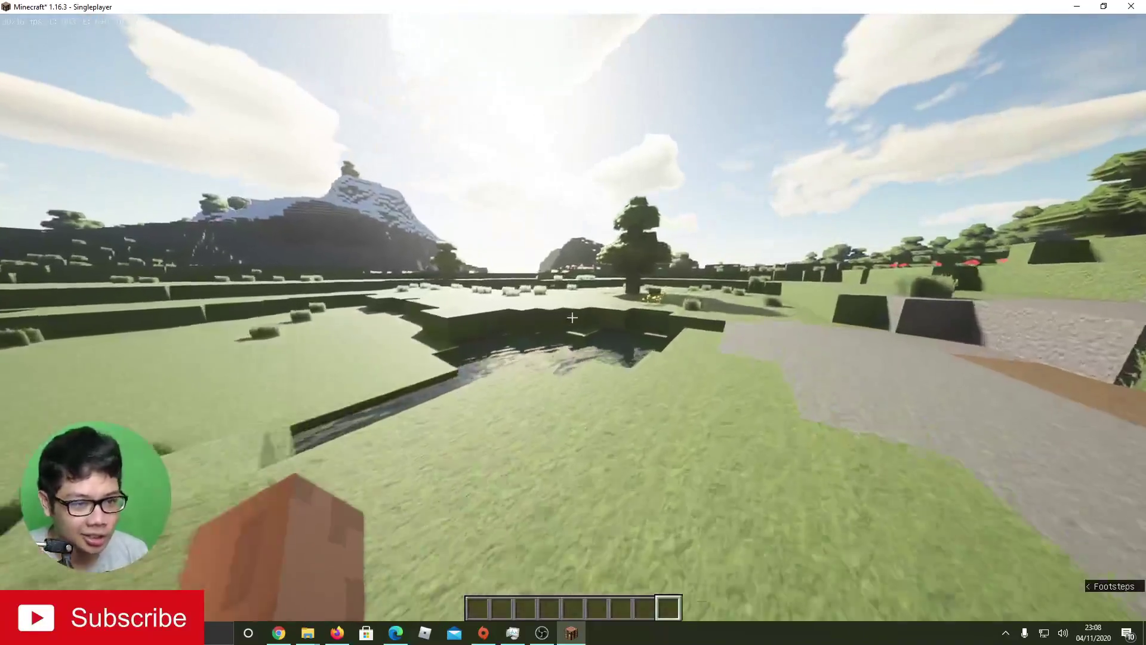
key("w")
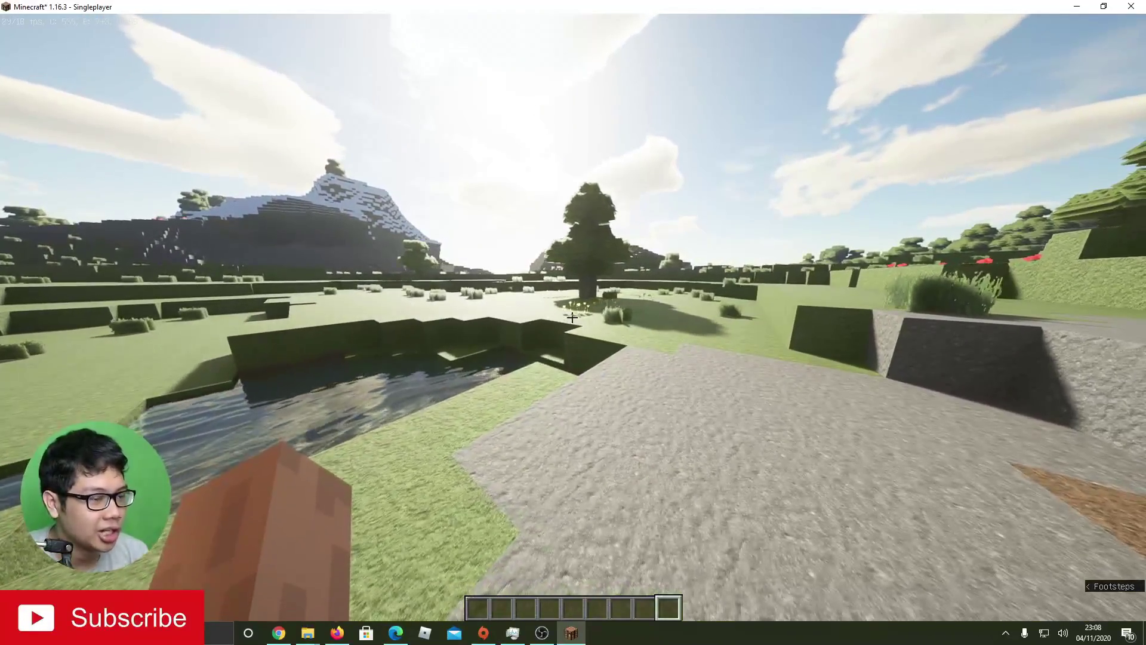
key("w")
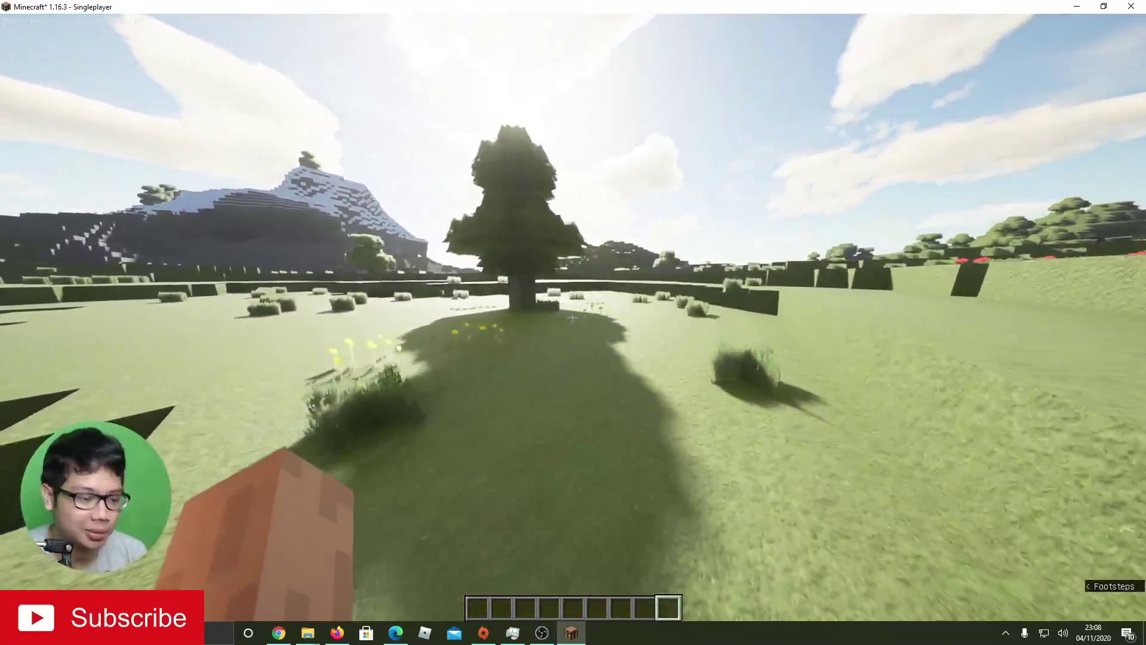
key("Escape")
left_click(548, 269)
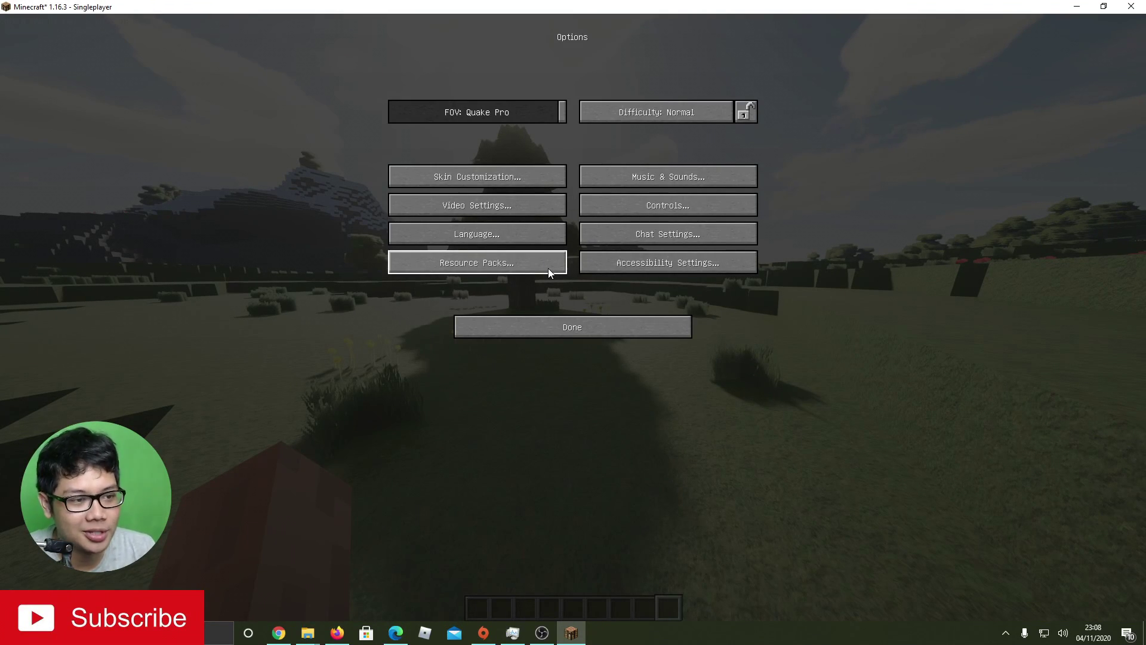
key("Escape")
key("Escape")
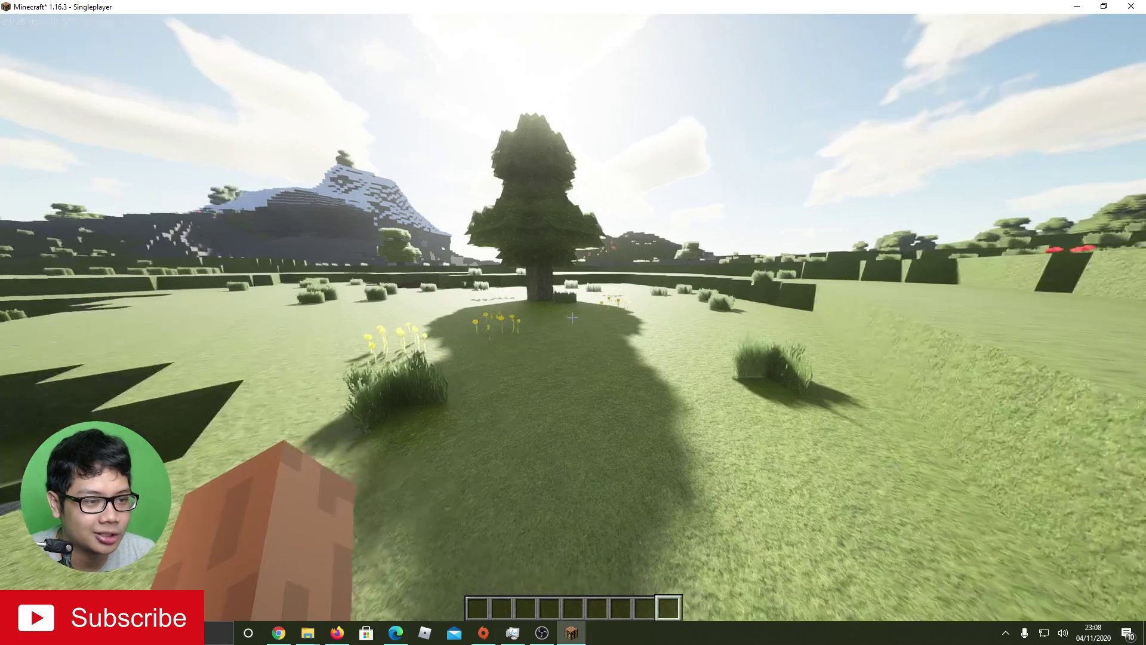
- Add R16 Textures 512x (umsoea).zip above the selected resource packs, accepting its older version, and apply the selection
key("Escape")
left_click(555, 275)
left_click(543, 273)
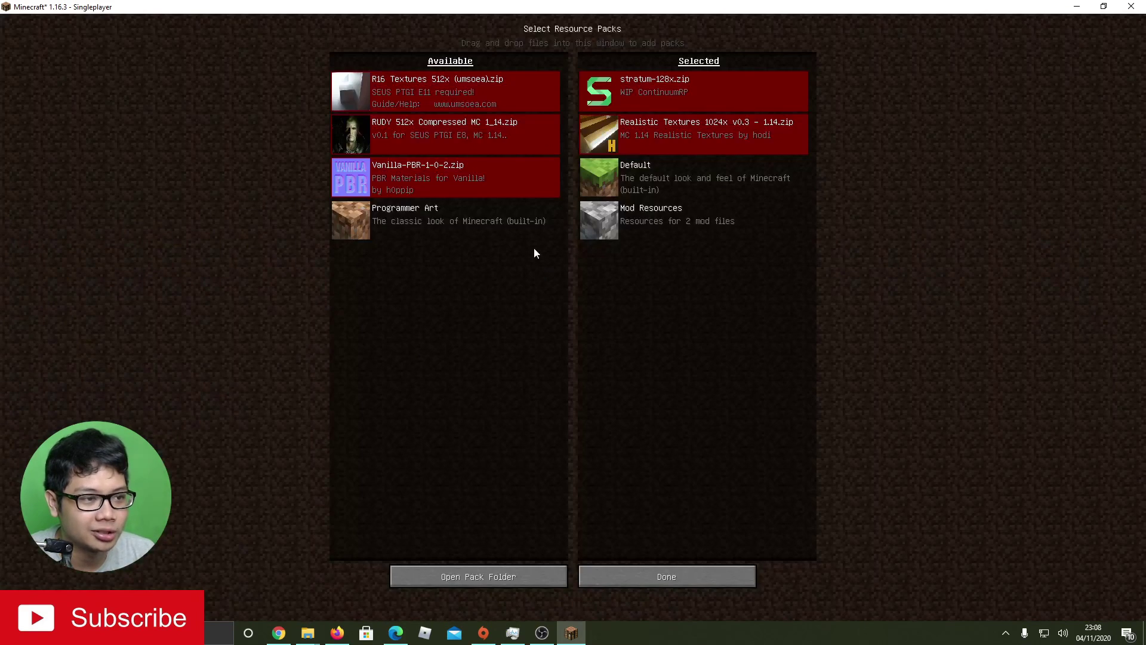
mouse_move(354, 99)
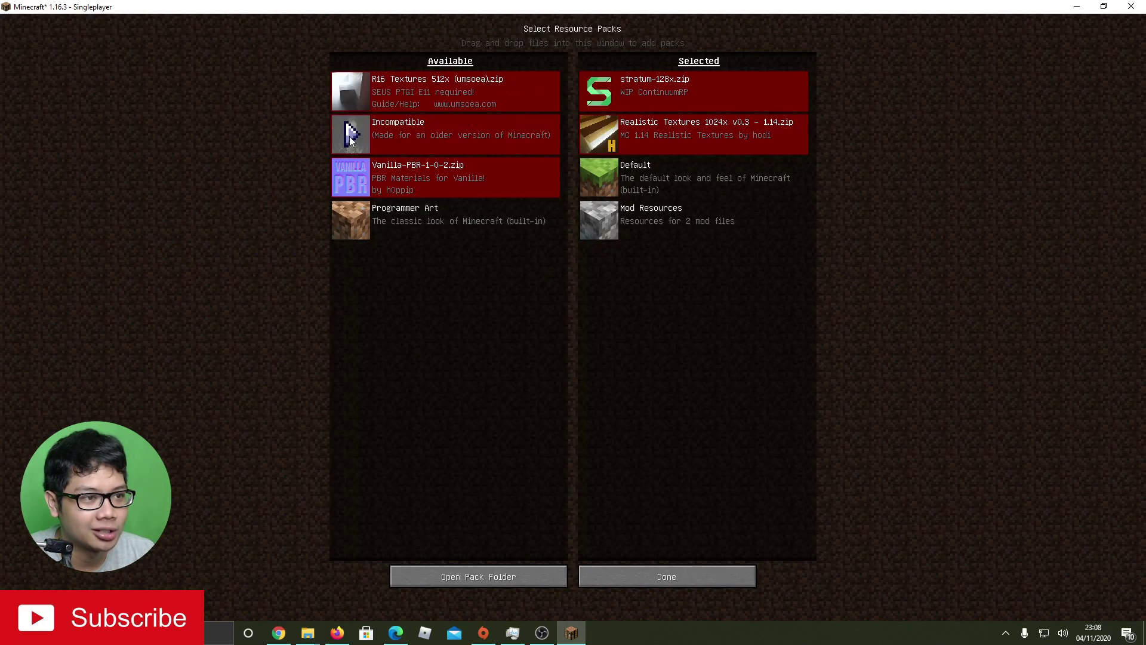
left_click(351, 139)
left_click(597, 249)
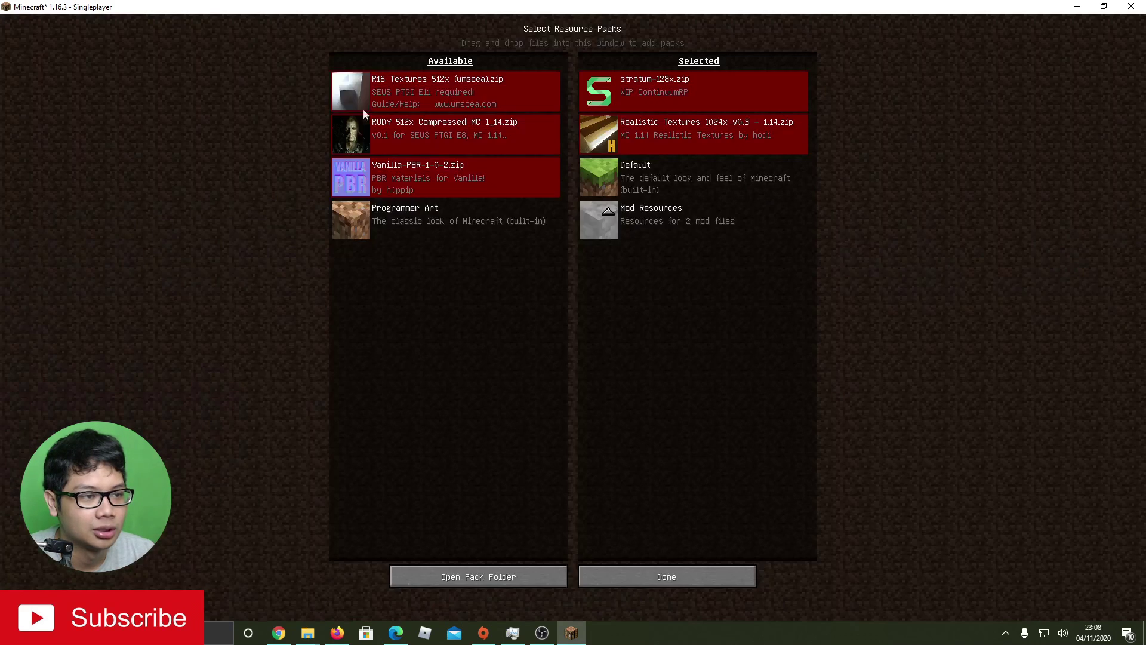
left_click(351, 91)
left_click(543, 238)
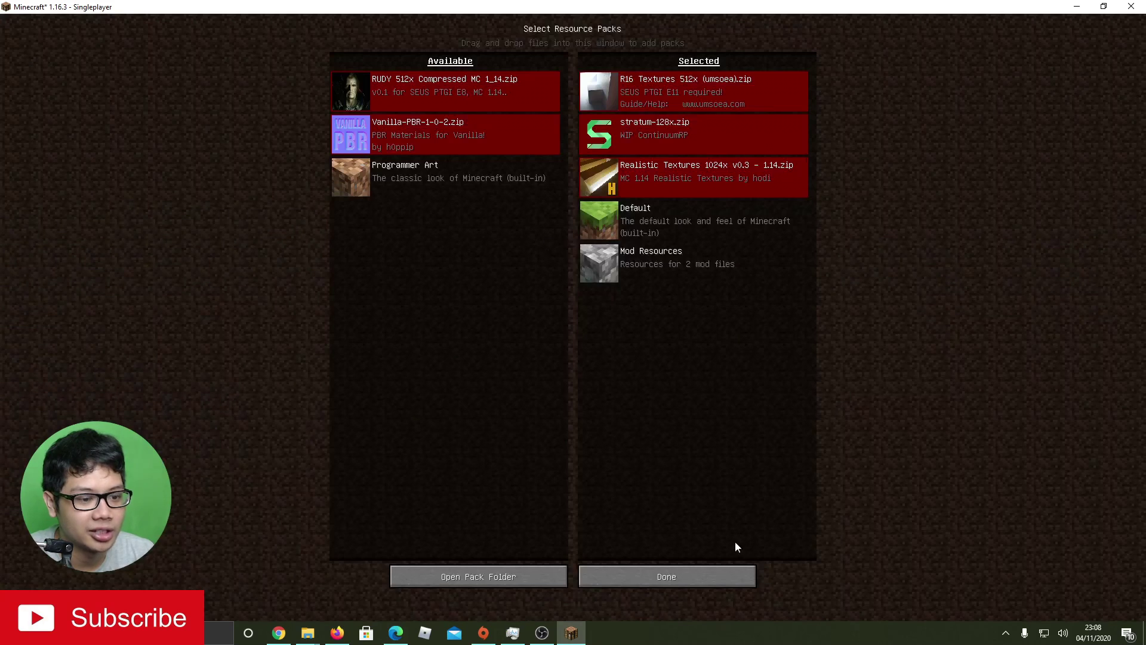
left_click(716, 577)
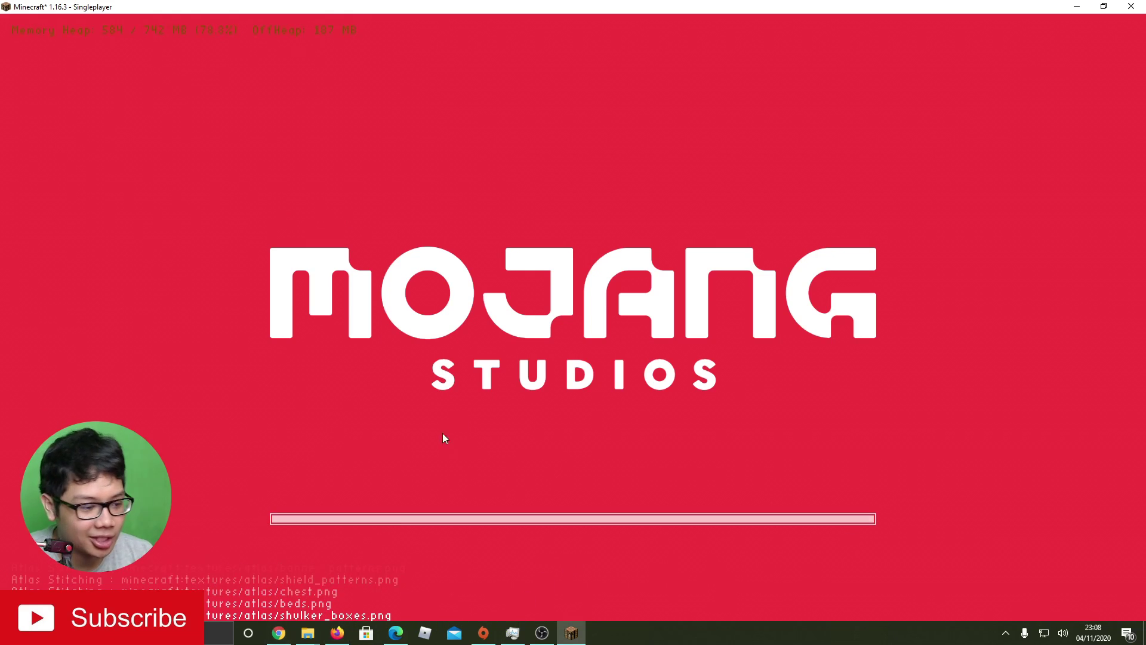
- Return to the world to inspect the textures around the tree, and pause the game
key("Escape")
key("Escape")
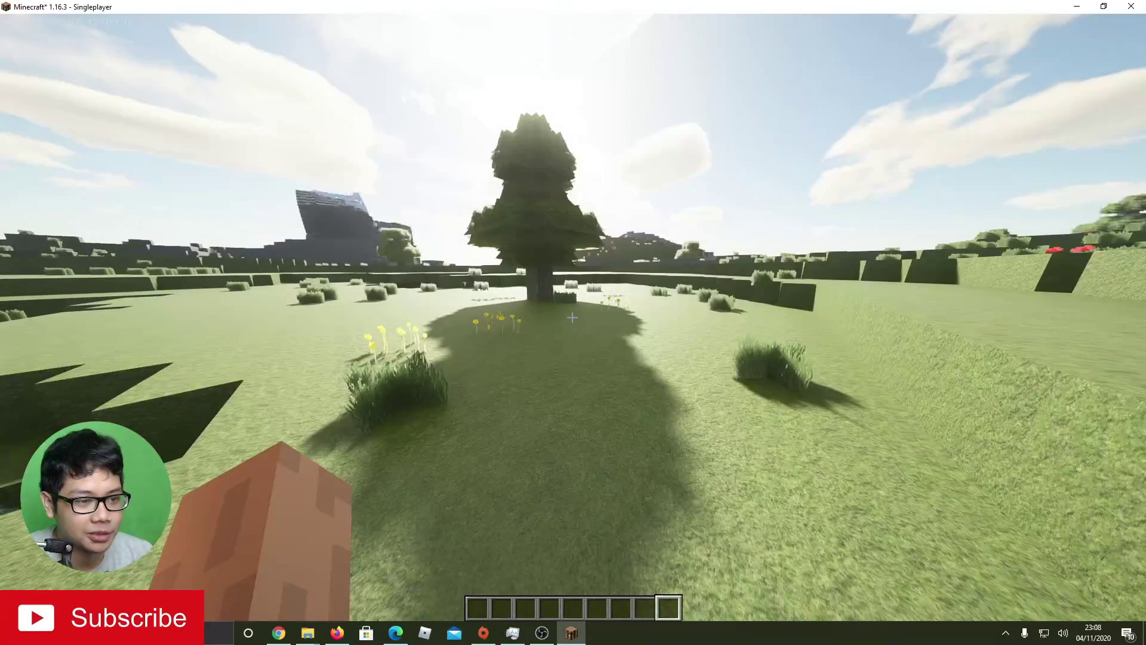
key("Escape")
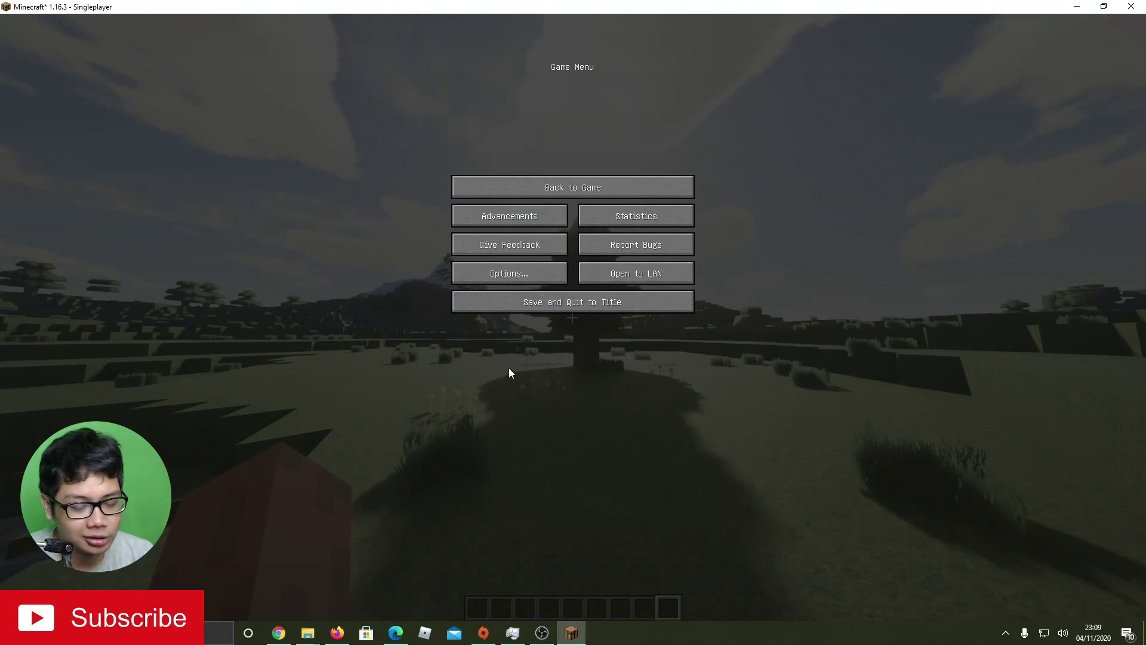
- Switch to File Explorer, examine the mods and shaderpacks folders in .minecraft, and return to the Minecraft world
left_click(317, 633)
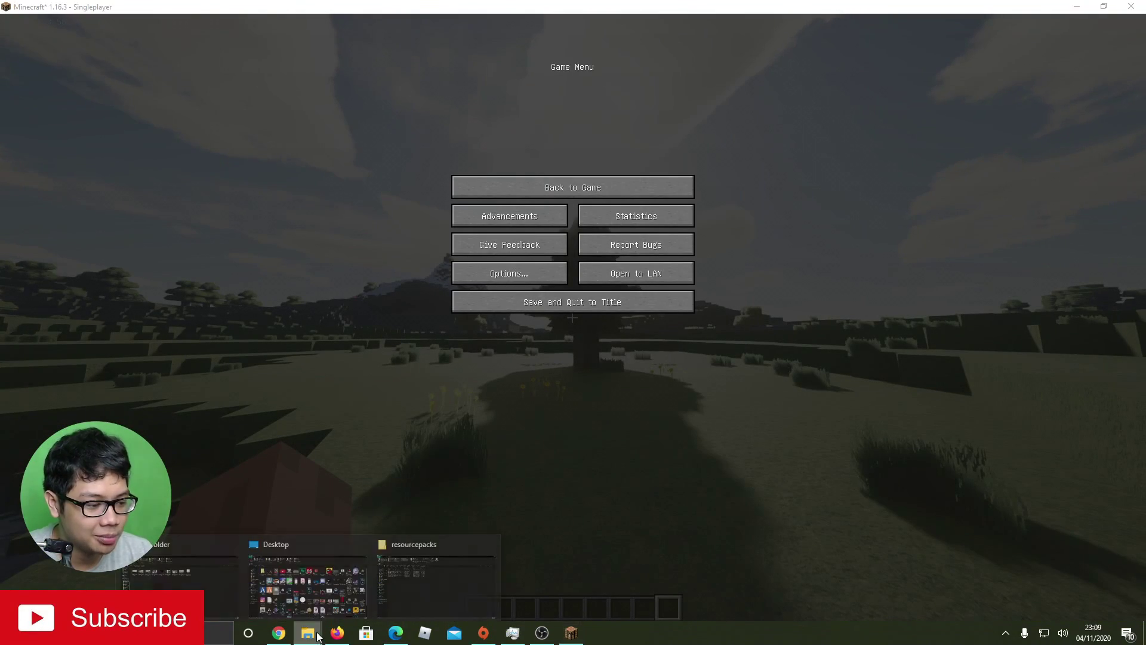
left_click(407, 558)
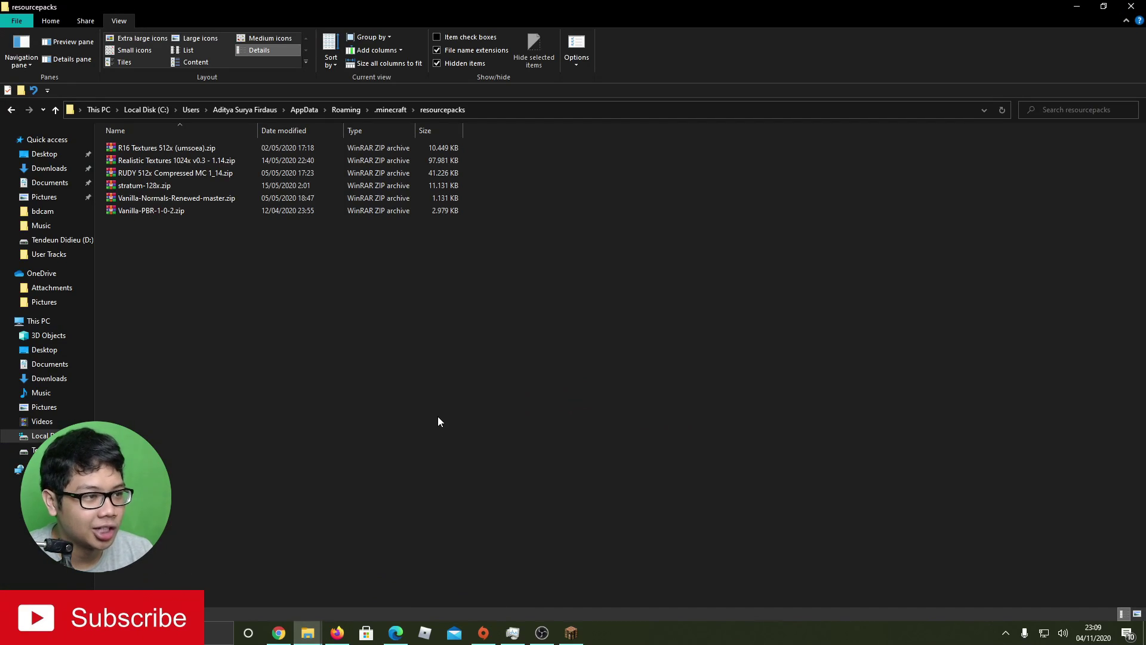
key("alt+Up")
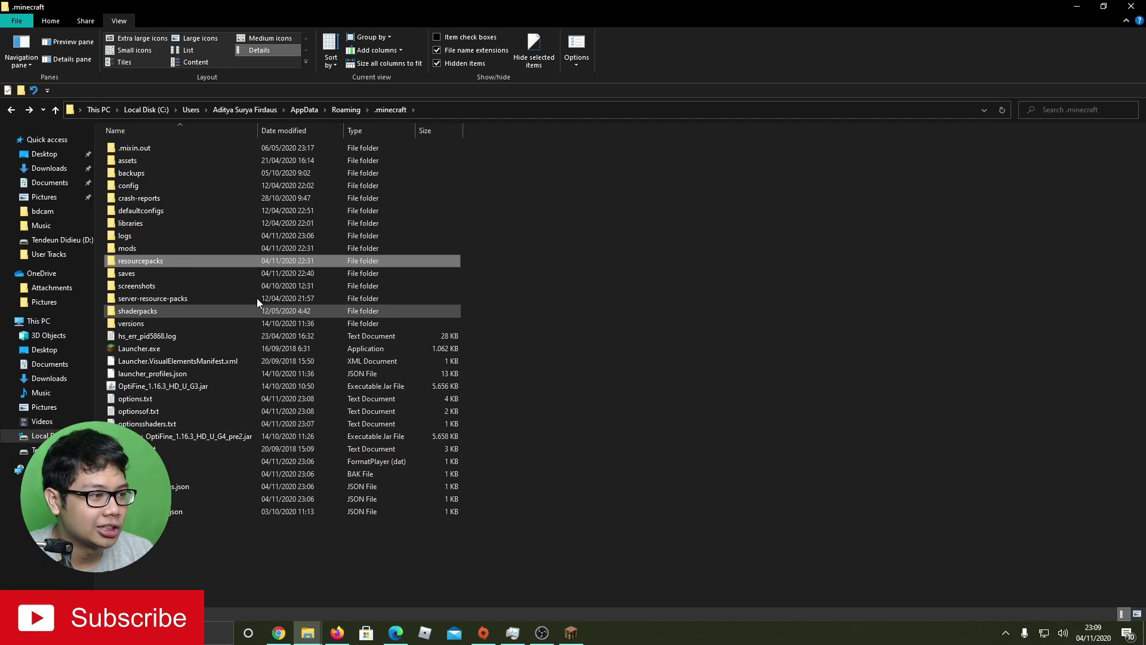
double_click(223, 252)
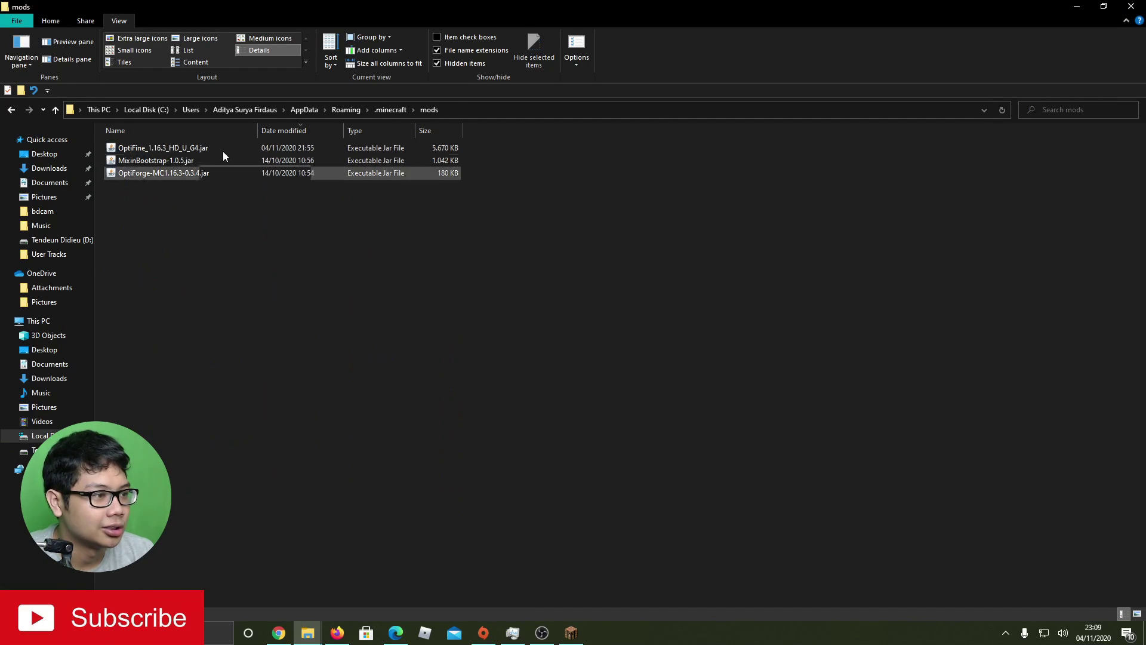
key("alt+Up")
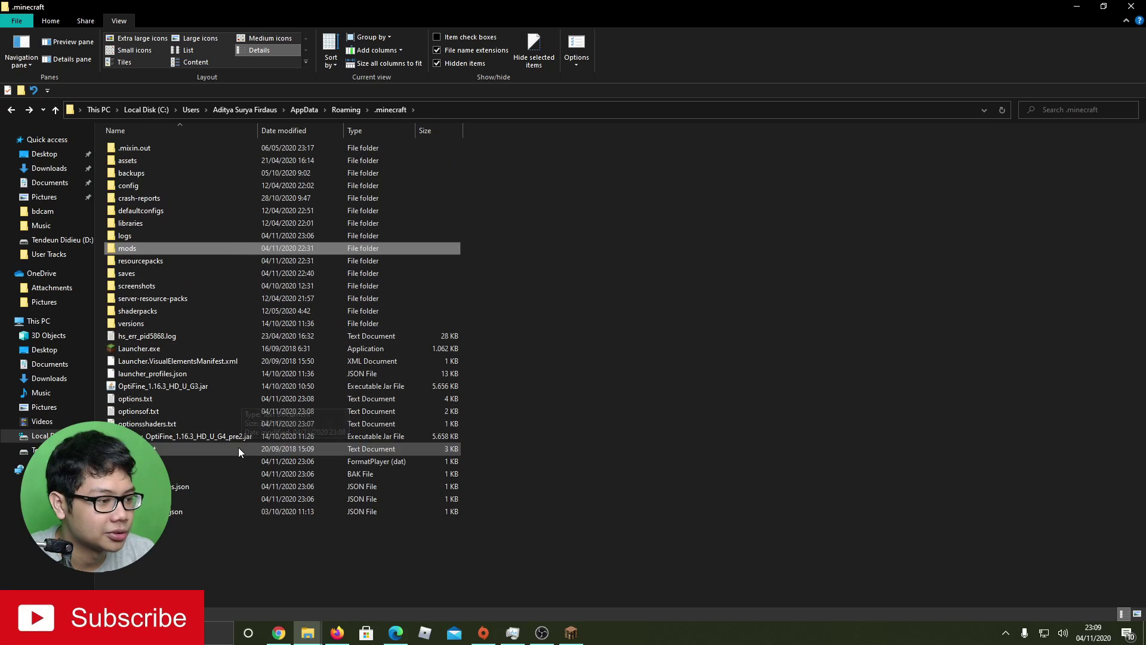
double_click(163, 311)
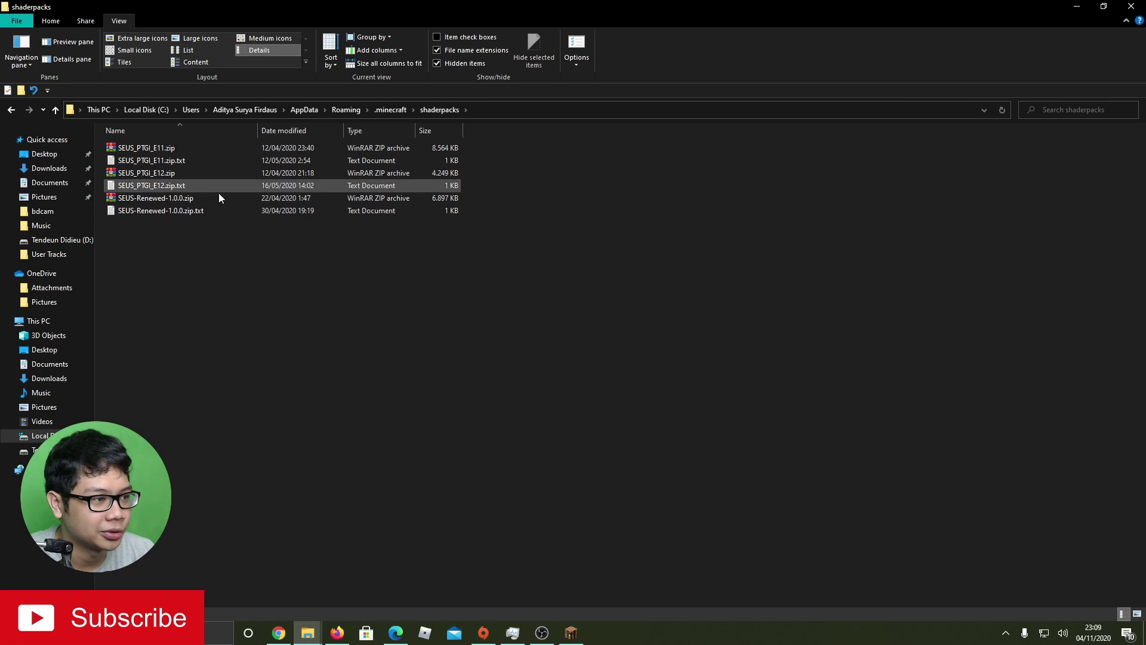
key("alt+Left")
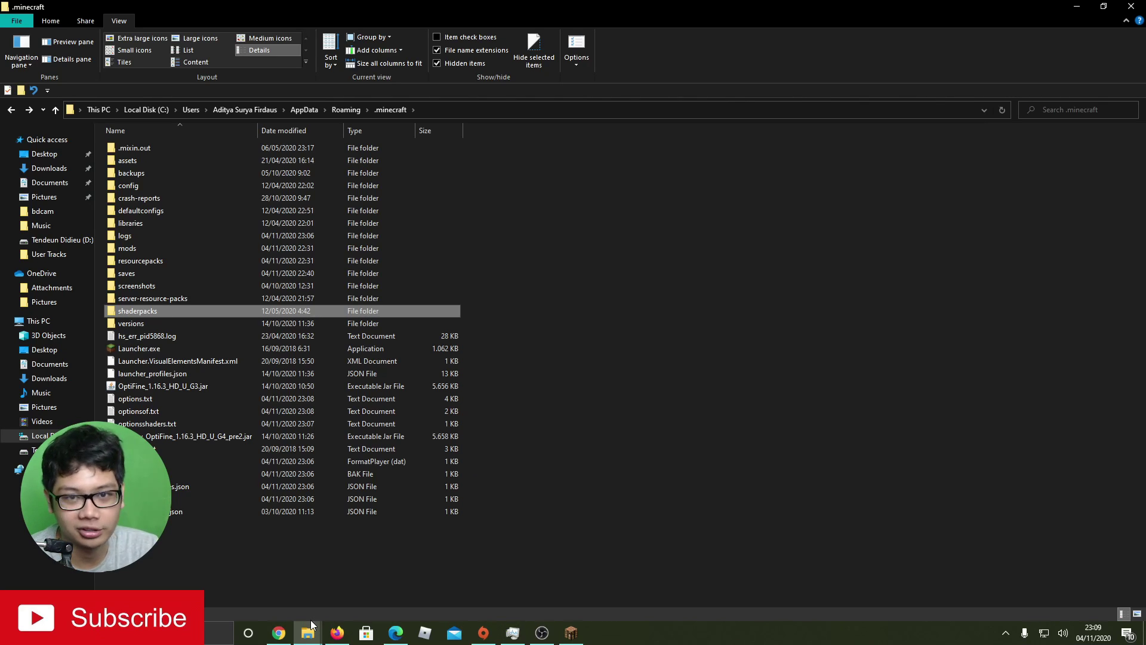
double_click(195, 313)
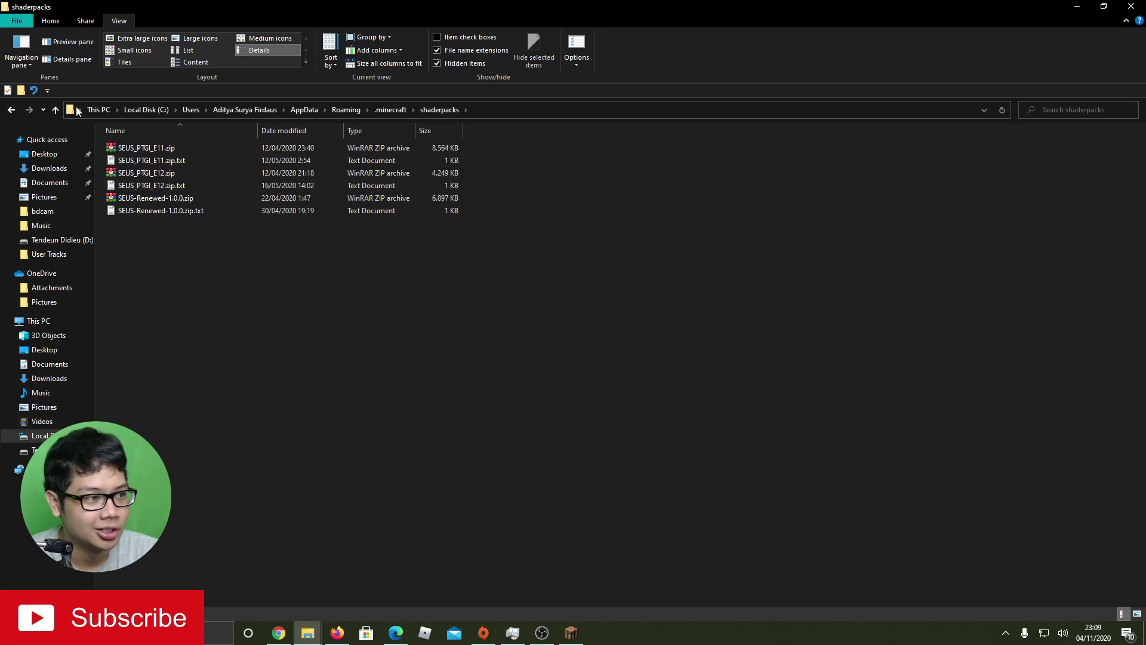
key("BackSpace")
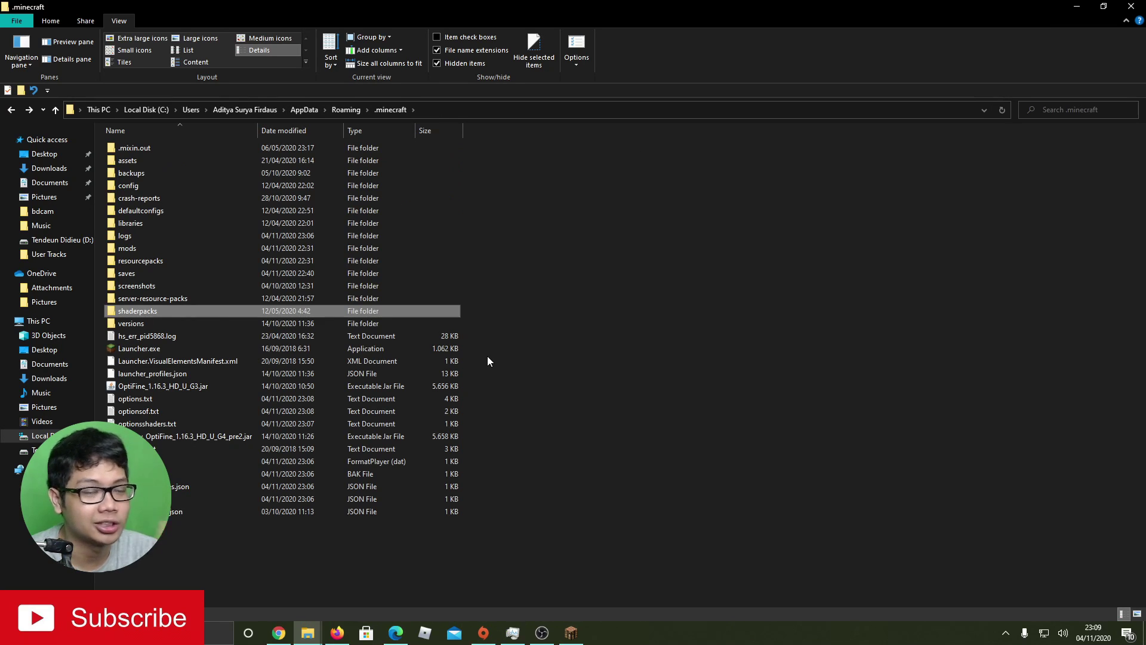
mouse_move(571, 632)
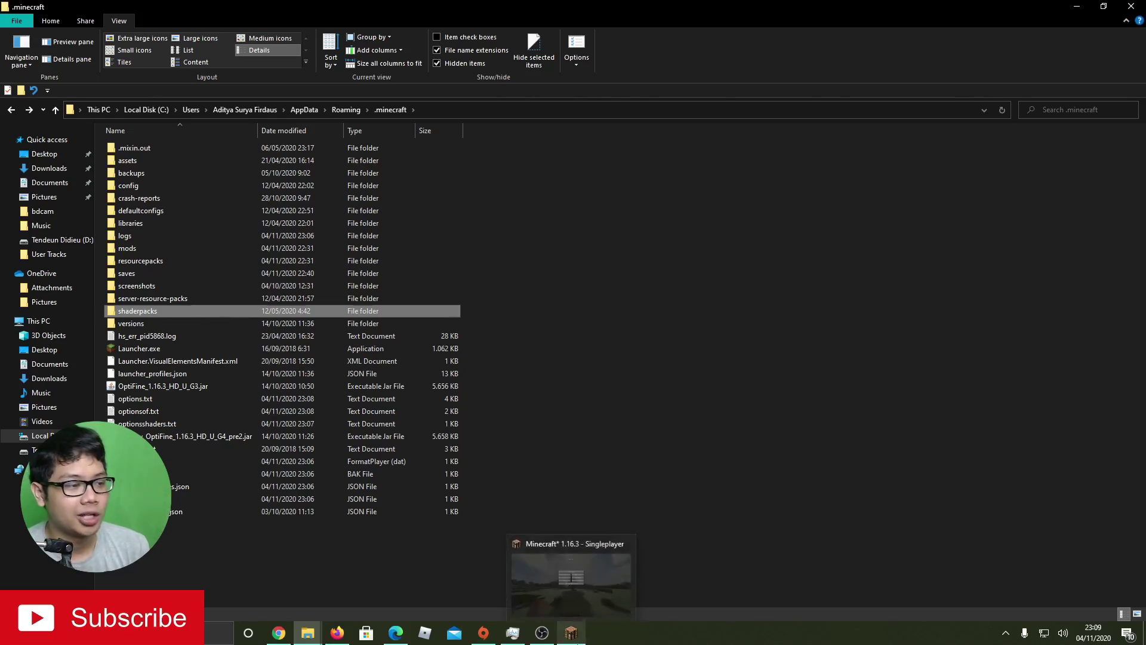
left_click(588, 593)
key("Escape")
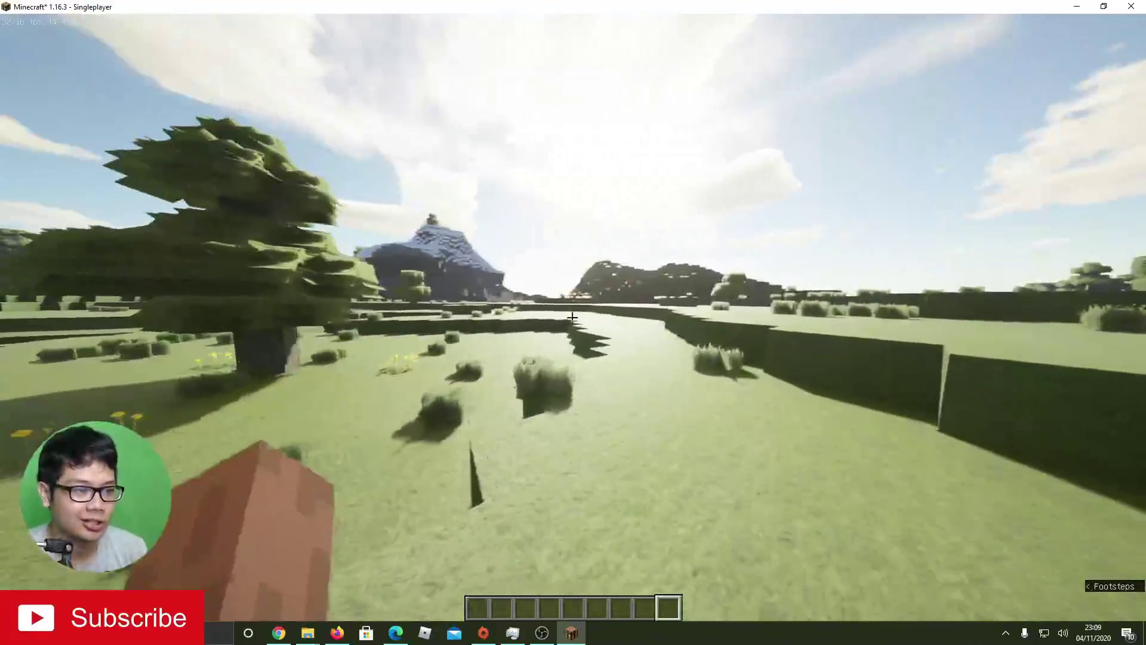
- Remove R16 Textures 512x (umsoea).zip, stratum-128x.zip and Realistic Textures 1024x v0.3 - 1.14.zip from the selected resource packs and apply the selection
key("Escape")
left_click(511, 272)
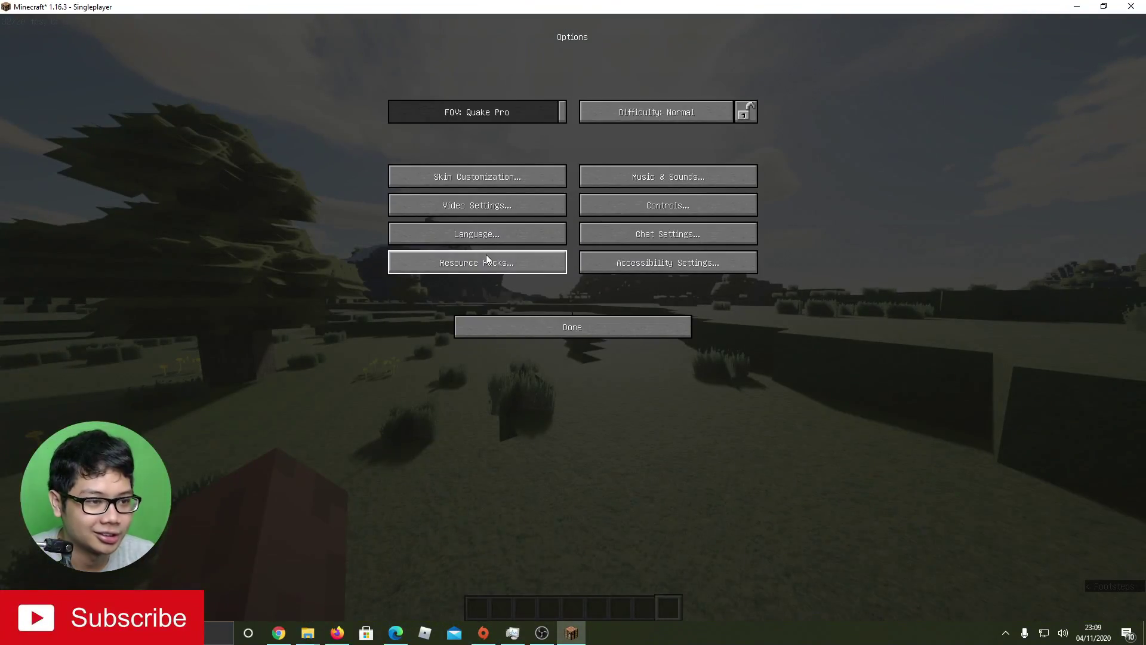
left_click(486, 254)
left_click(590, 91)
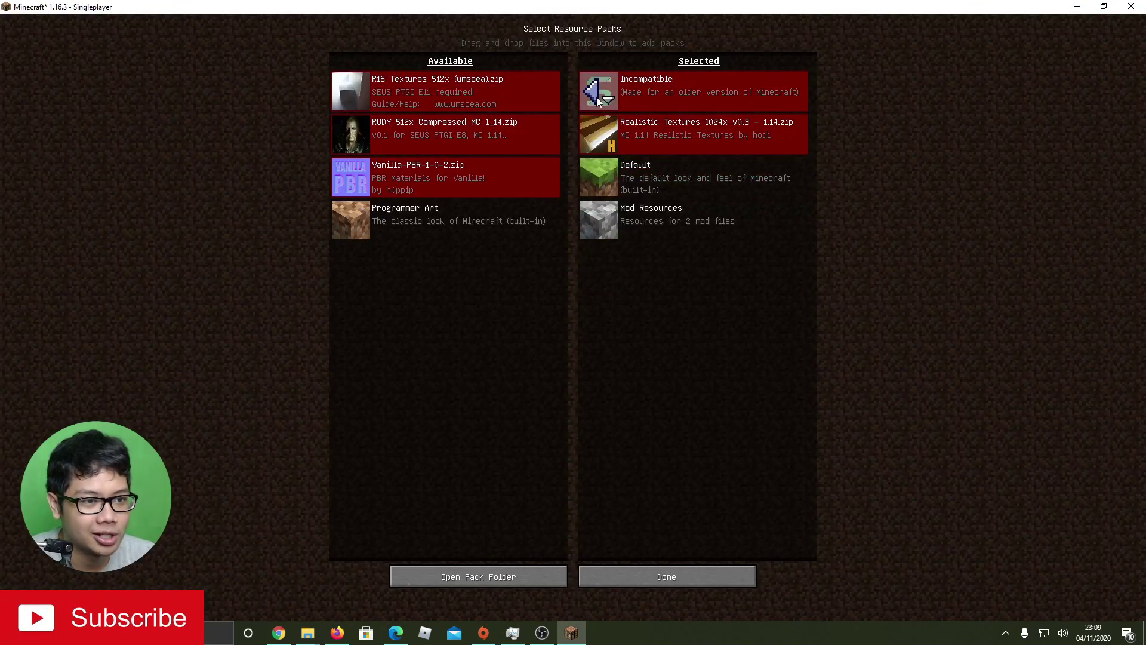
left_click(589, 92)
left_click(590, 91)
left_click(693, 567)
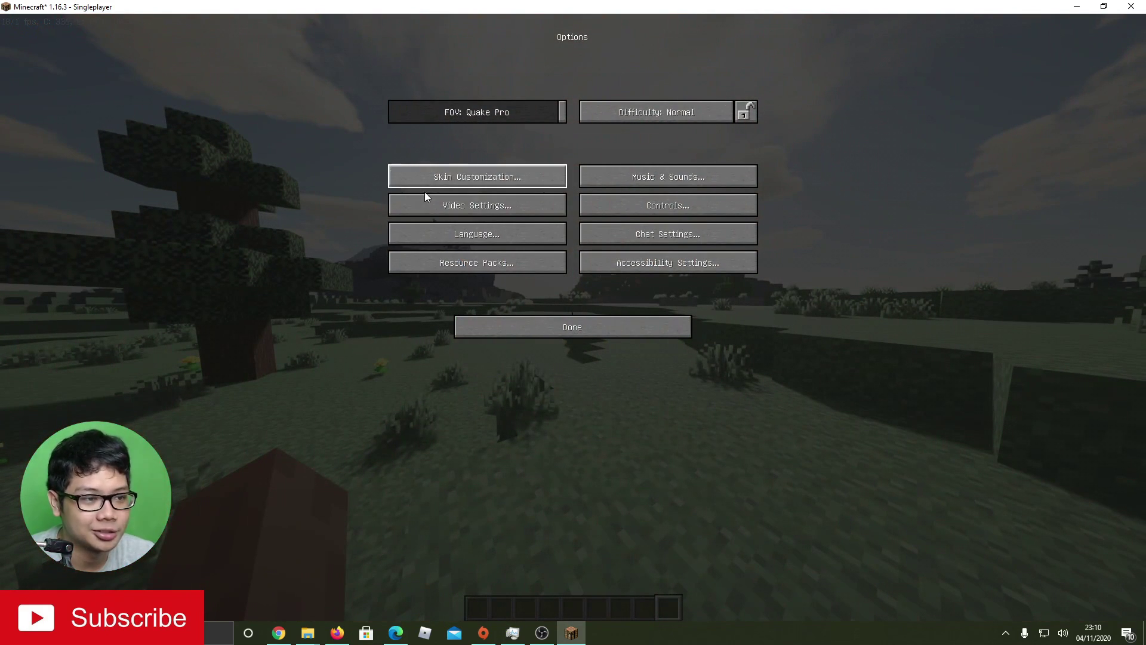
- Turn off the shader in the video settings and return to the world
left_click(474, 204)
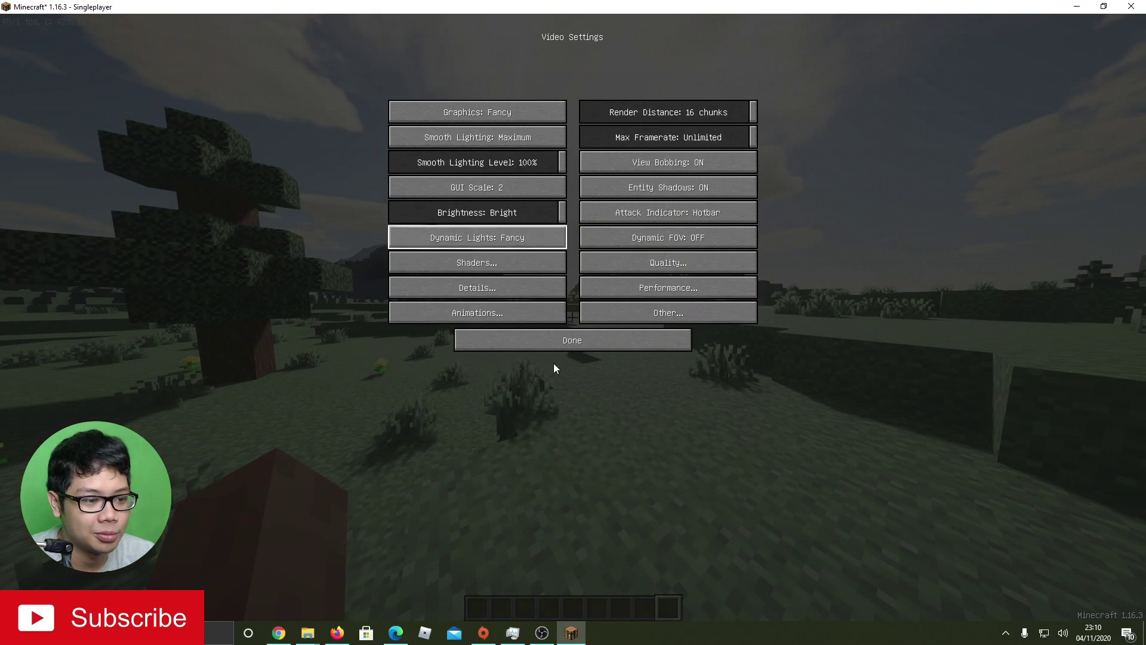
left_click(495, 264)
left_click(640, 61)
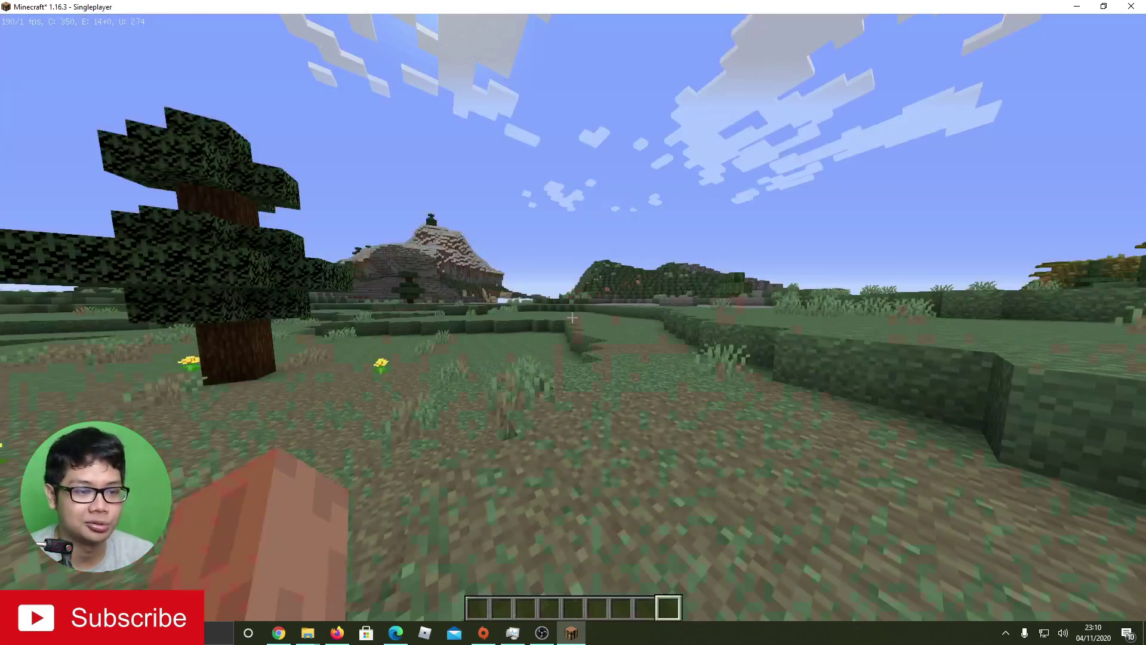
- Walk across the grass to the stone patch to inspect the default look without shader and resource packs
key("w")
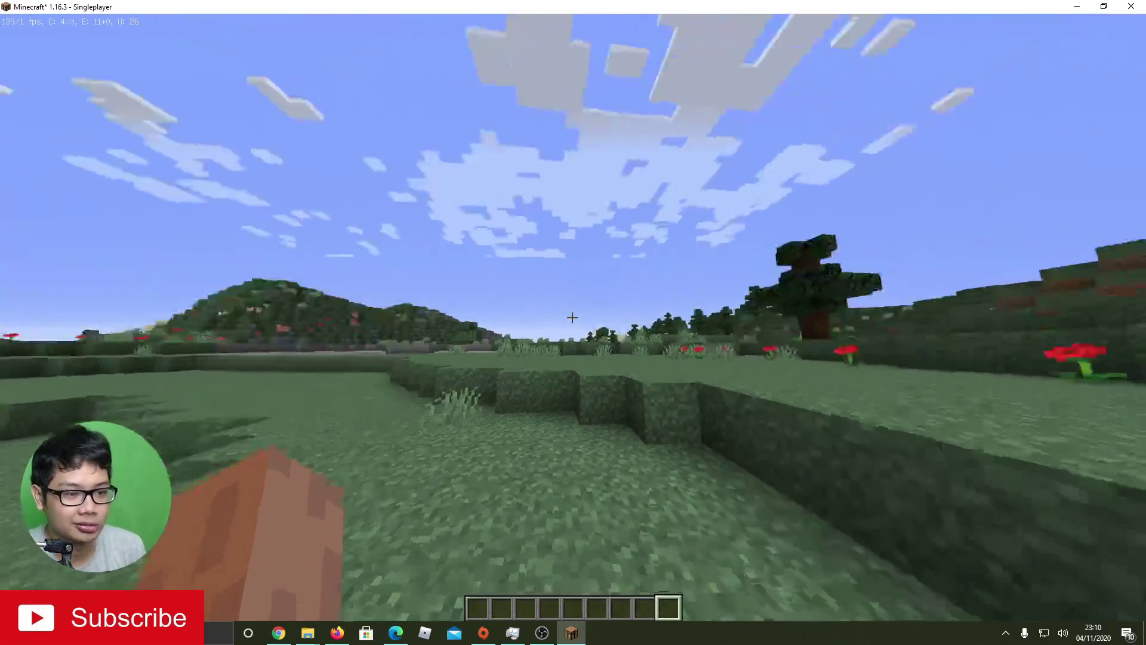
key("w")
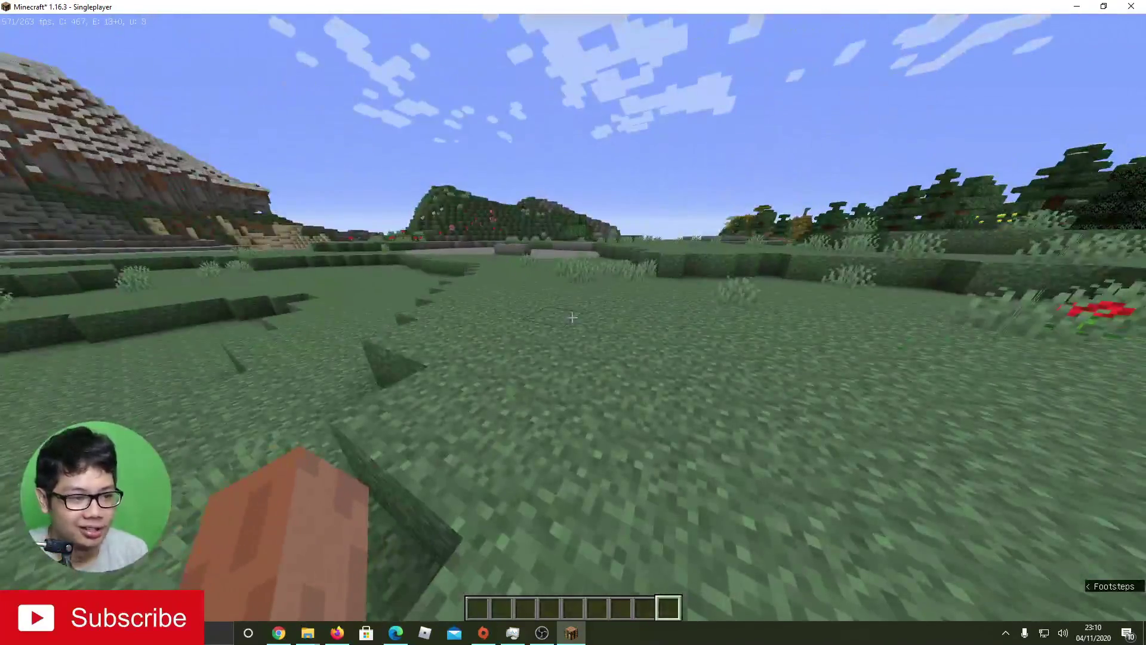
key("w")
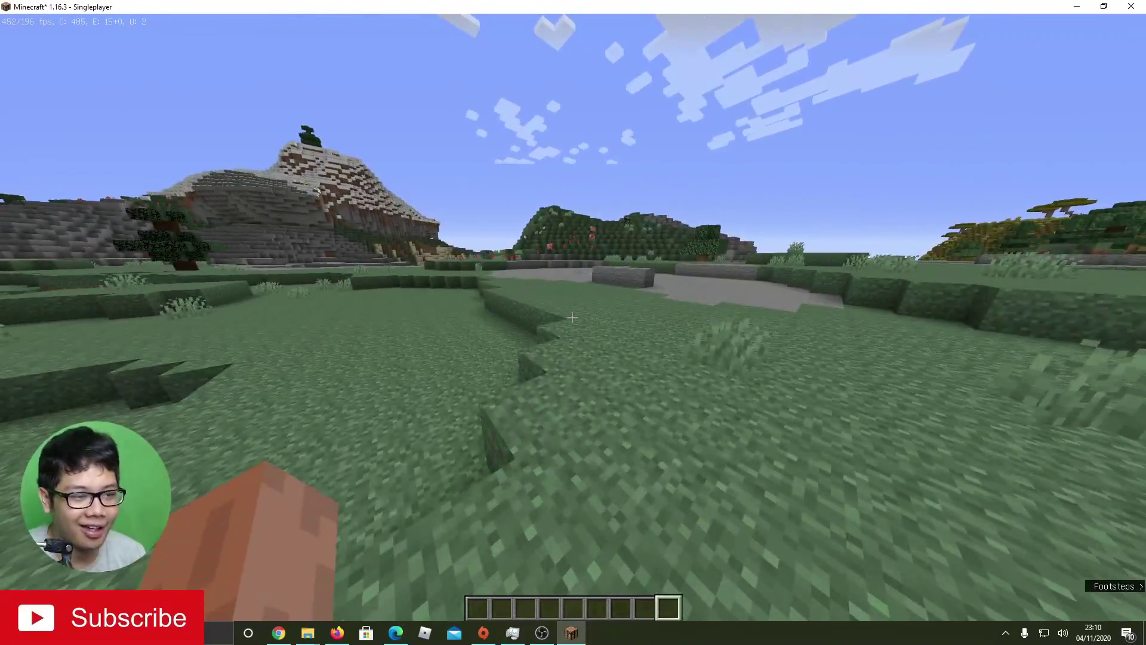
key("w")
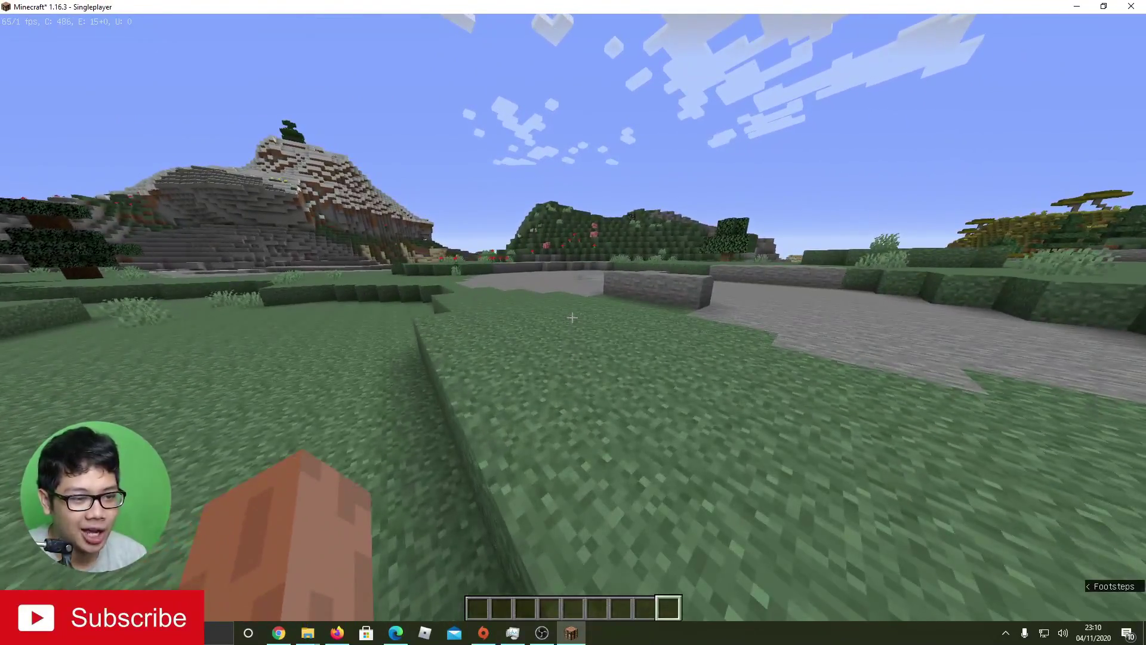
key("w")
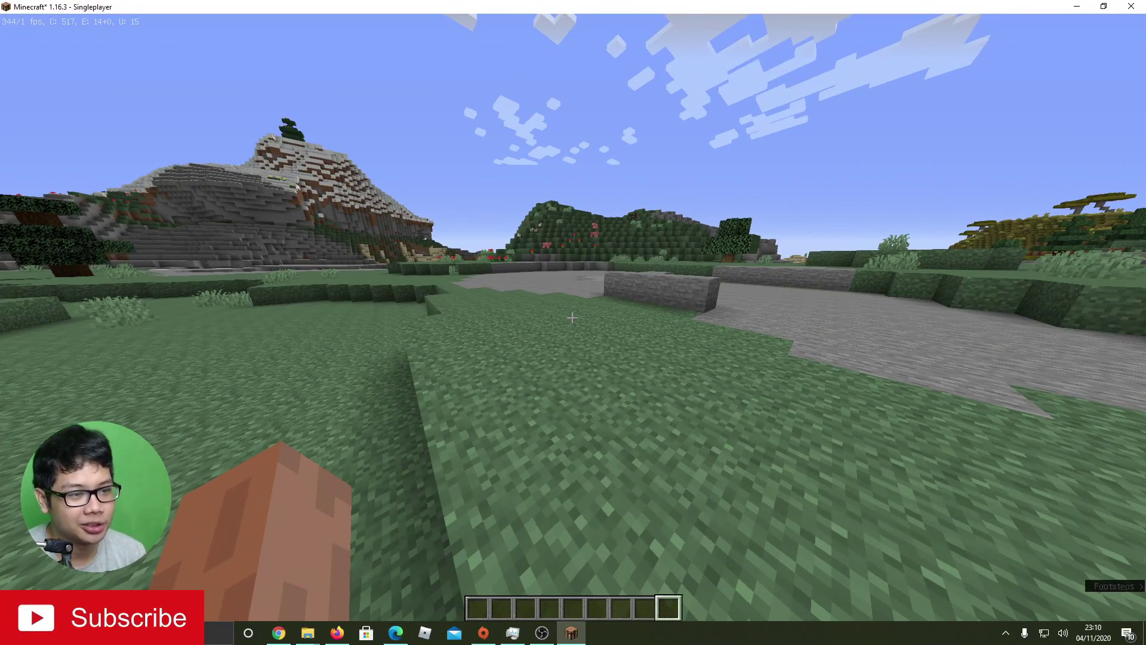
key("w")
key("w")
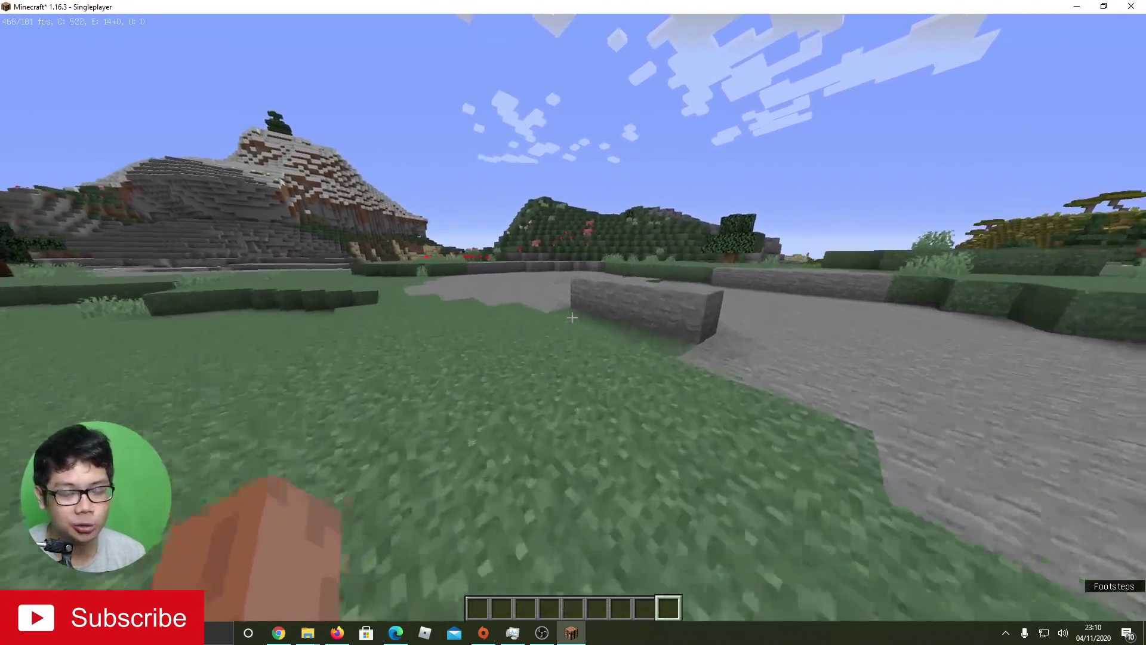
key("w")
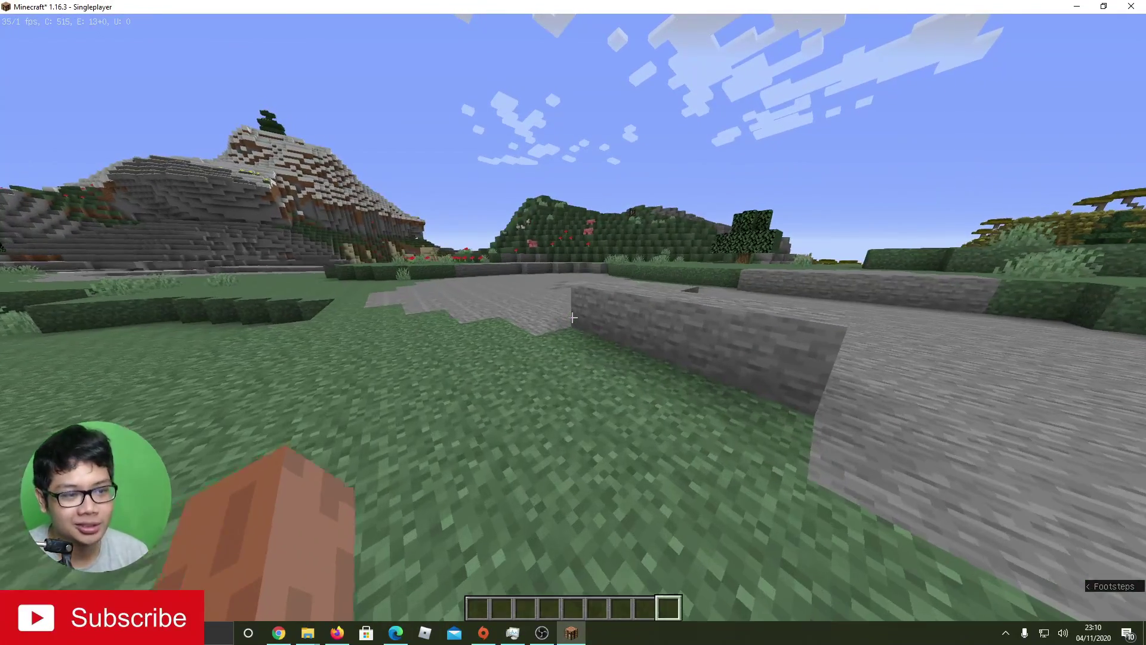
key("w")
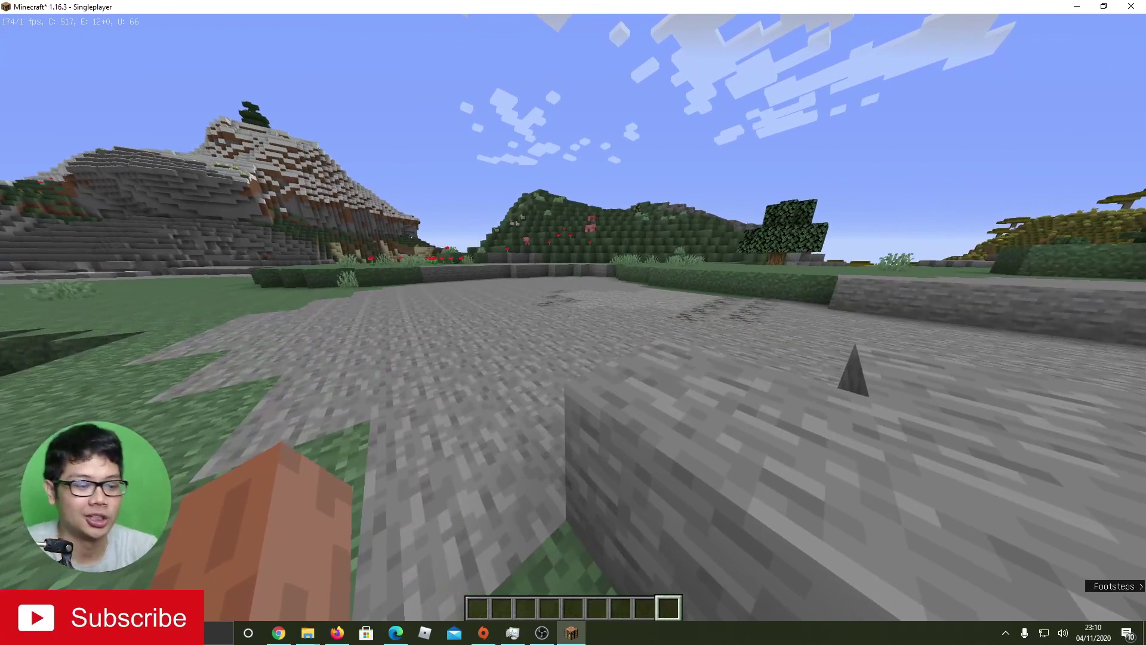